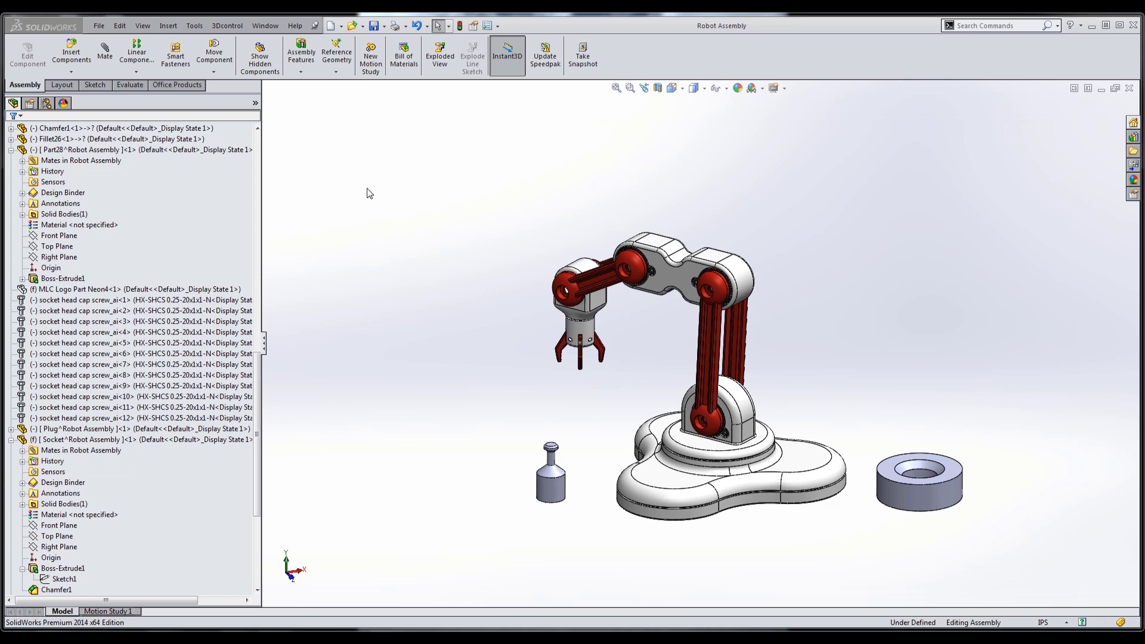
Drag the gripper to swing the robot arm, lifting it into a new pose
{"action": "left_click_drag", "start_coordinate": [257, 420], "coordinate": [262, 488]}
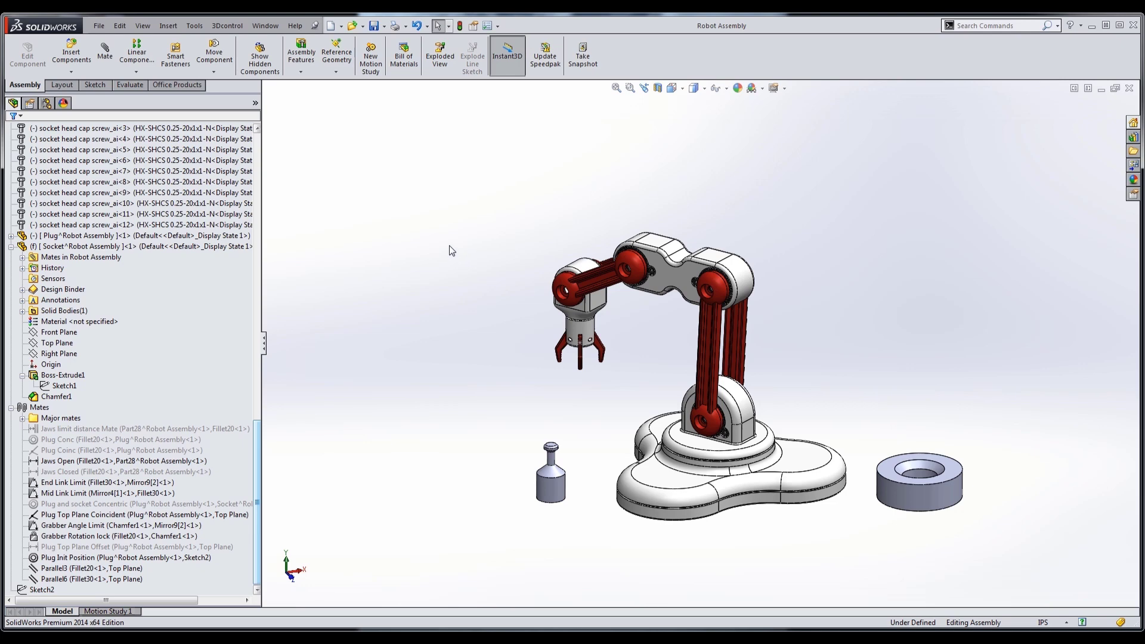
{"action": "mouse_move", "coordinate": [578, 332]}
{"action": "left_mouse_down"}
{"action": "mouse_move", "coordinate": [527, 331]}
{"action": "mouse_move", "coordinate": [599, 327]}
{"action": "mouse_move", "coordinate": [639, 339]}
{"action": "mouse_move", "coordinate": [593, 332]}
{"action": "left_mouse_up"}
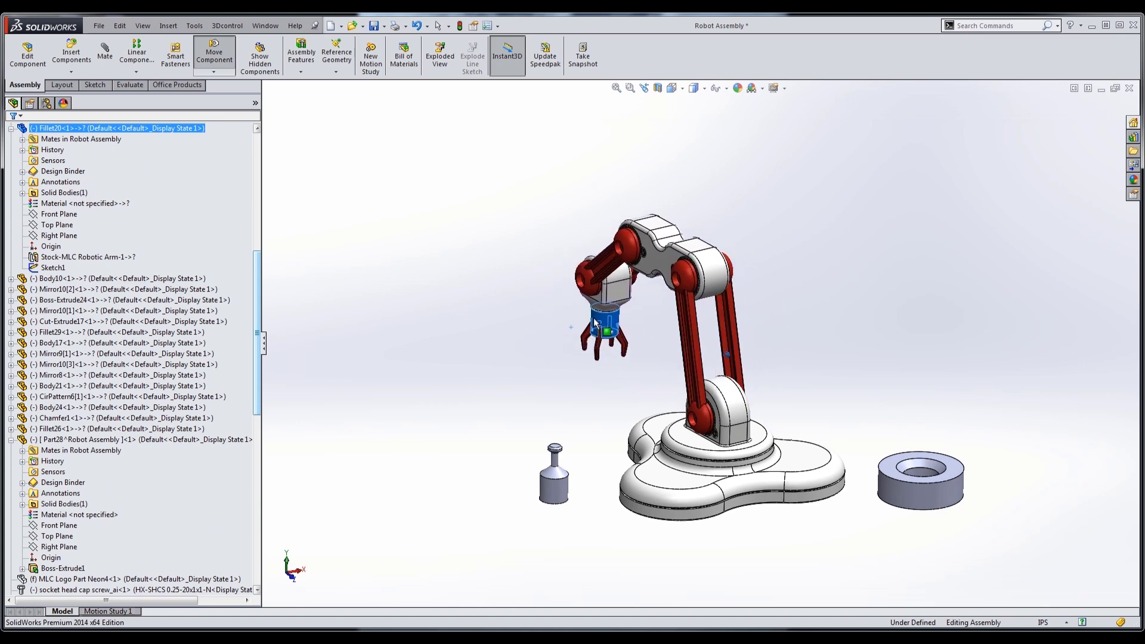
Swing the gripper further left, then select the Plug Conc mate in the Mates folder
{"action": "middle_click_drag", "start_coordinate": [593, 332], "coordinate": [546, 399]}
{"action": "left_click", "coordinate": [546, 399]}
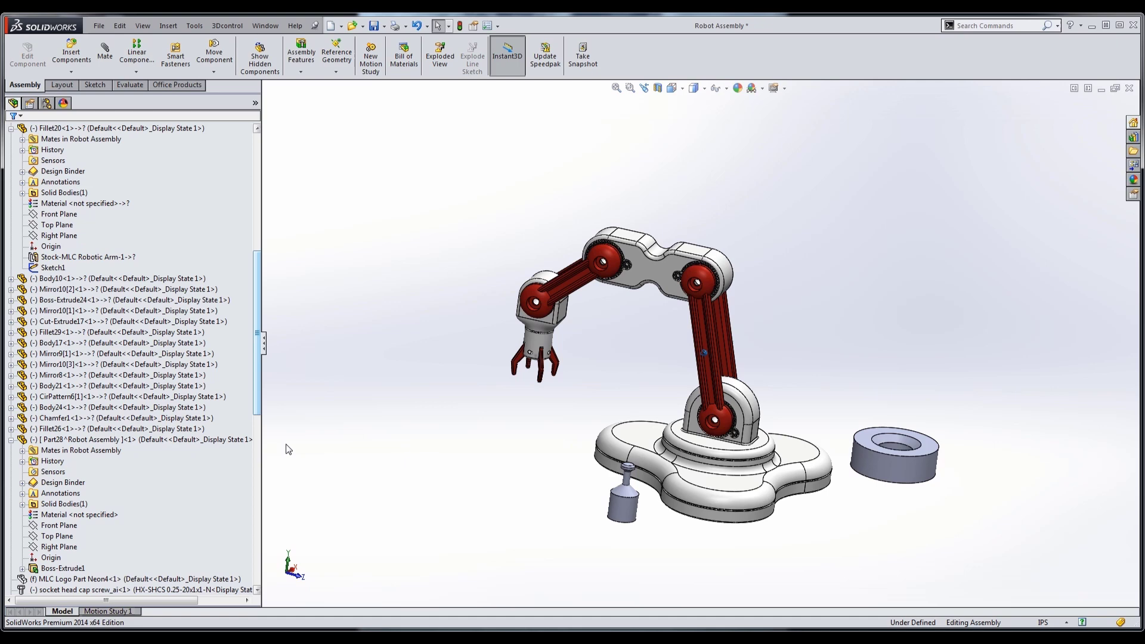
{"action": "scroll", "coordinate": [259, 380], "scroll_direction": "down", "scroll_amount": 2}
{"action": "left_click_drag", "start_coordinate": [259, 380], "coordinate": [213, 534]}
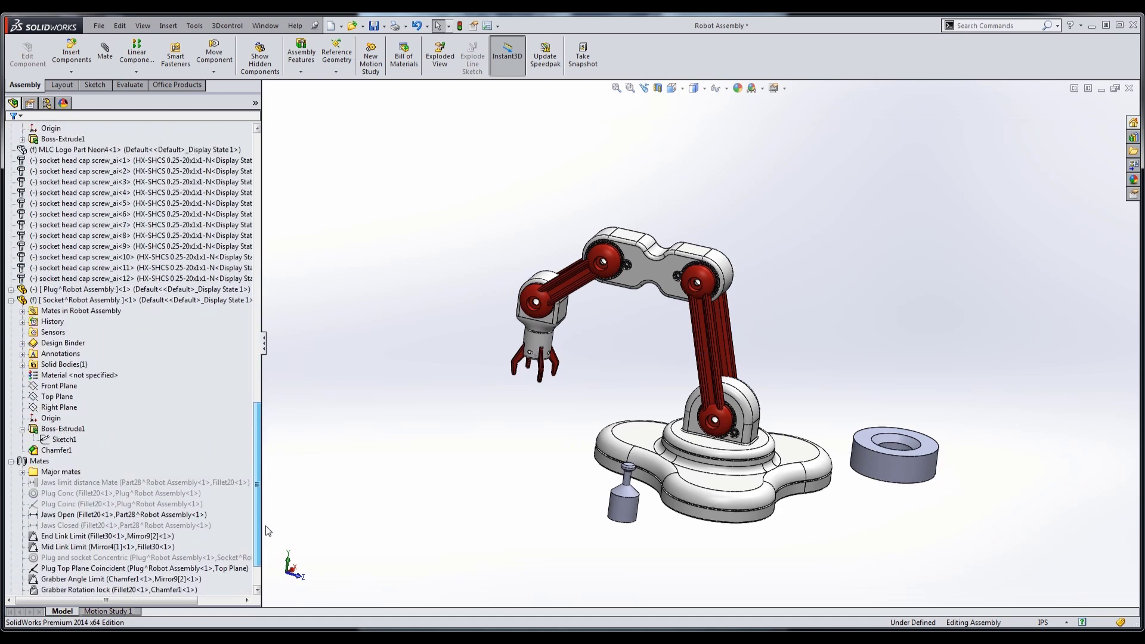
{"action": "left_click", "coordinate": [96, 442]}
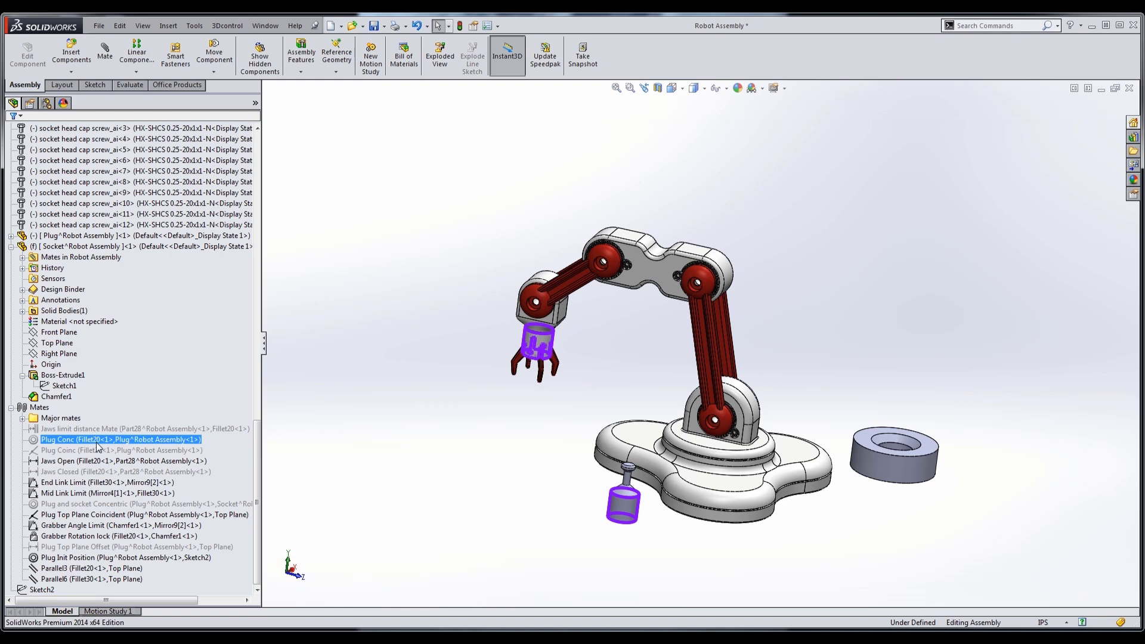
Suppress the Plug Conc mate and select the Jaws limit distance Mate
{"action": "left_click", "coordinate": [94, 432]}
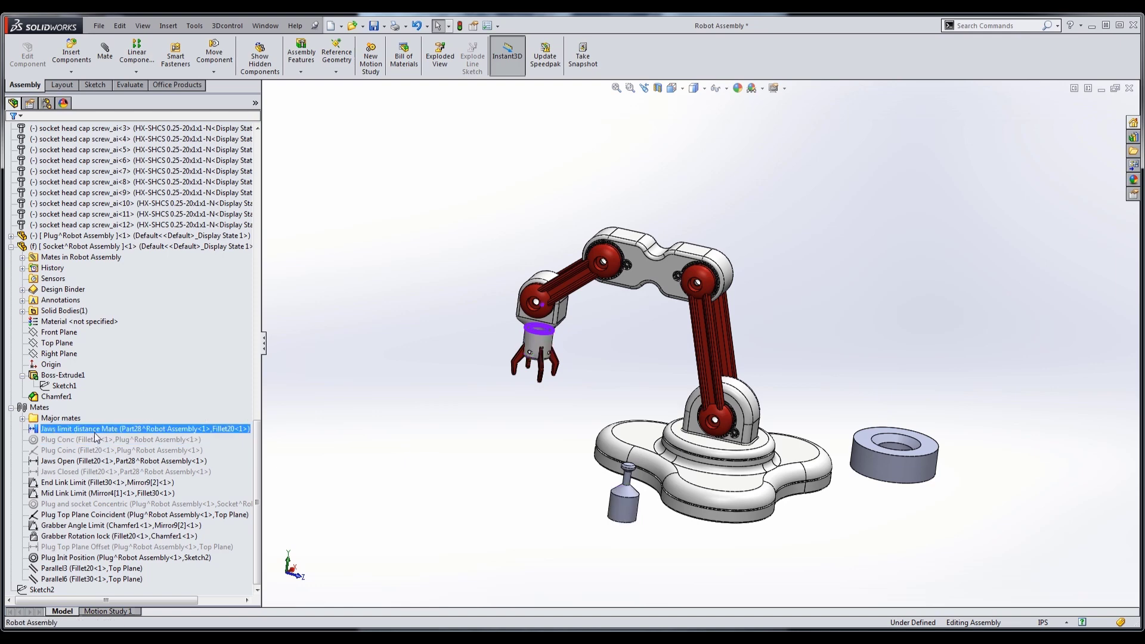
{"action": "scroll", "coordinate": [562, 342], "scroll_direction": "down", "scroll_amount": 3}
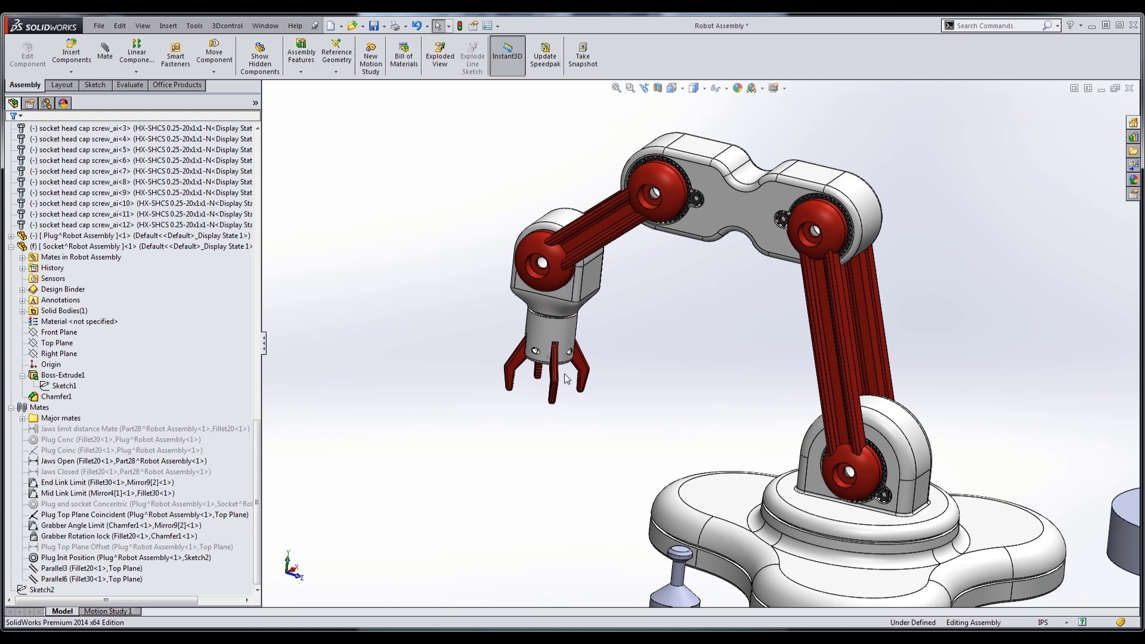
{"action": "left_click", "coordinate": [246, 431]}
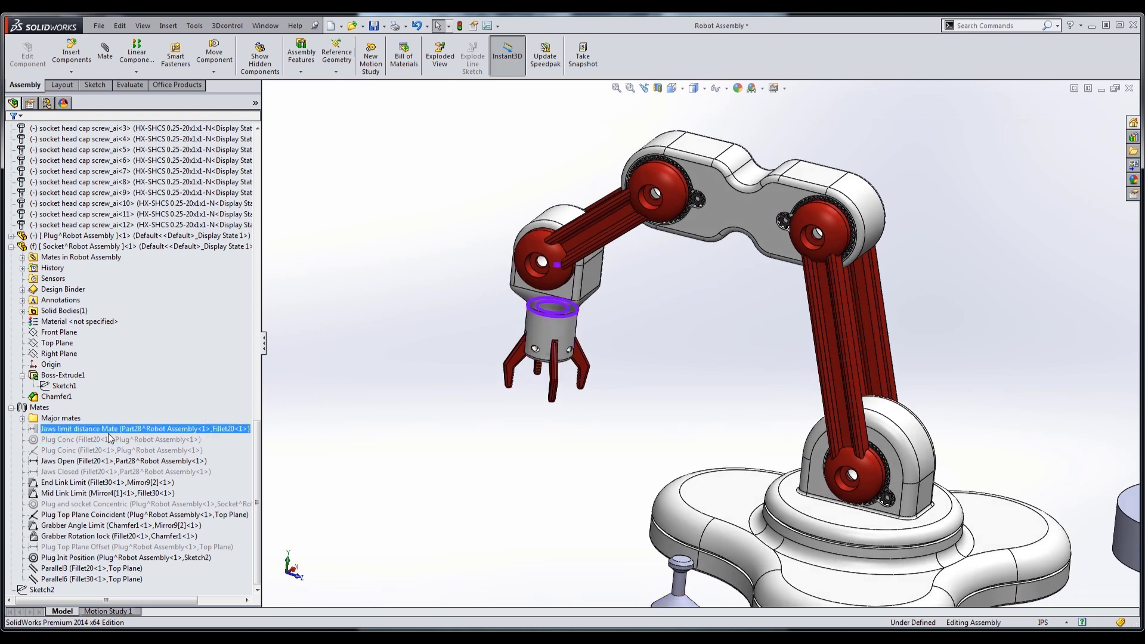
{"action": "left_click", "coordinate": [47, 433]}
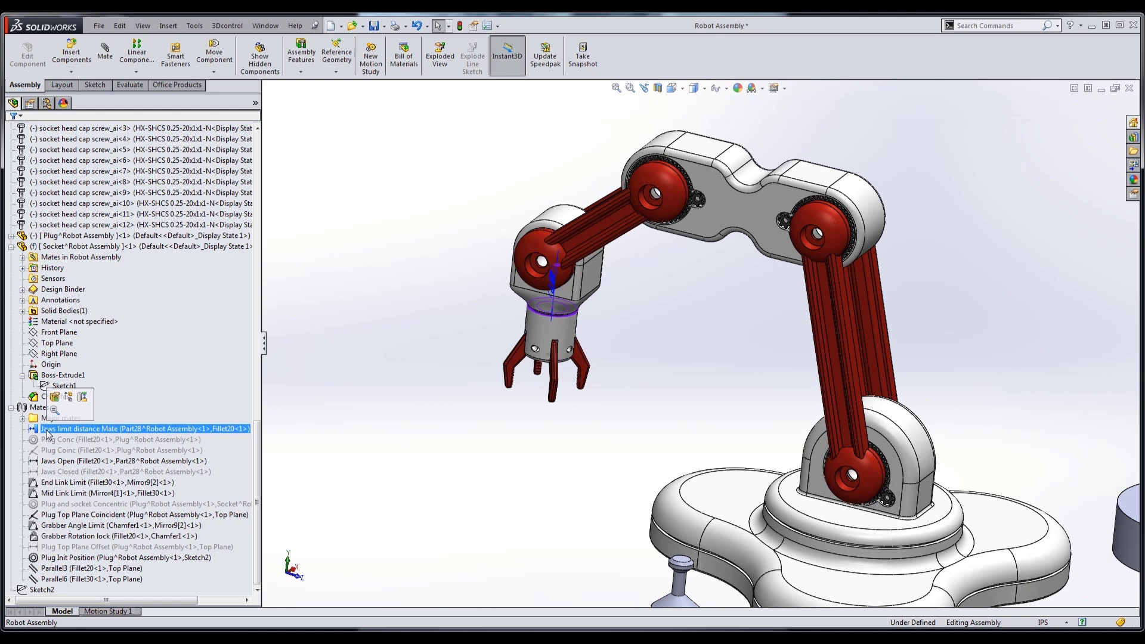
Close the gripper by suppressing Jaws Open and unsuppressing Jaws Closed
{"action": "left_click", "coordinate": [42, 461], "text": "ctrl"}
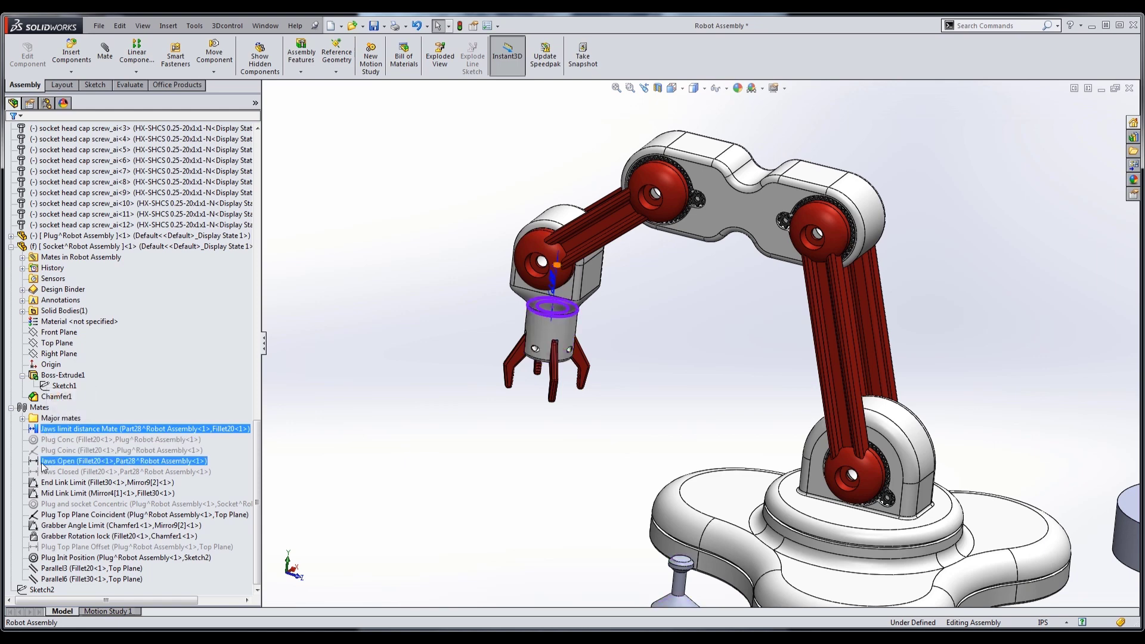
{"action": "left_click", "coordinate": [42, 465]}
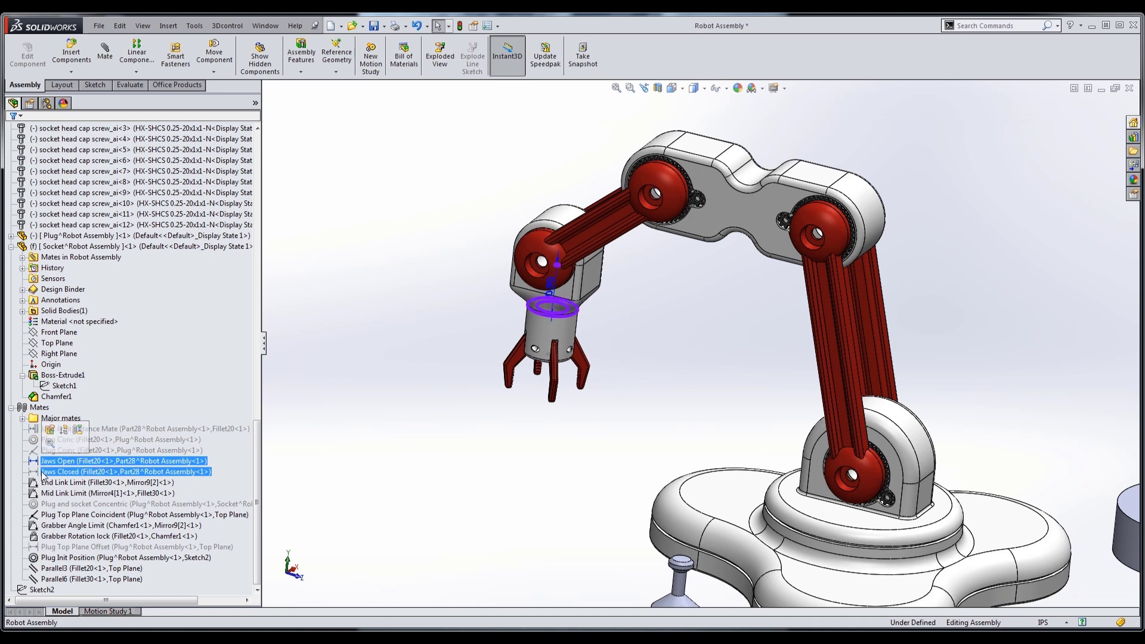
{"action": "left_click", "coordinate": [62, 430]}
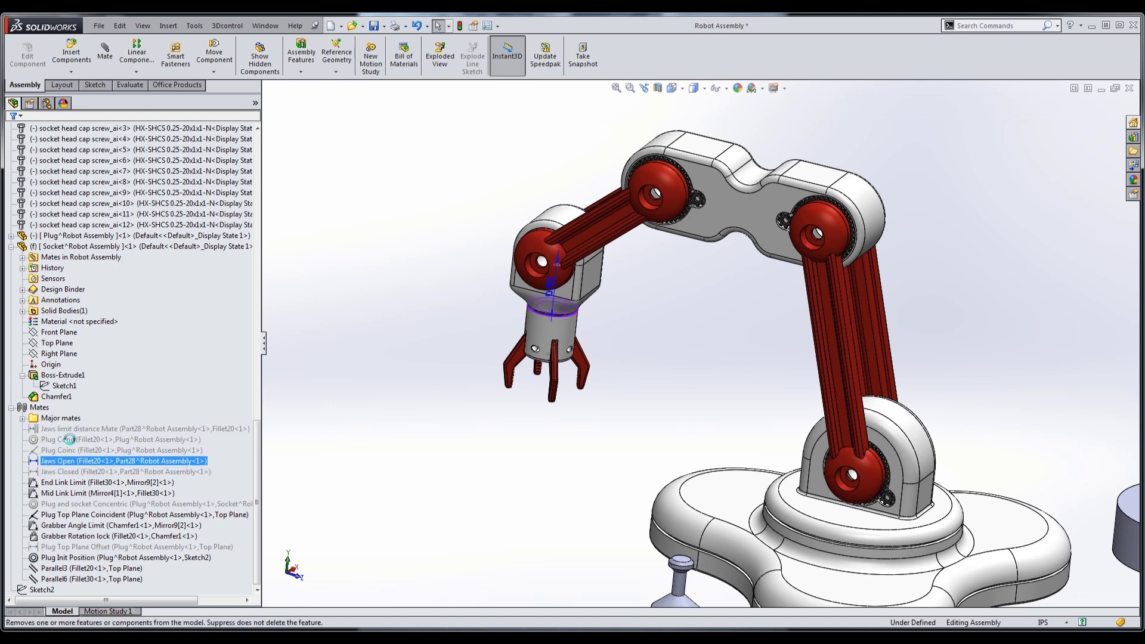
{"action": "left_click", "coordinate": [53, 472]}
{"action": "left_click", "coordinate": [65, 442]}
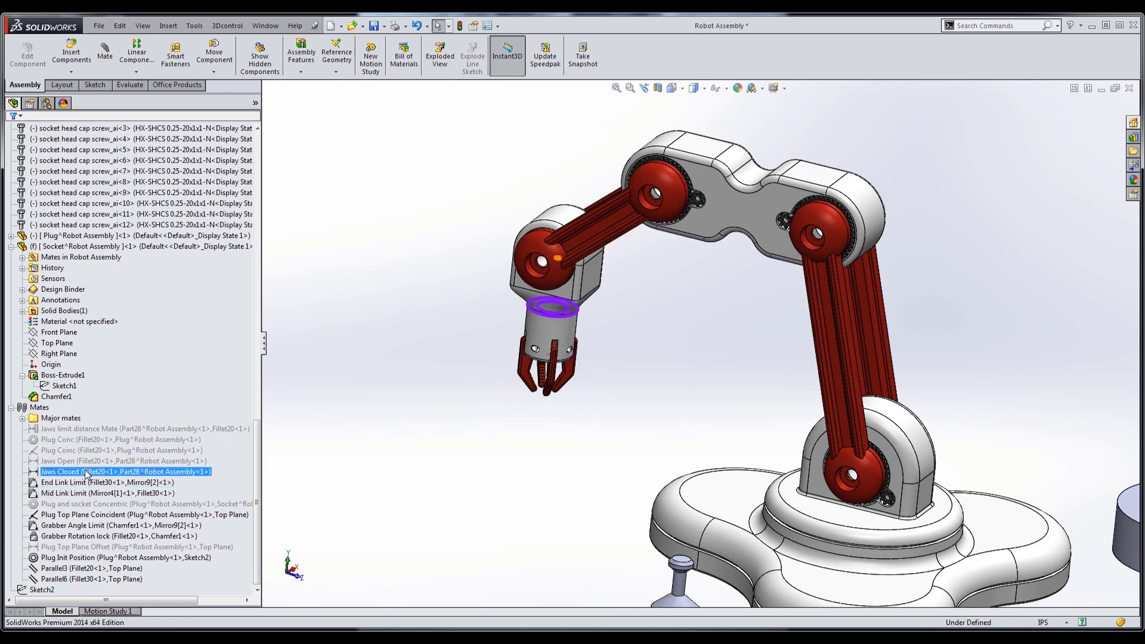
Reopen the jaws by swapping the jaw mates back, and suppress Jaws limit distance Mate
{"action": "left_click", "coordinate": [56, 461]}
{"action": "left_click", "coordinate": [65, 430]}
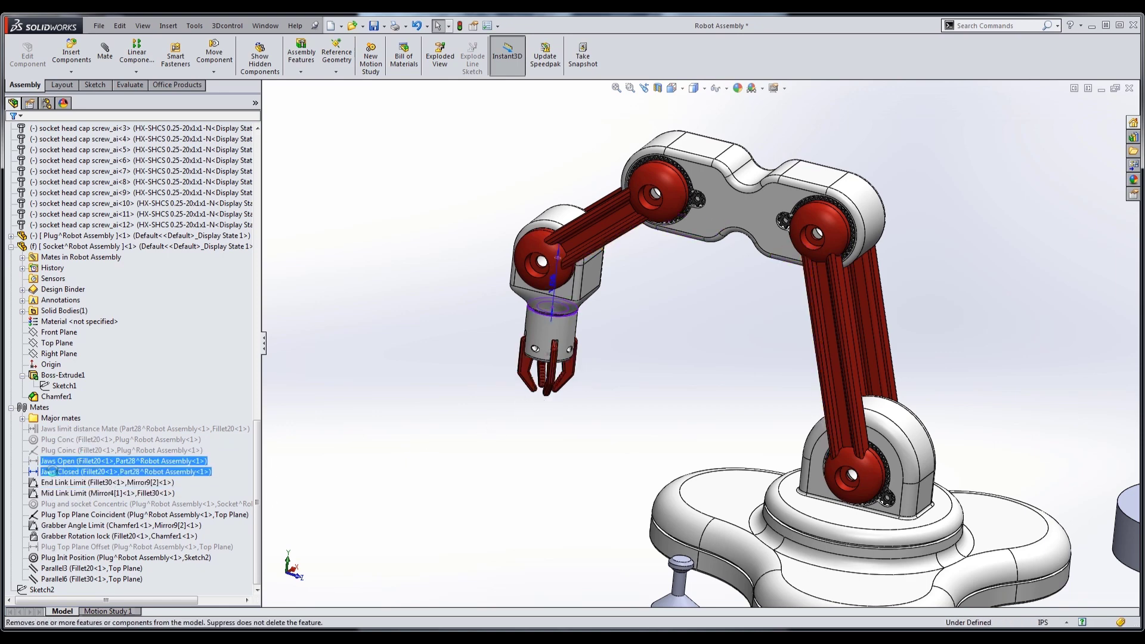
{"action": "left_click", "coordinate": [70, 434]}
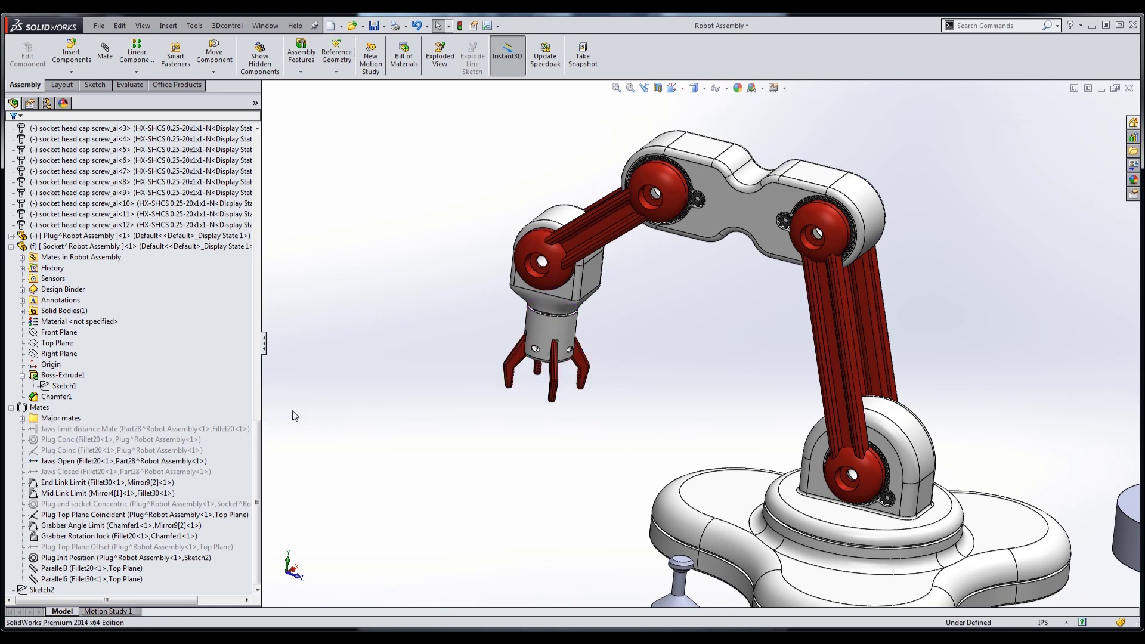
{"action": "left_click", "coordinate": [157, 430]}
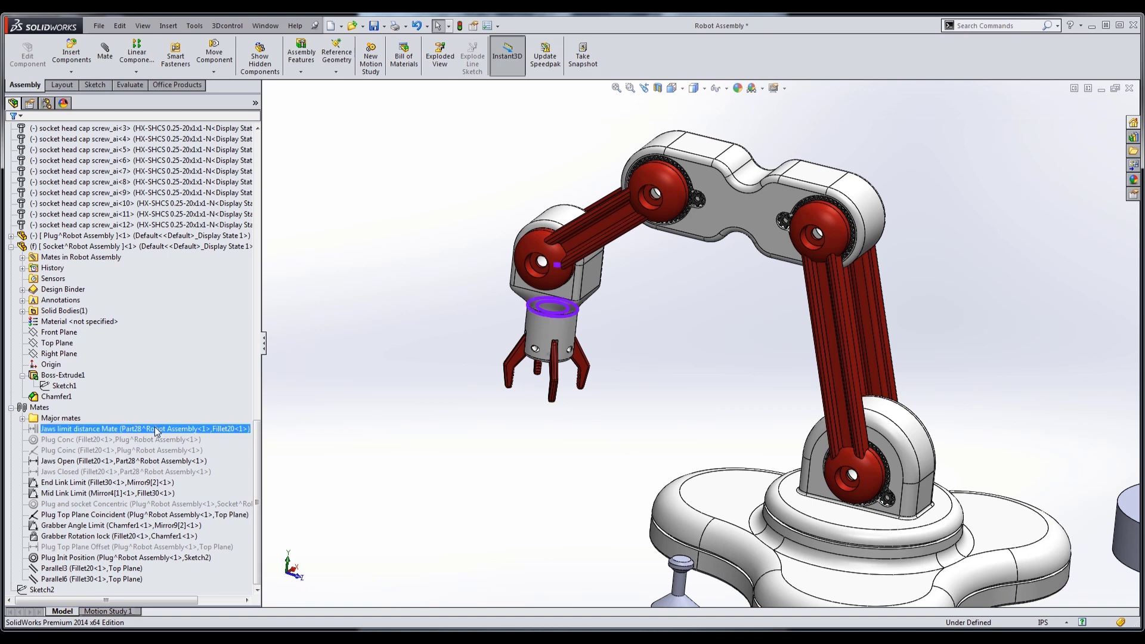
{"action": "left_click", "coordinate": [162, 435]}
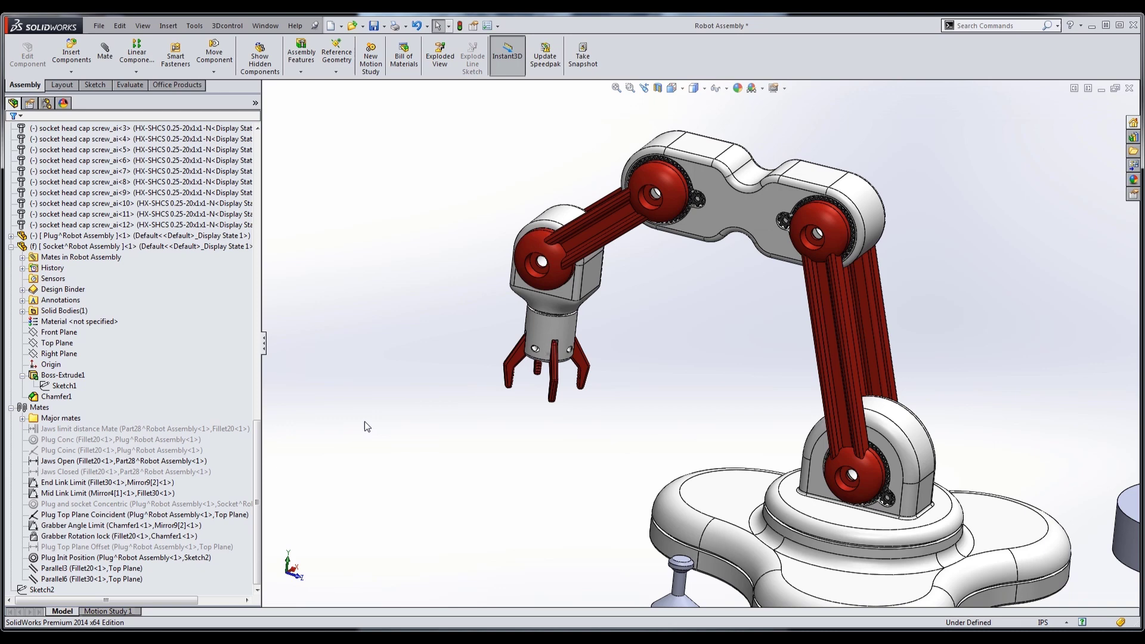
Suppress Plug Conc in favour of Plug Coinc, then select the Mid Link Limit mate
{"action": "left_click", "coordinate": [80, 439]}
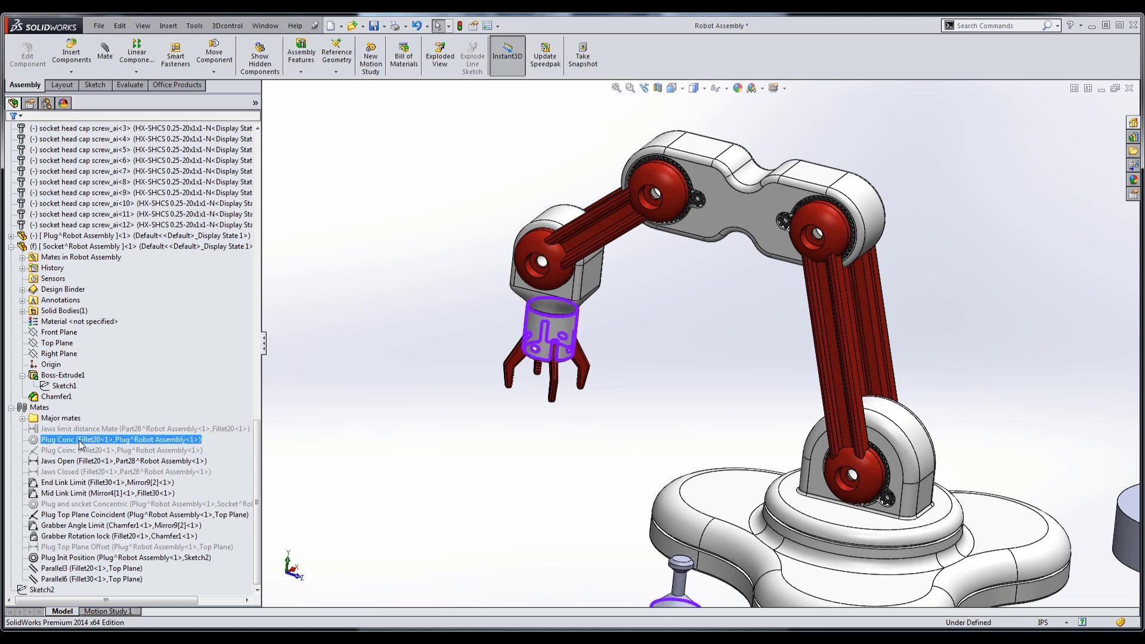
{"action": "left_click", "coordinate": [73, 451]}
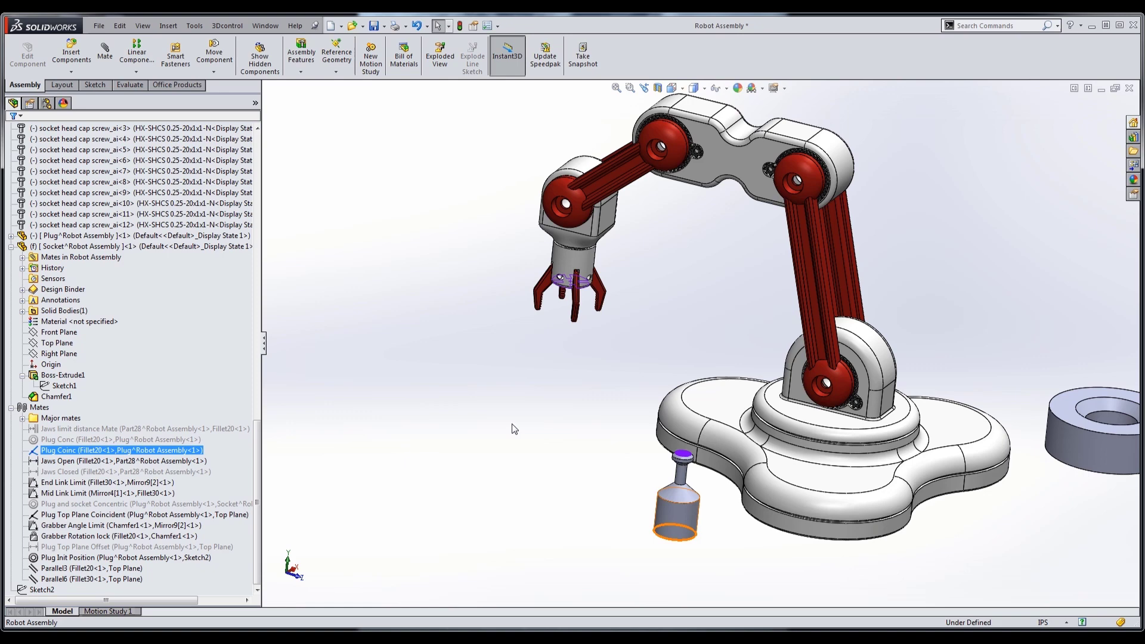
{"action": "left_click", "coordinate": [80, 484], "text": "ctrl"}
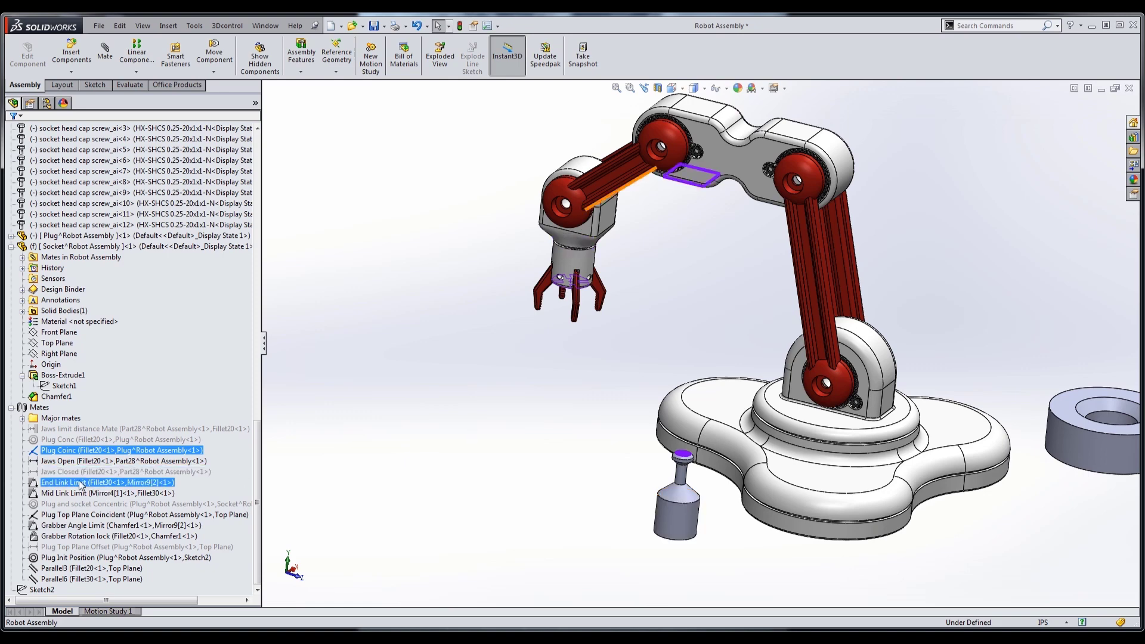
{"action": "left_click", "coordinate": [80, 484]}
{"action": "left_click", "coordinate": [69, 494]}
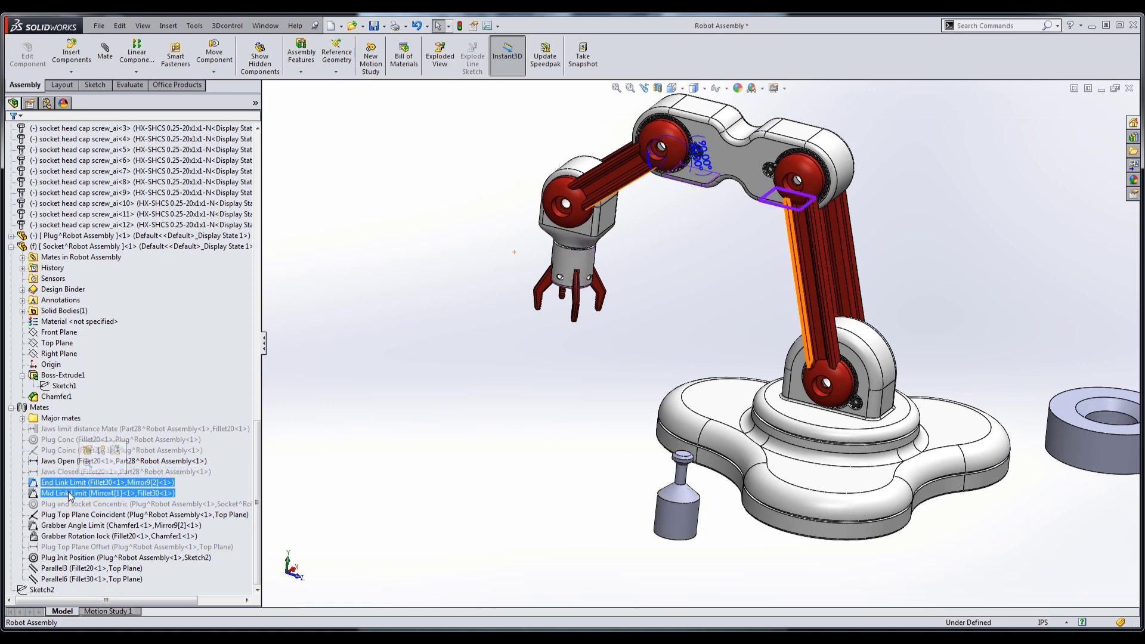
{"action": "left_click", "coordinate": [69, 495]}
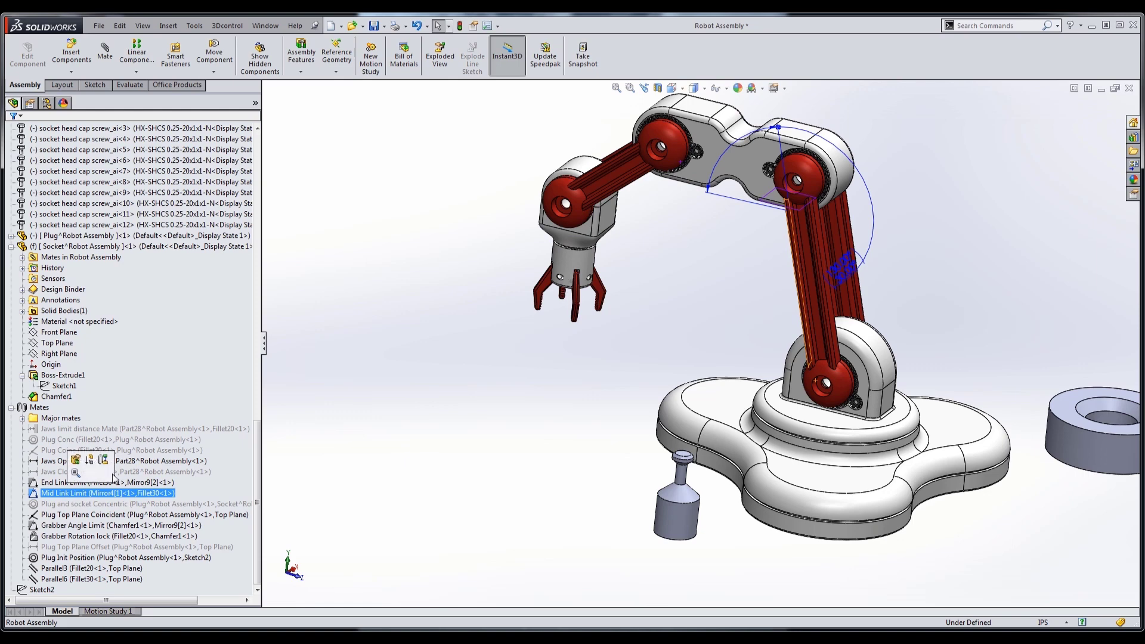
{"action": "key", "text": "Return"}
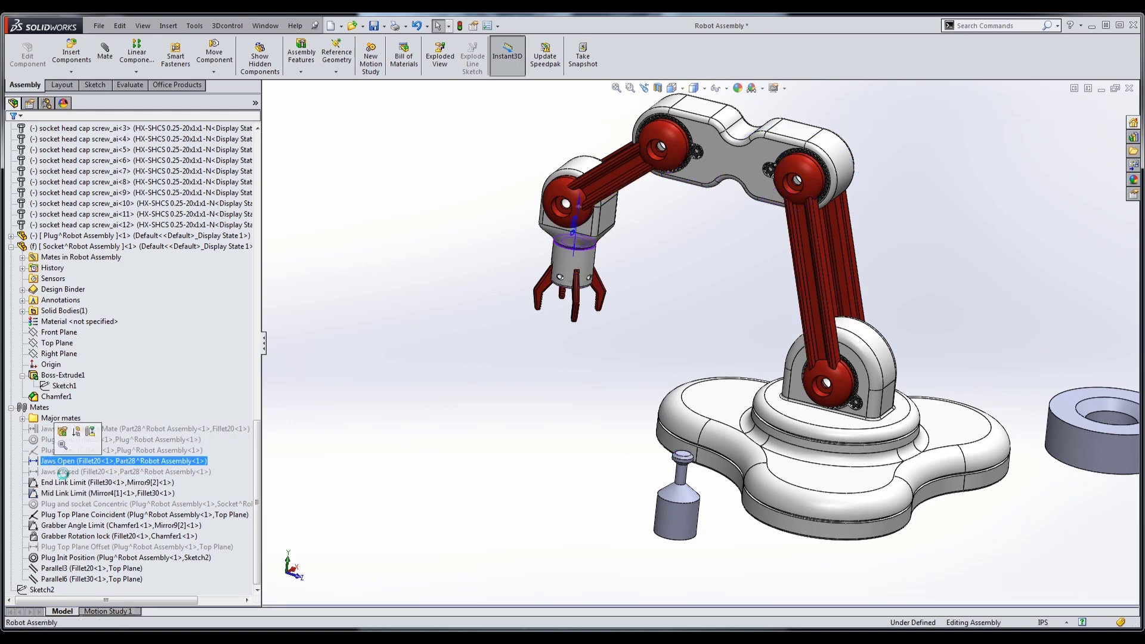
Edit the Mid Link Limit mate, setting its angle to 130° then 120°
{"action": "left_click", "coordinate": [48, 461]}
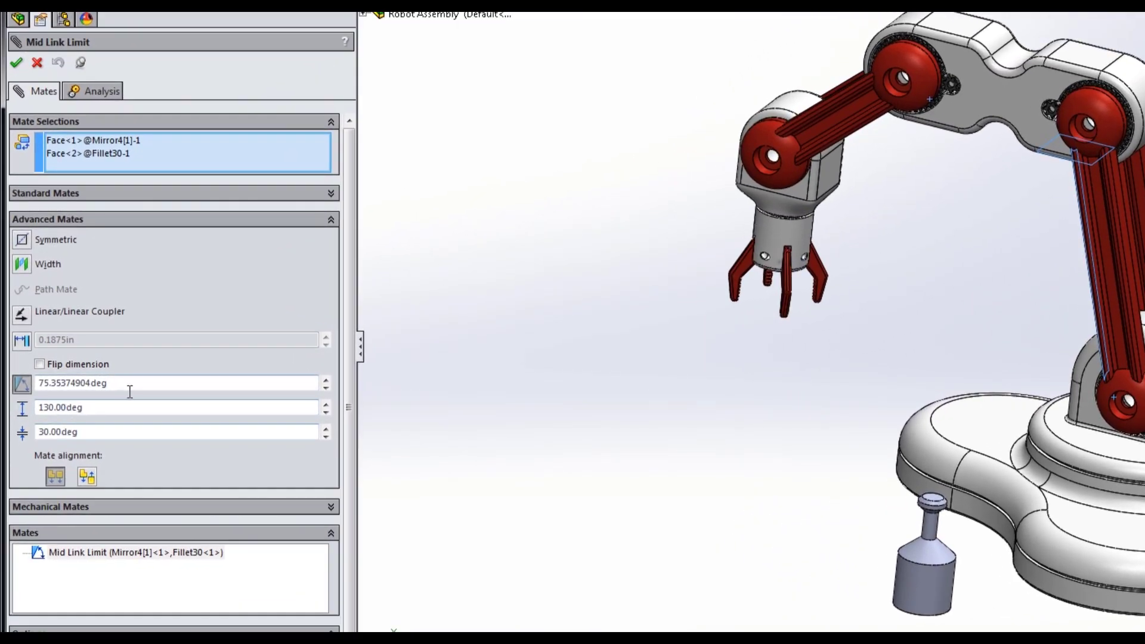
{"action": "left_click_drag", "start_coordinate": [128, 385], "coordinate": [10, 390]}
{"action": "type", "text": "130.00deg"}
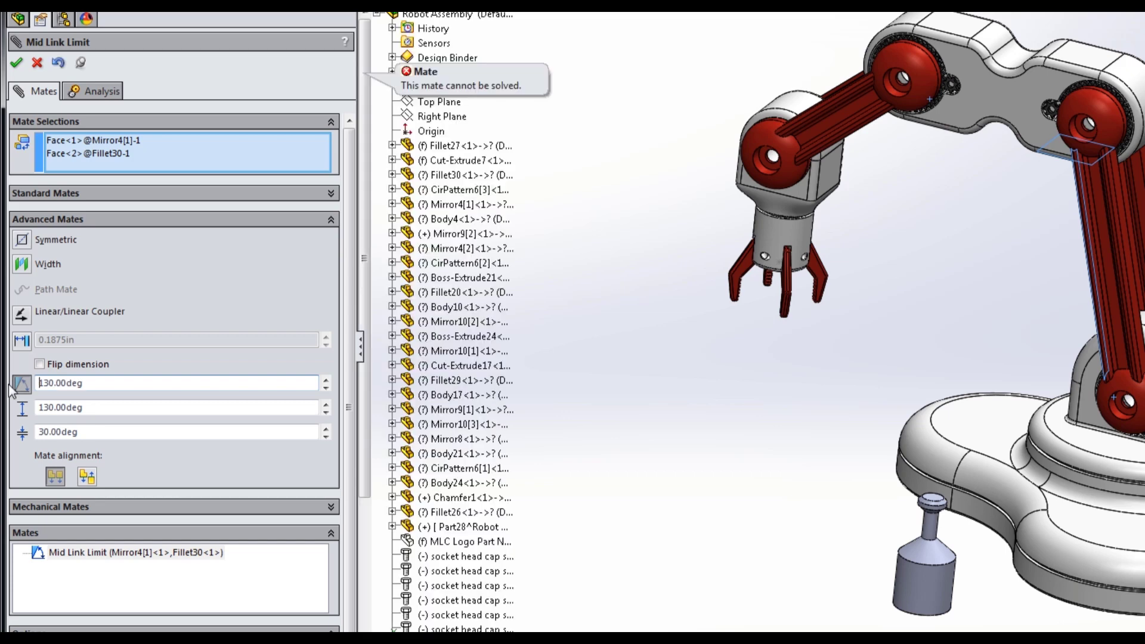
{"action": "key", "text": "Return"}
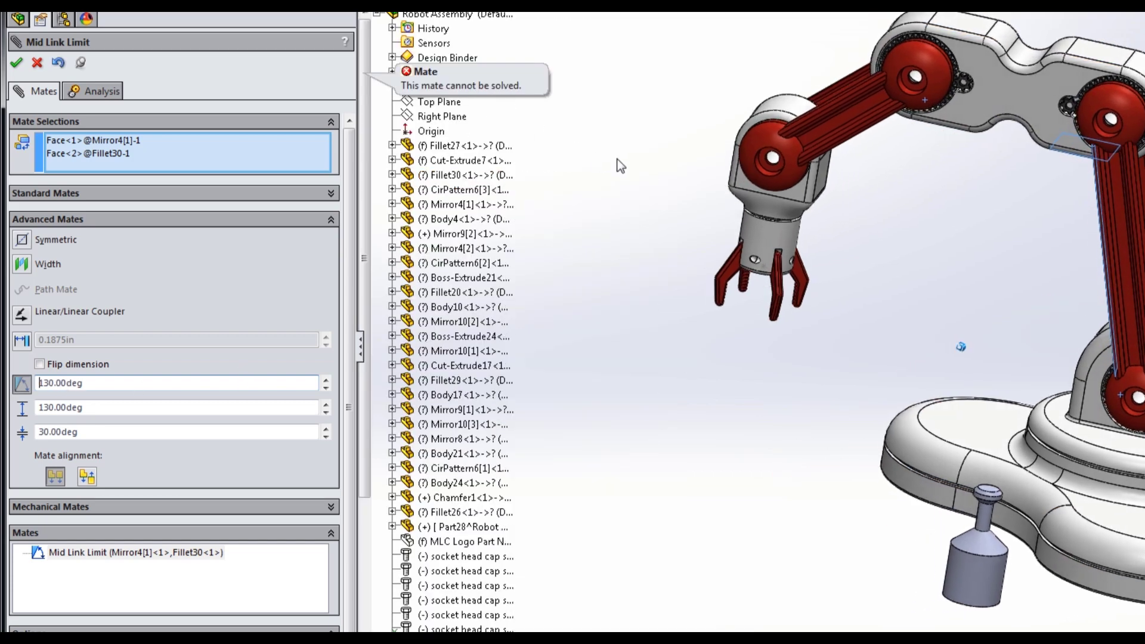
{"action": "left_click_drag", "start_coordinate": [93, 385], "coordinate": [11, 393]}
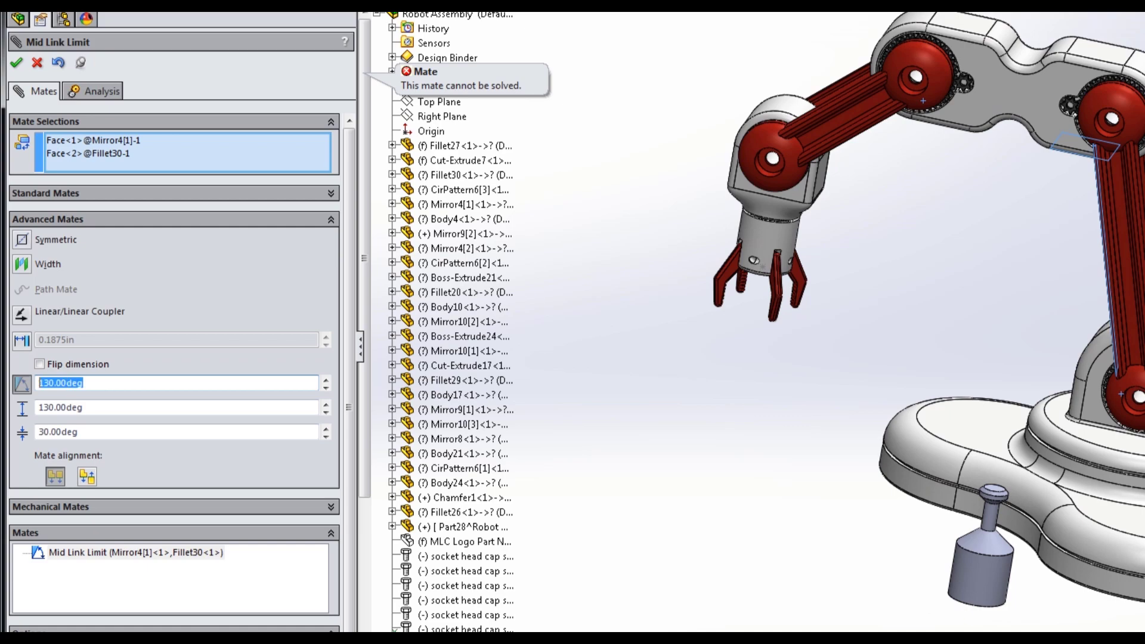
{"action": "type", "text": "120"}
{"action": "key", "text": "Return"}
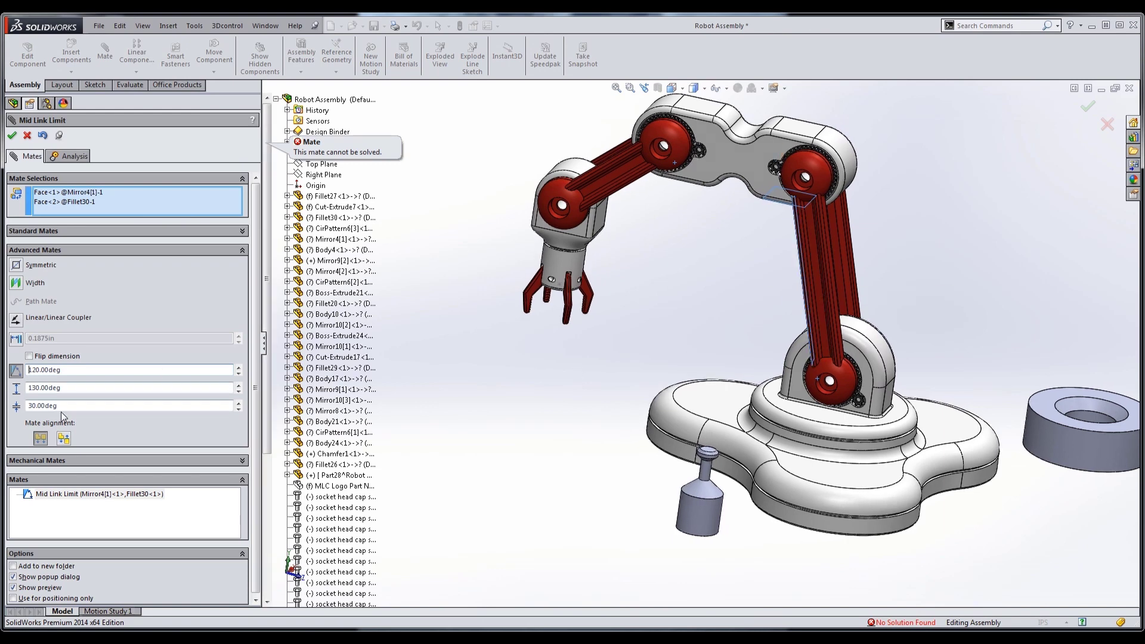
Set the Mid Link Limit range to 20–150° and confirm the mate
{"action": "double_click", "coordinate": [31, 406]}
{"action": "type", "text": "2"}
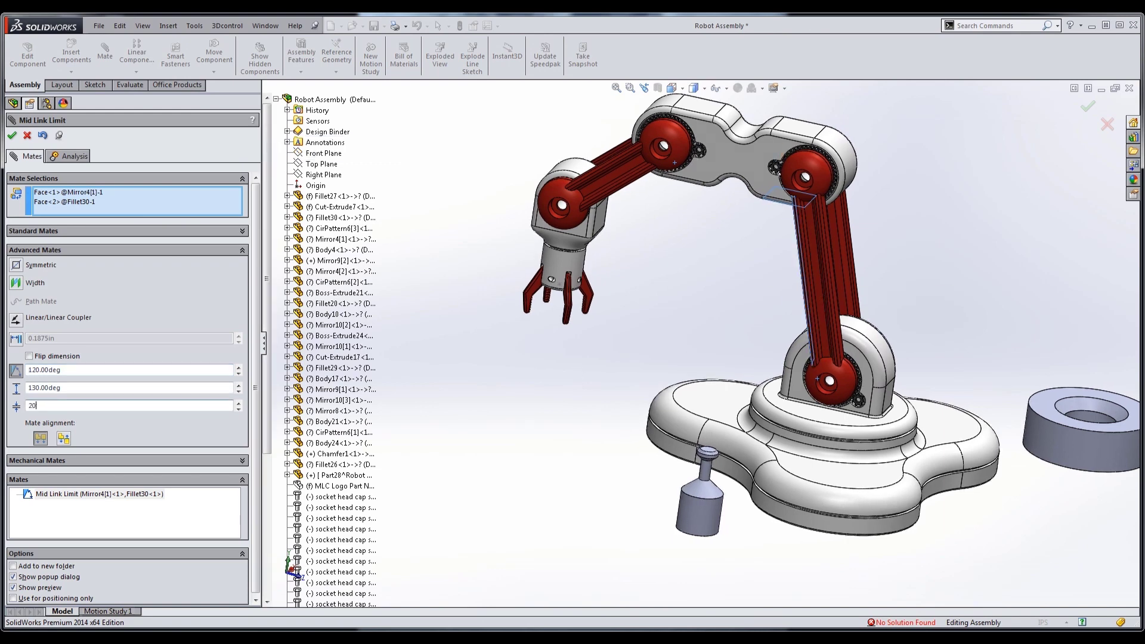
{"action": "type", "text": "00deg"}
{"action": "key", "text": "shift+Tab"}
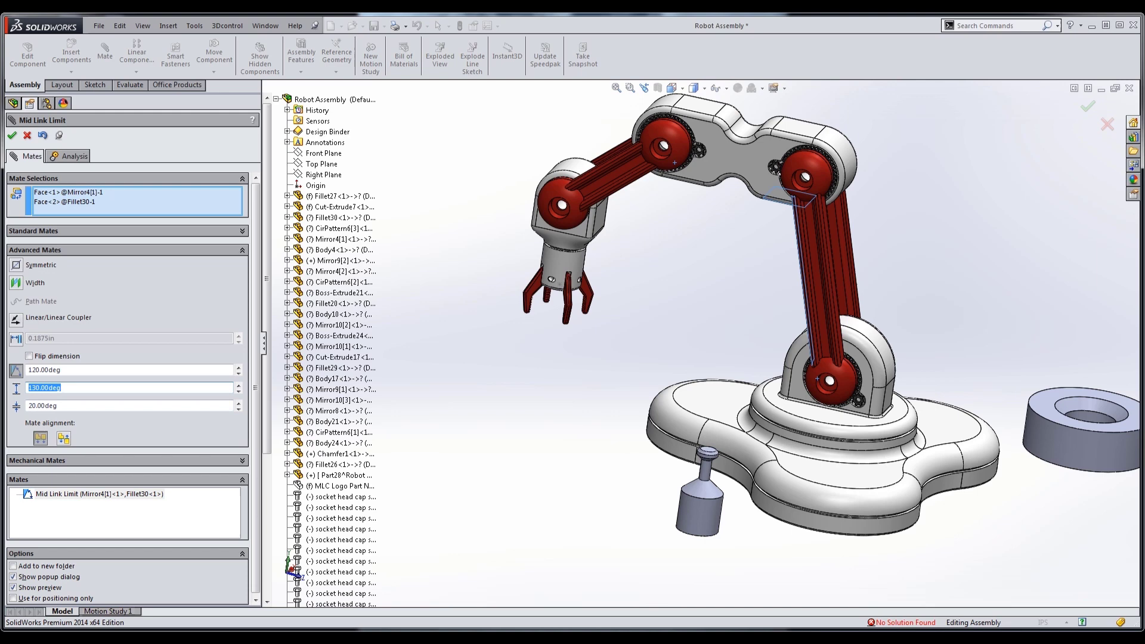
{"action": "type", "text": "150"}
{"action": "key", "text": "Return"}
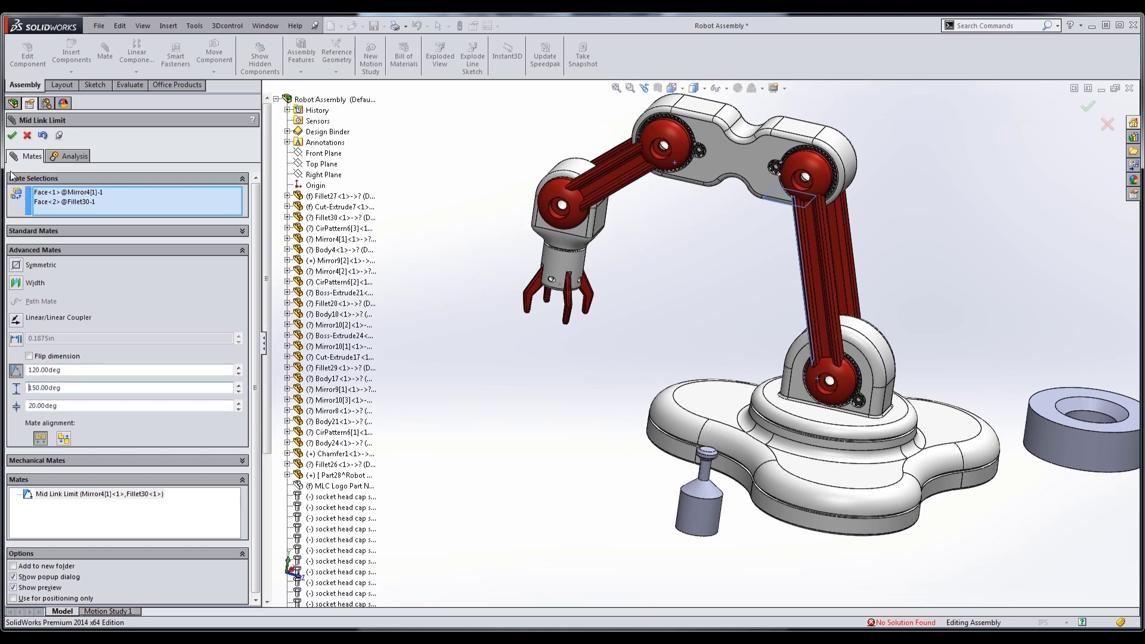
{"action": "left_click", "coordinate": [12, 135]}
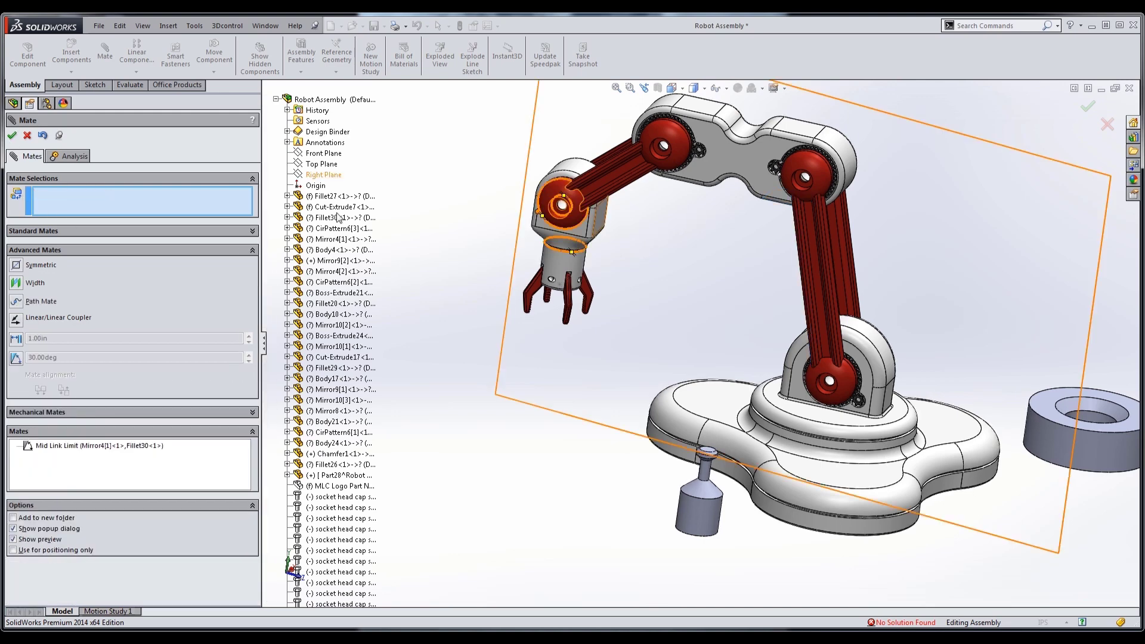
Close the mate editor and drag the wrist and arm linkage to test the motion
{"action": "left_click", "coordinate": [12, 135]}
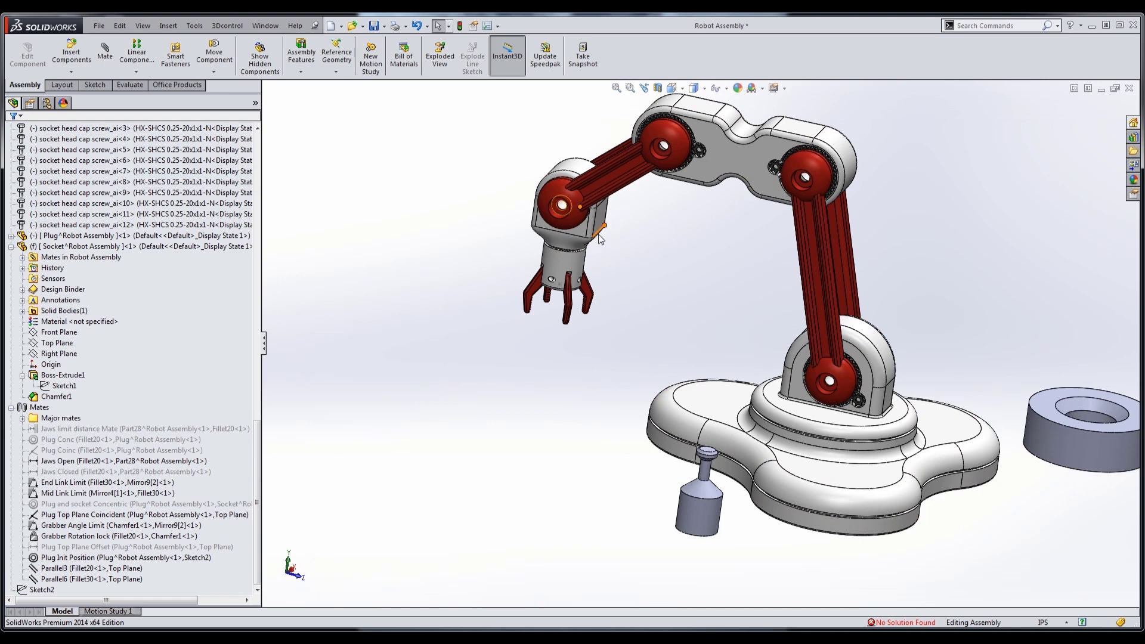
{"action": "mouse_move", "coordinate": [600, 238]}
{"action": "left_mouse_down"}
{"action": "mouse_move", "coordinate": [728, 241]}
{"action": "mouse_move", "coordinate": [400, 266]}
{"action": "mouse_move", "coordinate": [731, 268]}
{"action": "mouse_move", "coordinate": [771, 284]}
{"action": "left_mouse_up"}
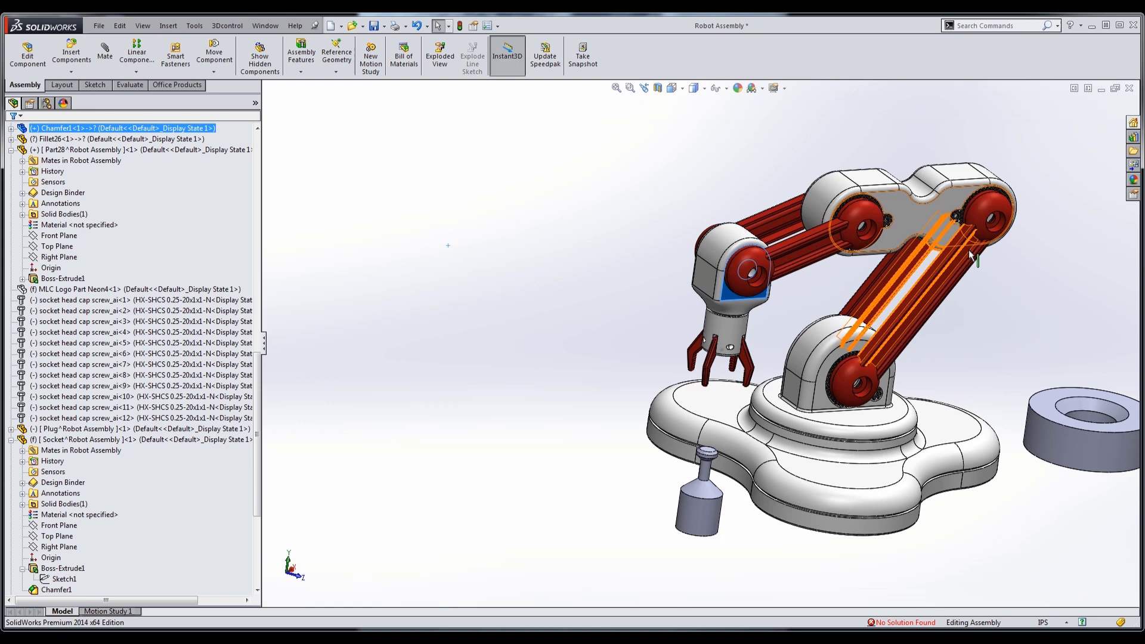
{"action": "mouse_move", "coordinate": [970, 257]}
{"action": "left_mouse_down"}
{"action": "mouse_move", "coordinate": [799, 271]}
{"action": "mouse_move", "coordinate": [721, 259]}
{"action": "left_mouse_up"}
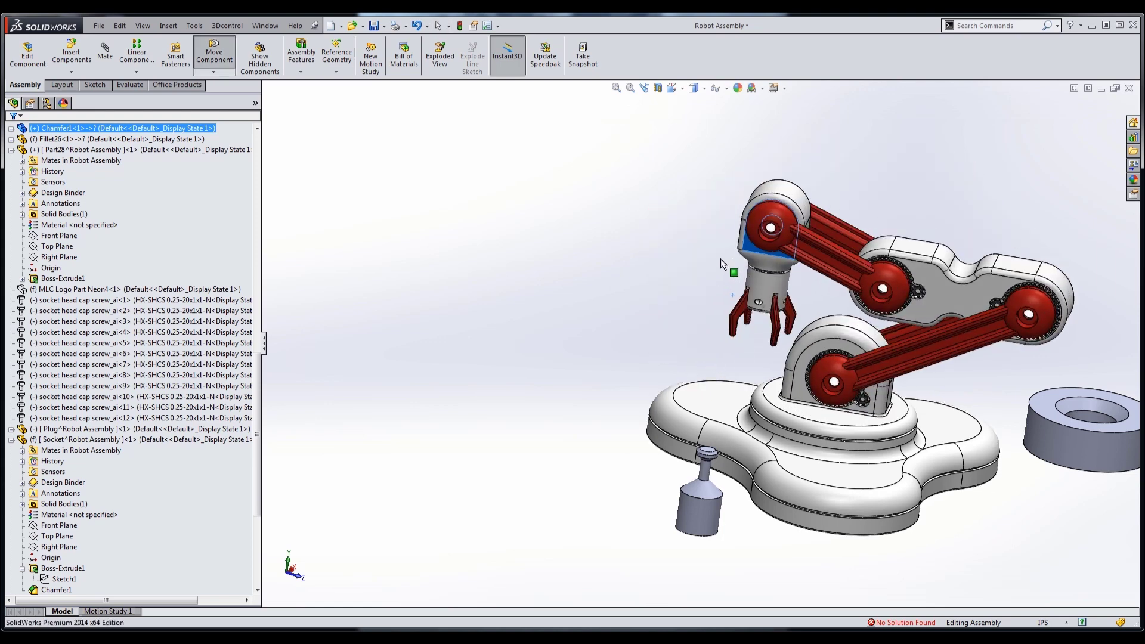
{"action": "key", "text": "Escape"}
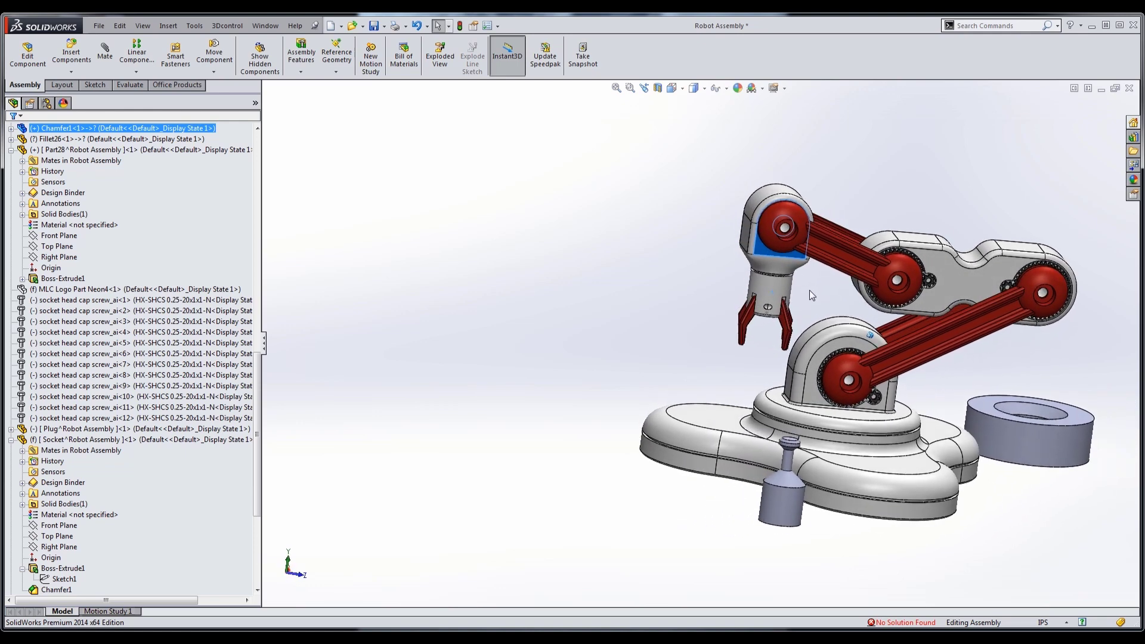
{"action": "left_click", "coordinate": [898, 238]}
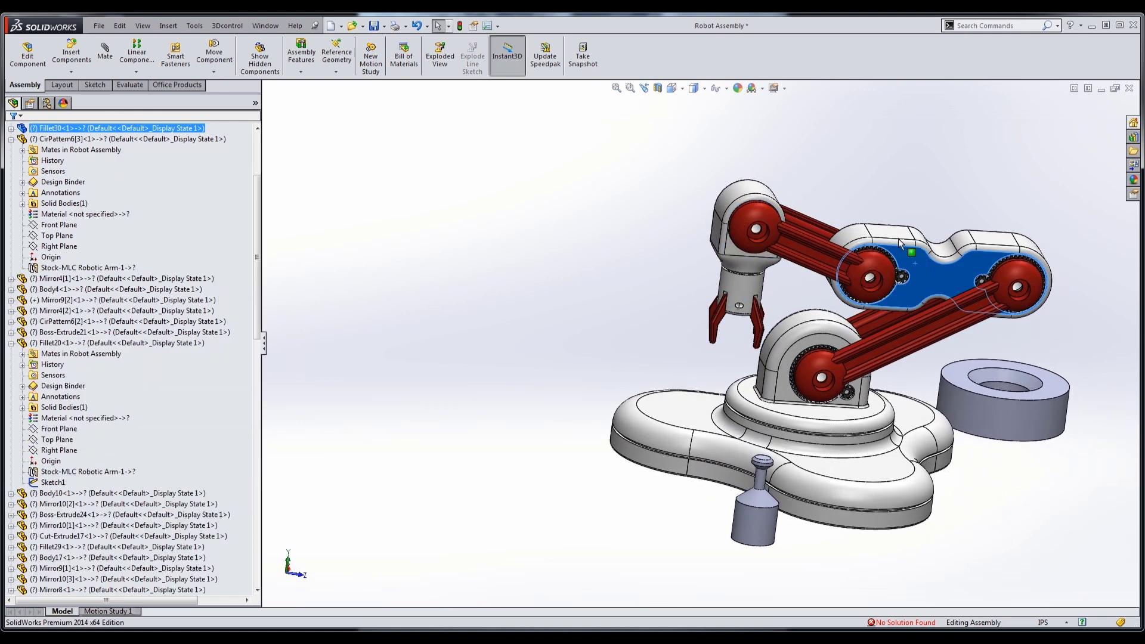
{"action": "mouse_move", "coordinate": [898, 238]}
{"action": "left_mouse_down"}
{"action": "mouse_move", "coordinate": [853, 309]}
{"action": "mouse_move", "coordinate": [881, 257]}
{"action": "mouse_move", "coordinate": [942, 298]}
{"action": "mouse_move", "coordinate": [926, 328]}
{"action": "left_mouse_up"}
{"action": "middle_click_drag", "start_coordinate": [925, 328], "coordinate": [829, 409]}
Float the base ring part so the arm can move freely
{"action": "left_click", "coordinate": [829, 409]}
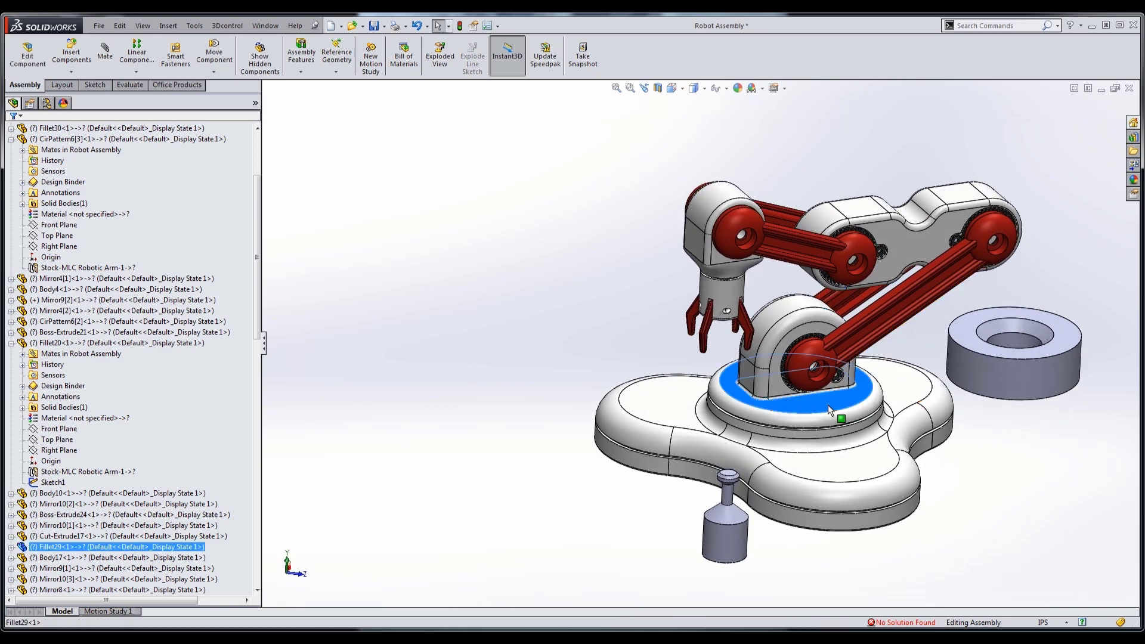
{"action": "right_click", "coordinate": [829, 409]}
{"action": "left_click", "coordinate": [863, 494]}
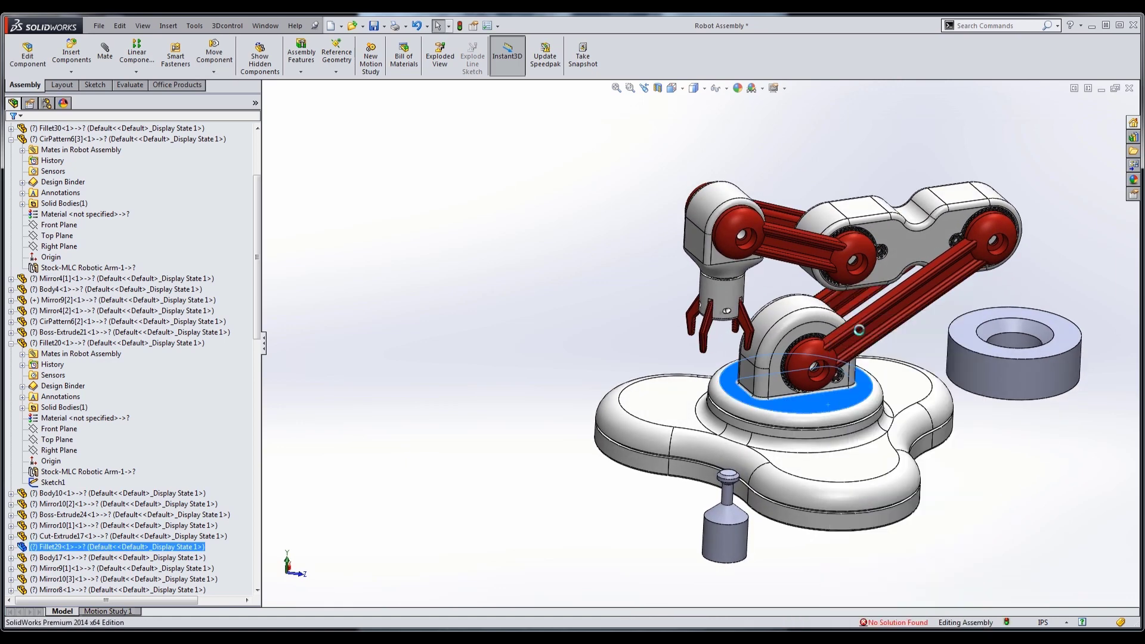
{"action": "mouse_move", "coordinate": [876, 266]}
{"action": "left_mouse_down"}
{"action": "mouse_move", "coordinate": [783, 203]}
{"action": "mouse_move", "coordinate": [635, 220]}
{"action": "mouse_move", "coordinate": [650, 293]}
{"action": "mouse_move", "coordinate": [734, 327]}
{"action": "left_mouse_up"}
{"action": "left_click", "coordinate": [835, 385]}
{"action": "right_click", "coordinate": [840, 404]}
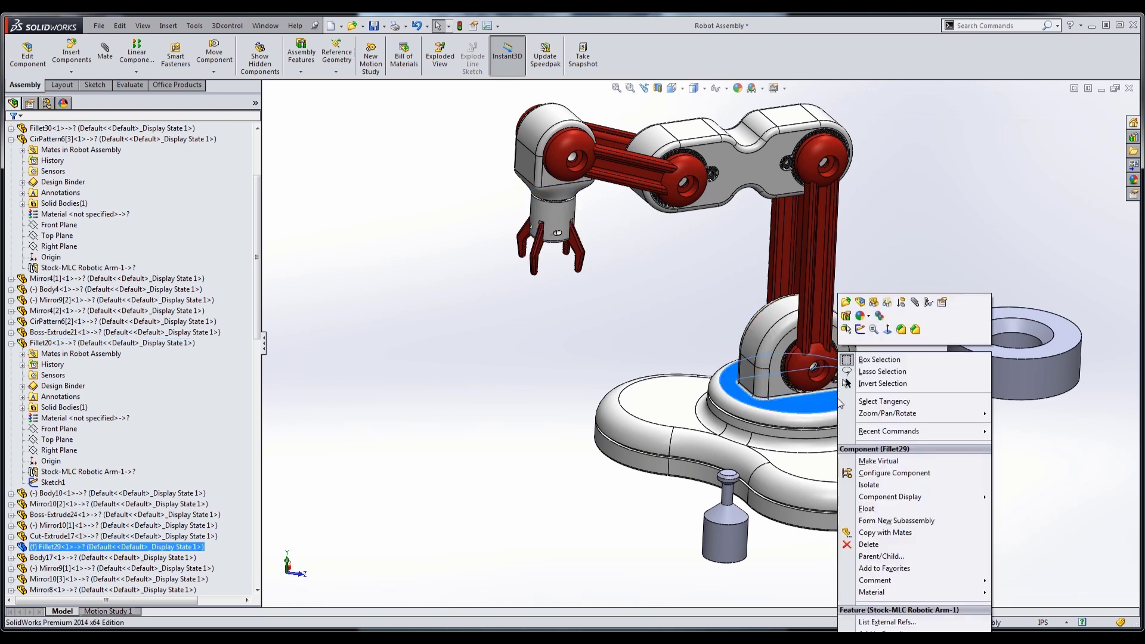
{"action": "left_click", "coordinate": [875, 512]}
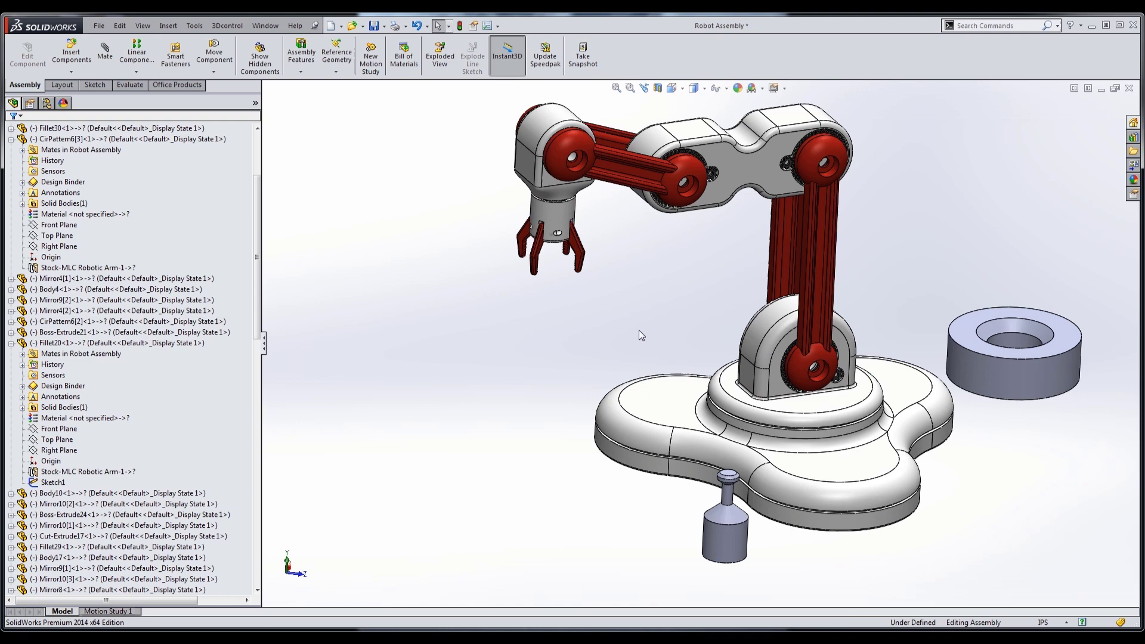
Drag the gripper to test the arm, then select the End Link Limit mate
{"action": "left_click", "coordinate": [559, 234]}
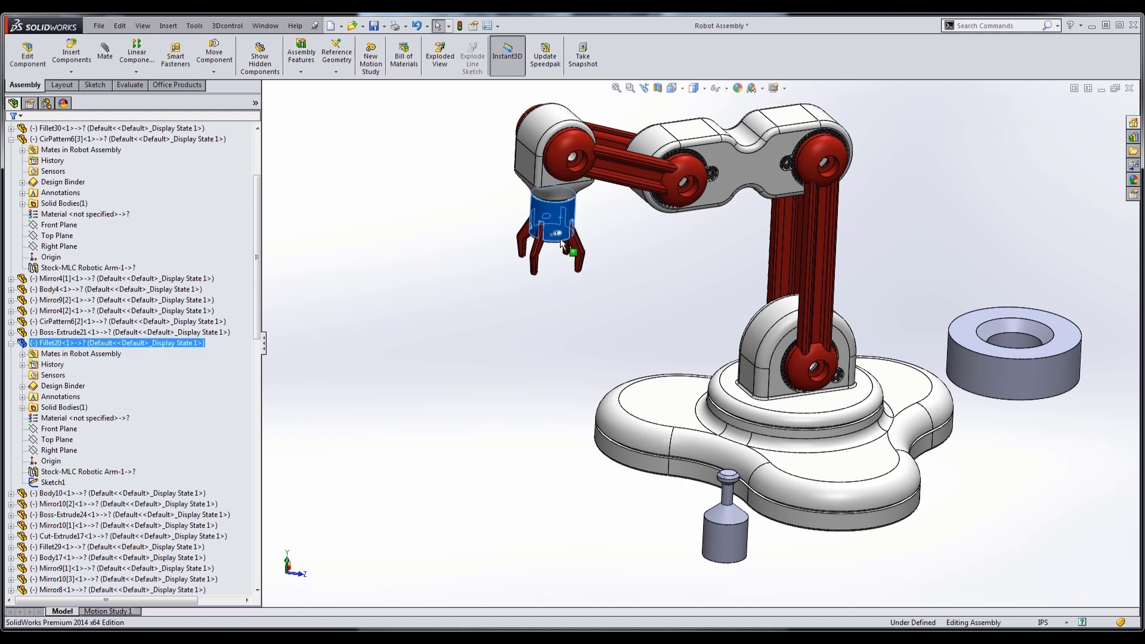
{"action": "mouse_move", "coordinate": [560, 238]}
{"action": "left_mouse_down"}
{"action": "mouse_move", "coordinate": [563, 260]}
{"action": "mouse_move", "coordinate": [672, 281]}
{"action": "left_mouse_up"}
{"action": "left_click", "coordinate": [673, 281]}
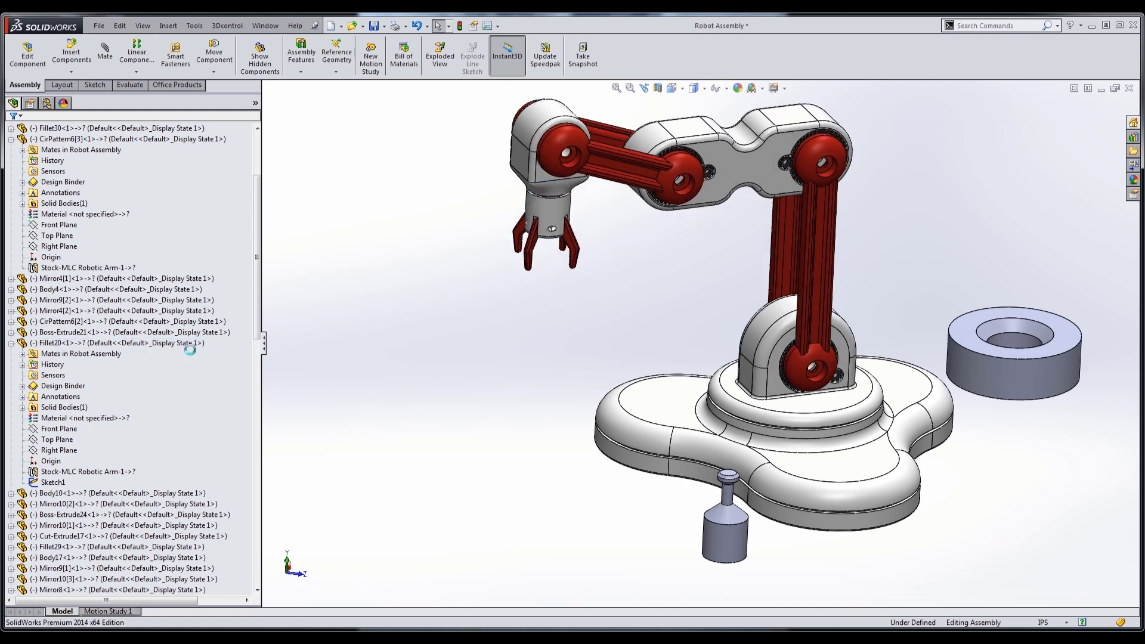
{"action": "scroll", "coordinate": [191, 349], "scroll_direction": "down", "scroll_amount": 4}
{"action": "left_click", "coordinate": [167, 364]}
{"action": "scroll", "coordinate": [165, 364], "scroll_direction": "down", "scroll_amount": 10}
{"action": "scroll", "coordinate": [119, 417], "scroll_direction": "down", "scroll_amount": 5}
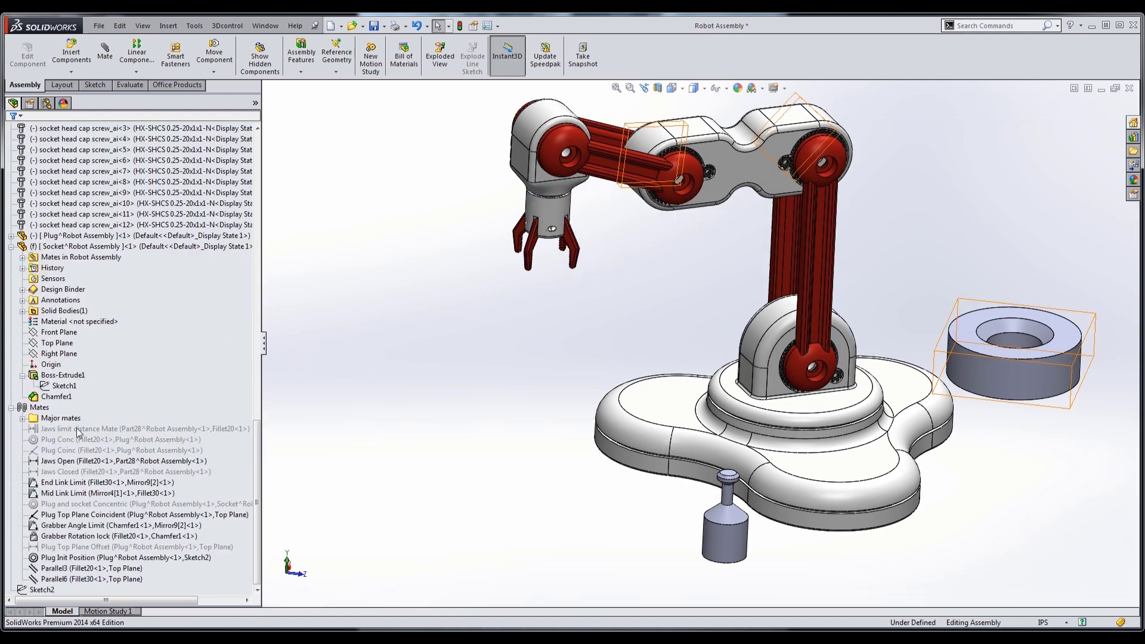
{"action": "left_click", "coordinate": [56, 483]}
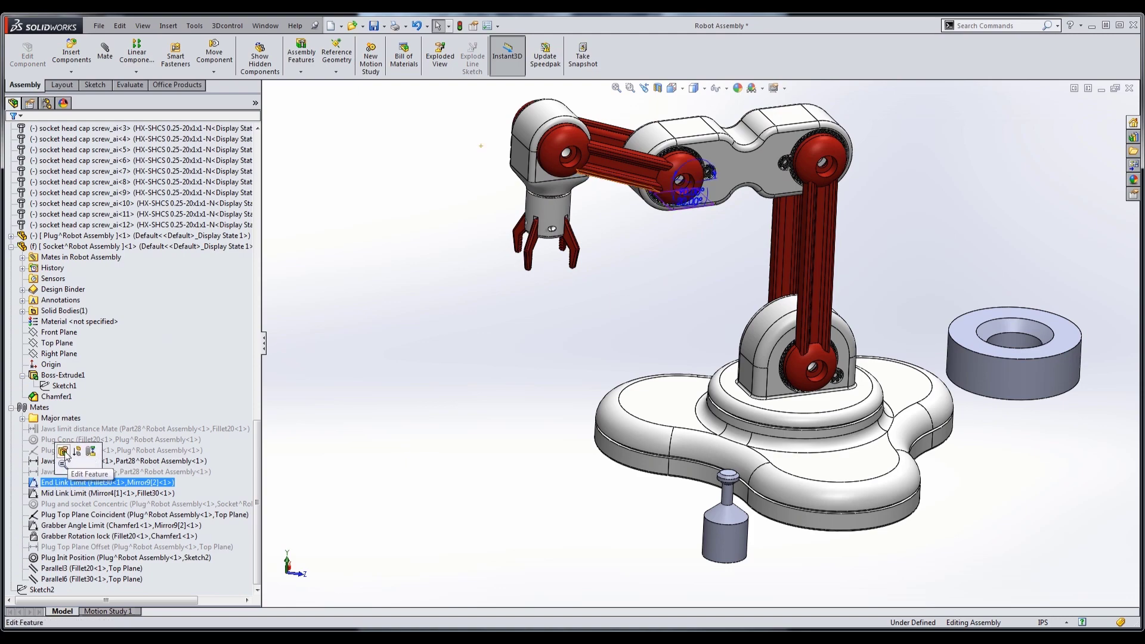
Set the End Link Limit mate to 40° with a 15–90° range and apply it
{"action": "left_click", "coordinate": [62, 451]}
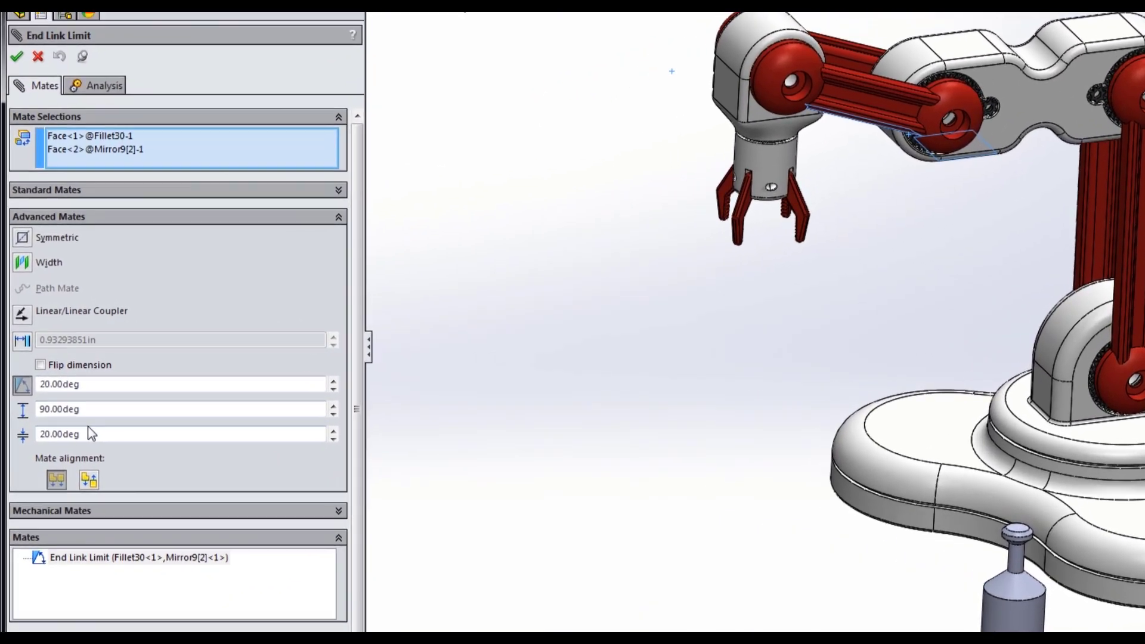
{"action": "left_click", "coordinate": [70, 410]}
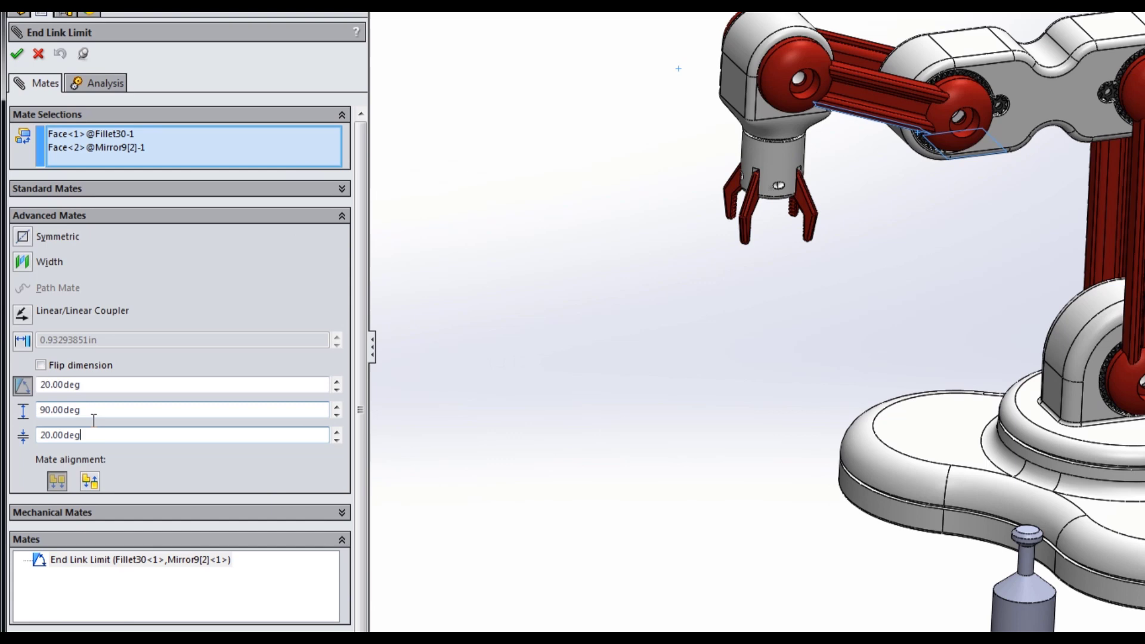
{"action": "mouse_move", "coordinate": [843, 115]}
{"action": "left_mouse_down"}
{"action": "mouse_move", "coordinate": [914, 142]}
{"action": "mouse_move", "coordinate": [911, 161]}
{"action": "left_mouse_up"}
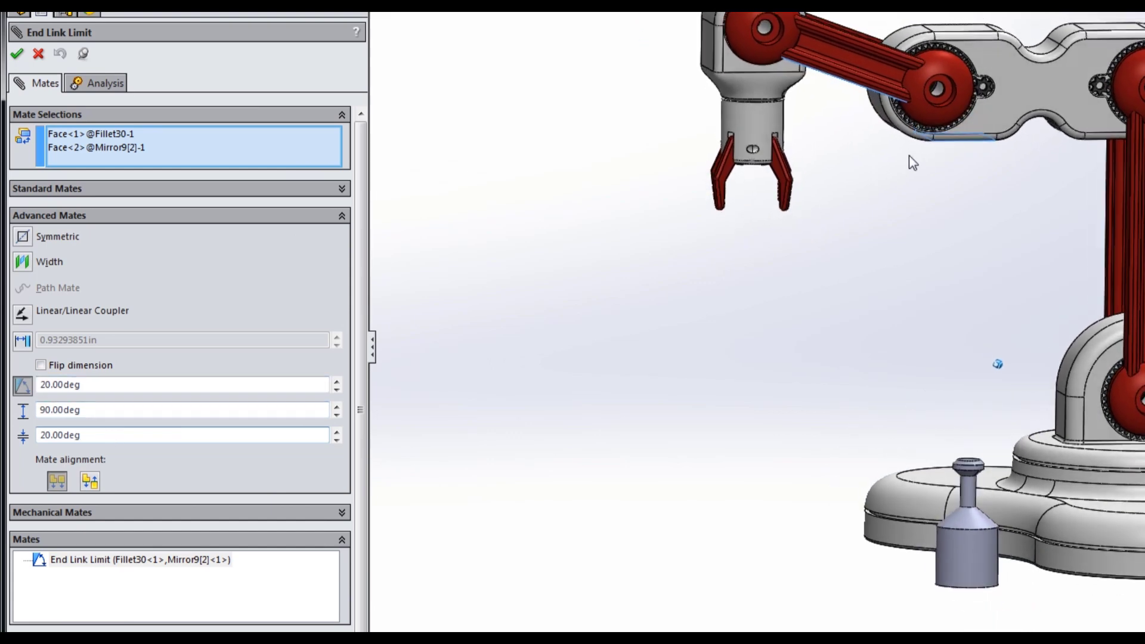
{"action": "left_click", "coordinate": [100, 412]}
{"action": "key", "text": "ctrl+a"}
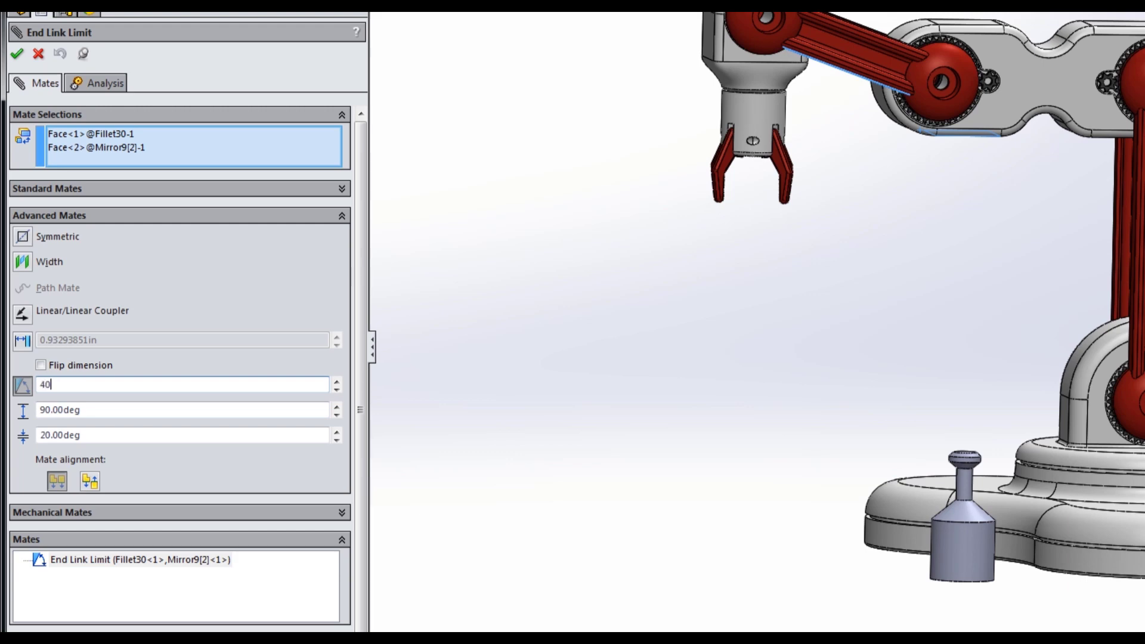
{"action": "key", "text": "Return"}
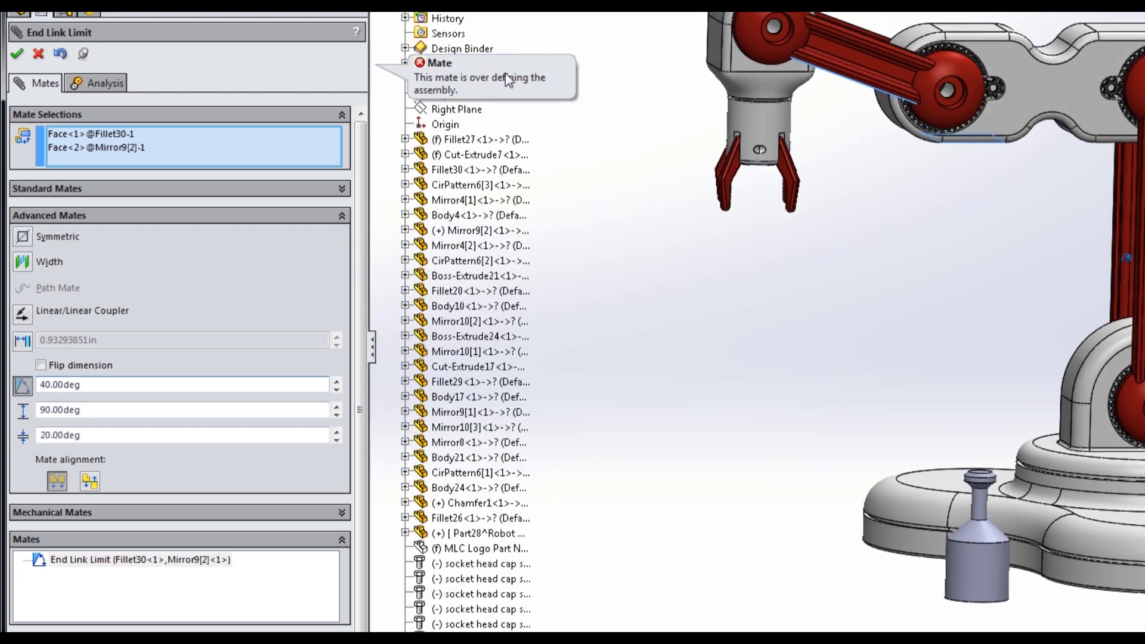
{"action": "double_click", "coordinate": [143, 434]}
{"action": "type", "text": "15"}
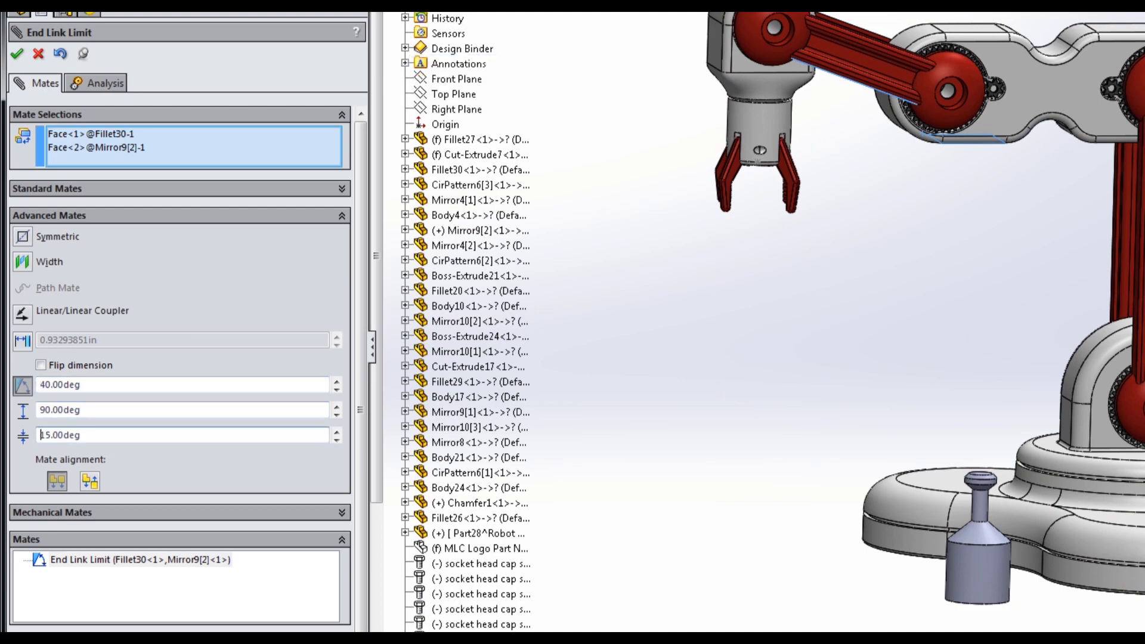
{"action": "left_click", "coordinate": [17, 54]}
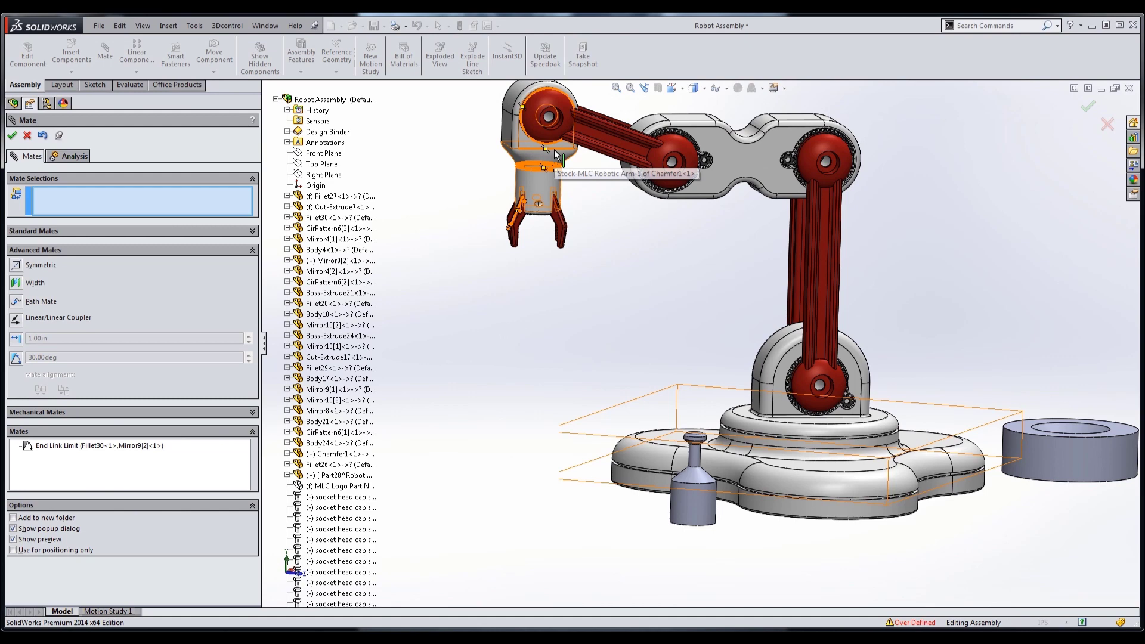
Close the mate editor and drag the gripper so the arm reaches left and downward
{"action": "left_click", "coordinate": [13, 136]}
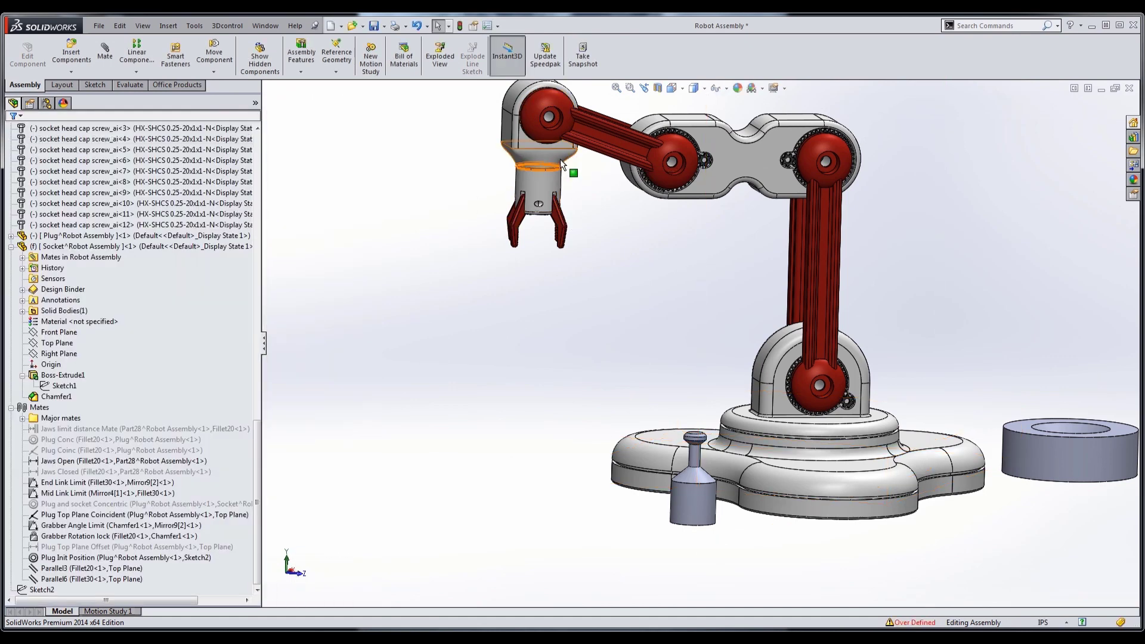
{"action": "mouse_move", "coordinate": [560, 160]}
{"action": "left_mouse_down"}
{"action": "mouse_move", "coordinate": [560, 205]}
{"action": "mouse_move", "coordinate": [620, 242]}
{"action": "left_mouse_up"}
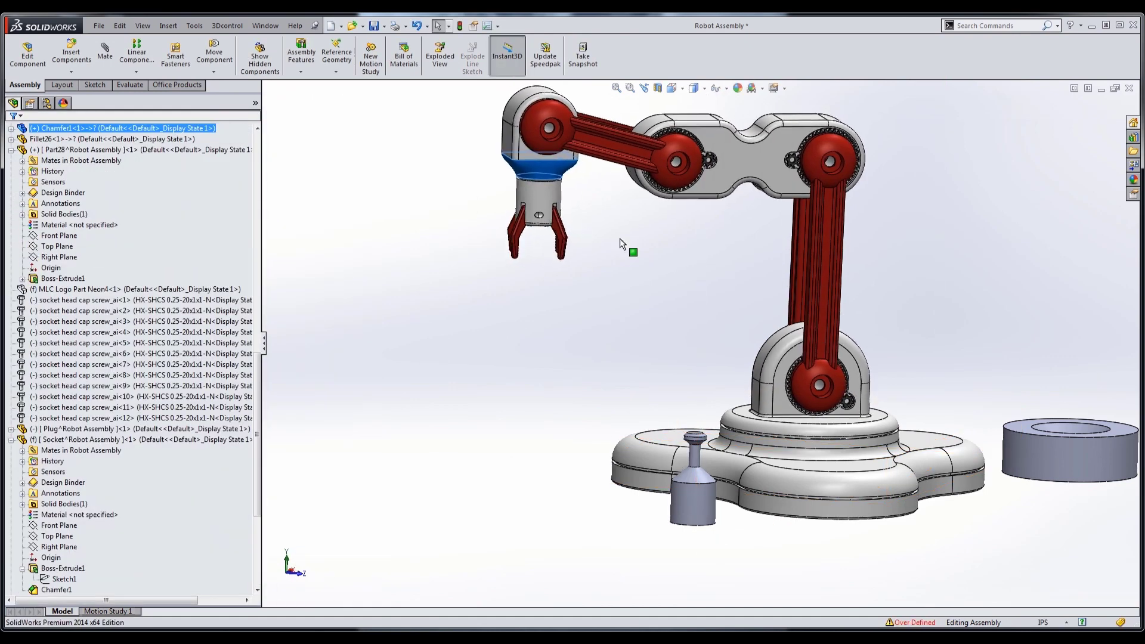
{"action": "left_click", "coordinate": [620, 242]}
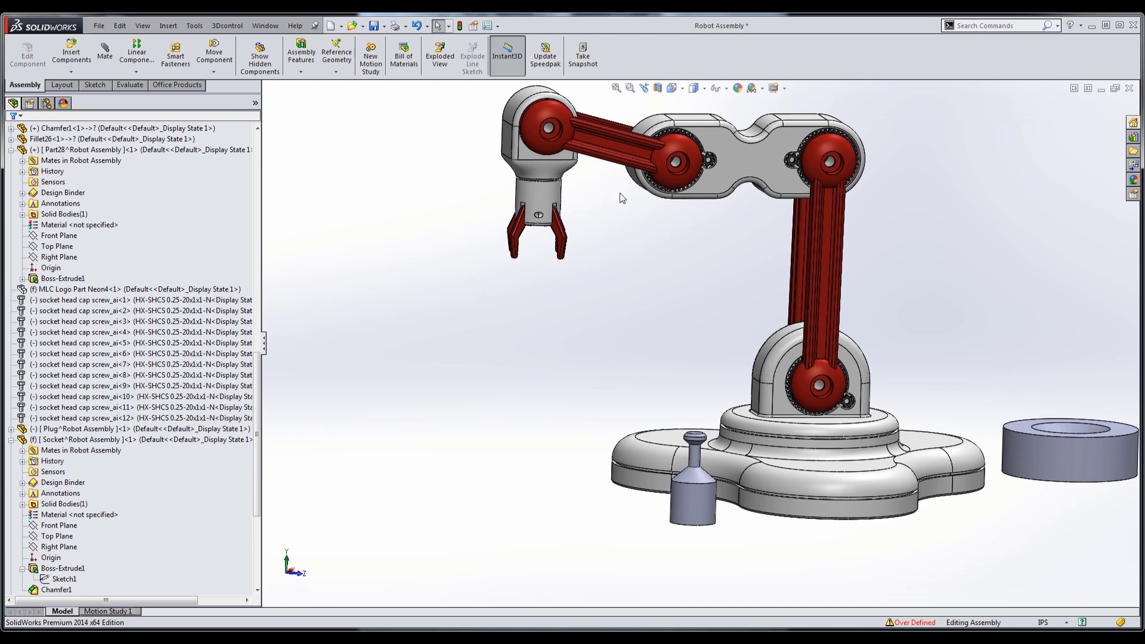
{"action": "middle_click_drag", "start_coordinate": [692, 344], "coordinate": [704, 344]}
{"action": "middle_click_drag", "start_coordinate": [616, 194], "coordinate": [575, 191]}
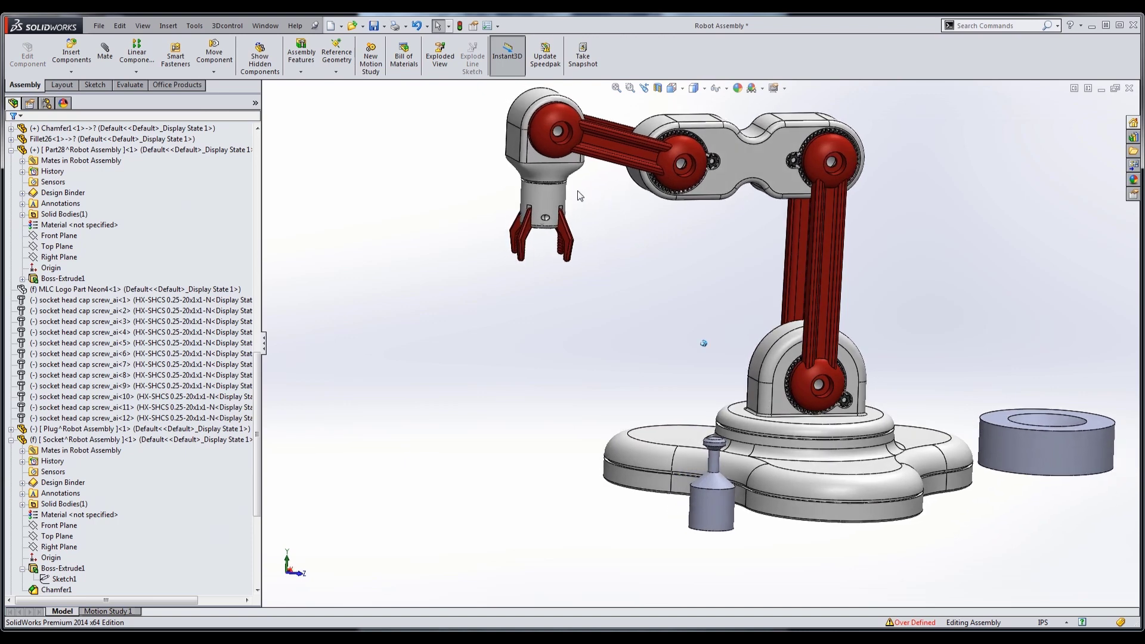
{"action": "mouse_move", "coordinate": [557, 206]}
{"action": "left_mouse_down"}
{"action": "mouse_move", "coordinate": [576, 252]}
{"action": "mouse_move", "coordinate": [690, 358]}
{"action": "left_mouse_up"}
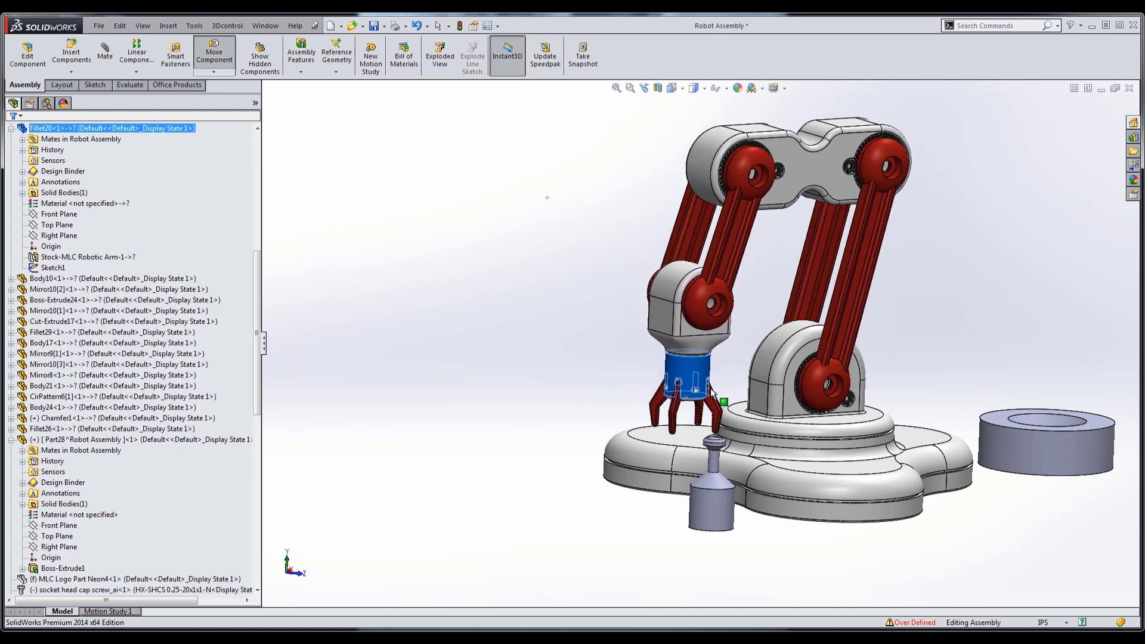
{"action": "mouse_move", "coordinate": [690, 358]}
{"action": "left_mouse_down"}
{"action": "mouse_move", "coordinate": [621, 313]}
{"action": "mouse_move", "coordinate": [536, 352]}
{"action": "left_mouse_up"}
{"action": "left_click", "coordinate": [536, 352]}
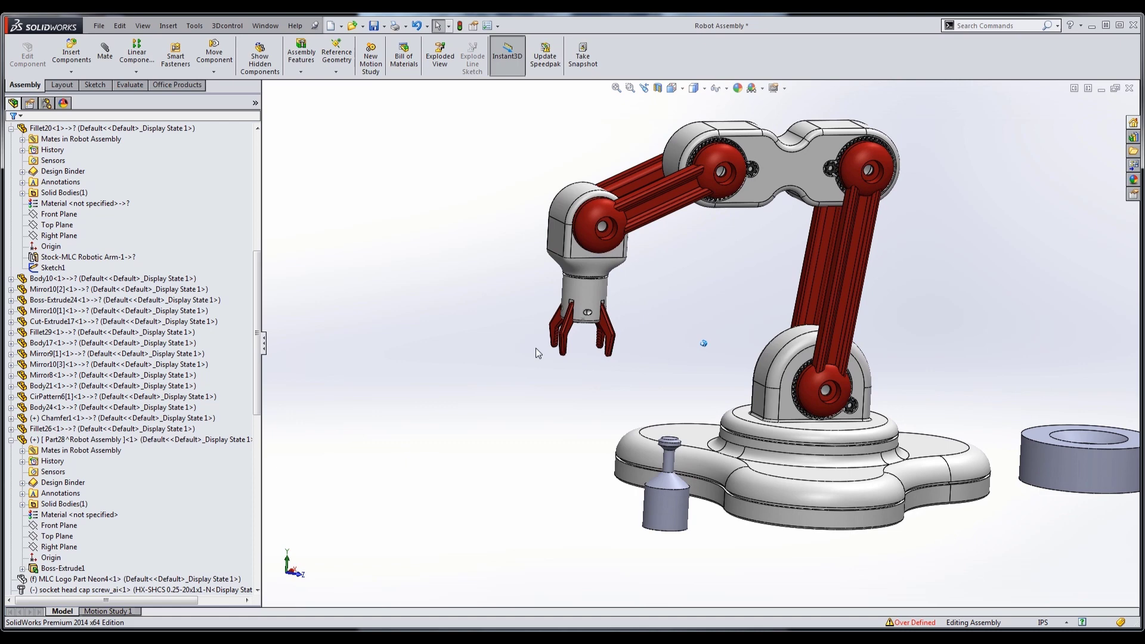
{"action": "left_click", "coordinate": [11, 128]}
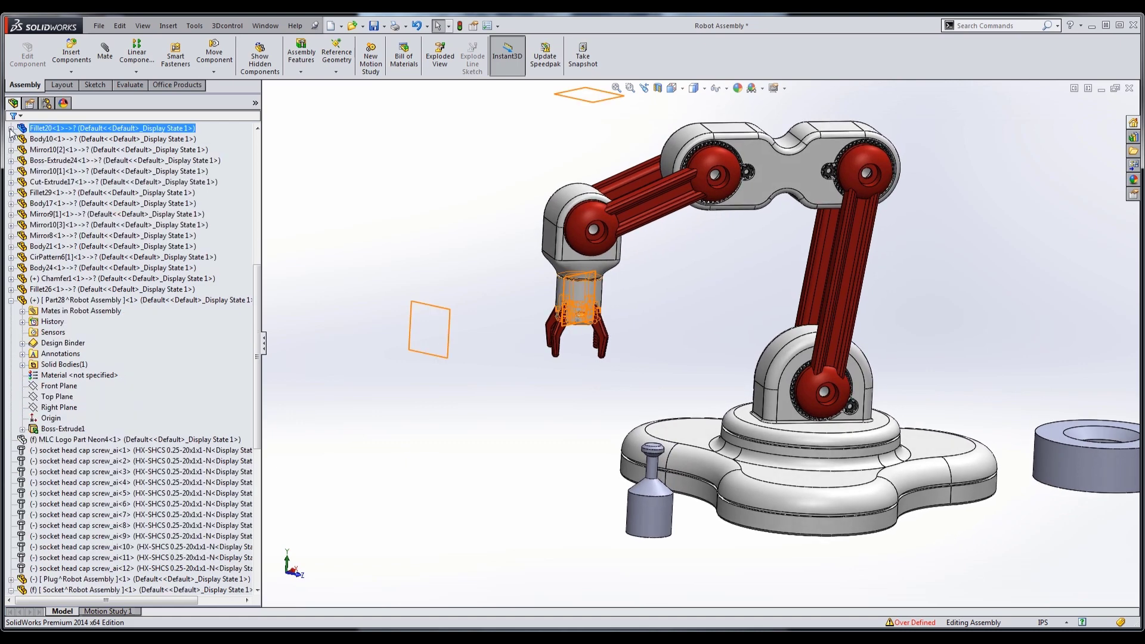
{"action": "left_click", "coordinate": [10, 300]}
{"action": "left_click", "coordinate": [11, 461]}
{"action": "left_click", "coordinate": [11, 440]}
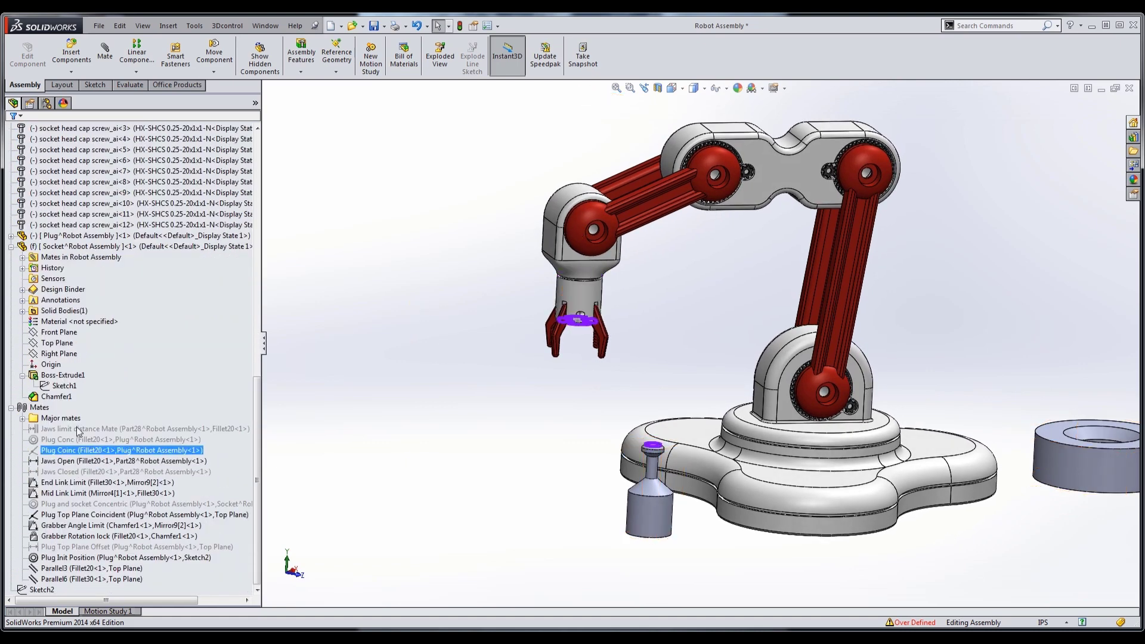
{"action": "left_click", "coordinate": [11, 246]}
{"action": "left_click", "coordinate": [94, 387]}
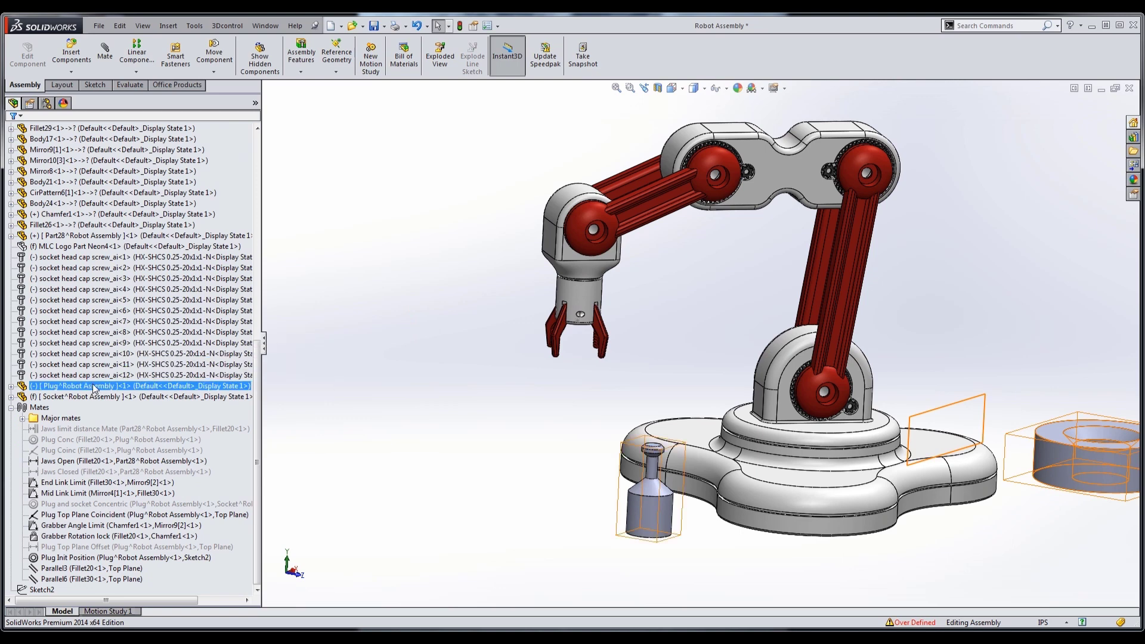
{"action": "left_click", "coordinate": [132, 440]}
{"action": "left_click", "coordinate": [69, 503]}
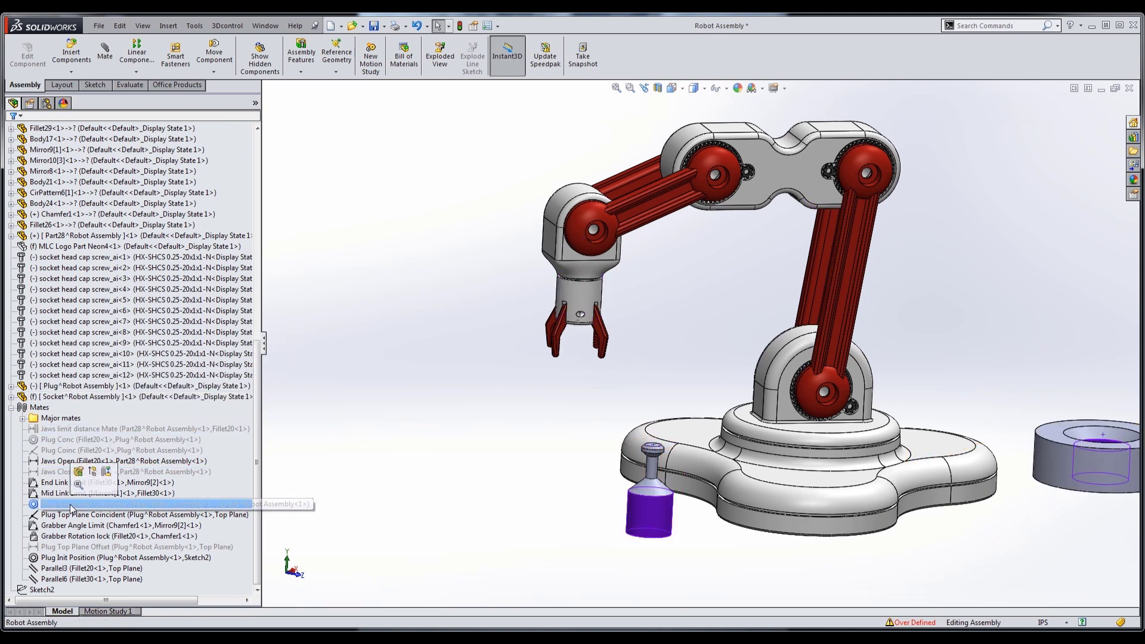
{"action": "scroll", "coordinate": [591, 507], "scroll_direction": "up", "scroll_amount": 3}
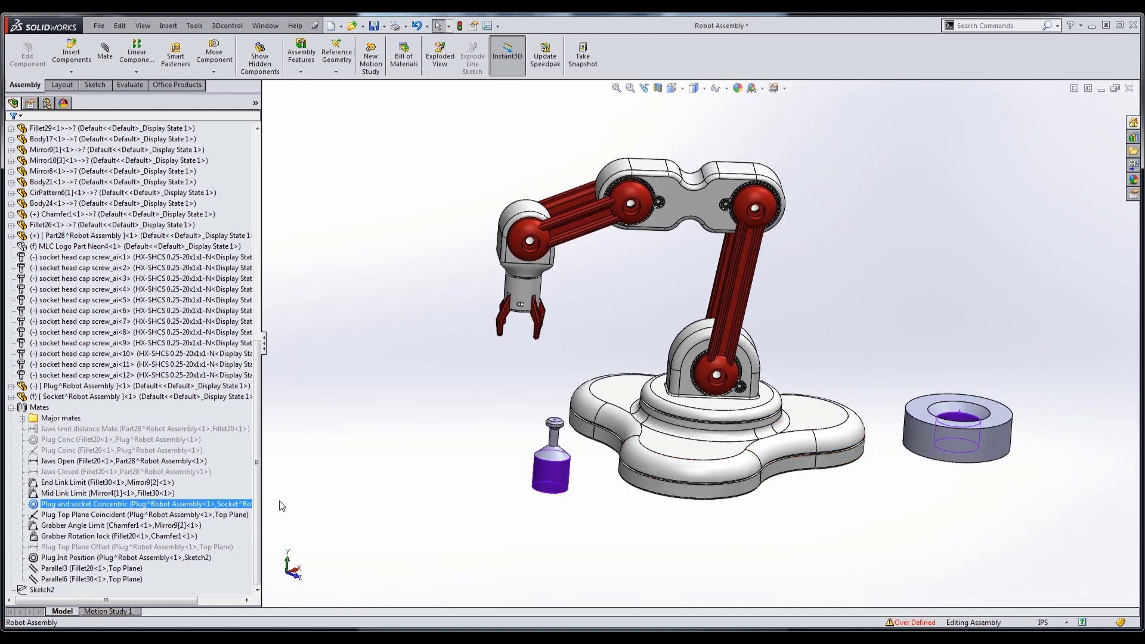
{"action": "left_click", "coordinate": [87, 515]}
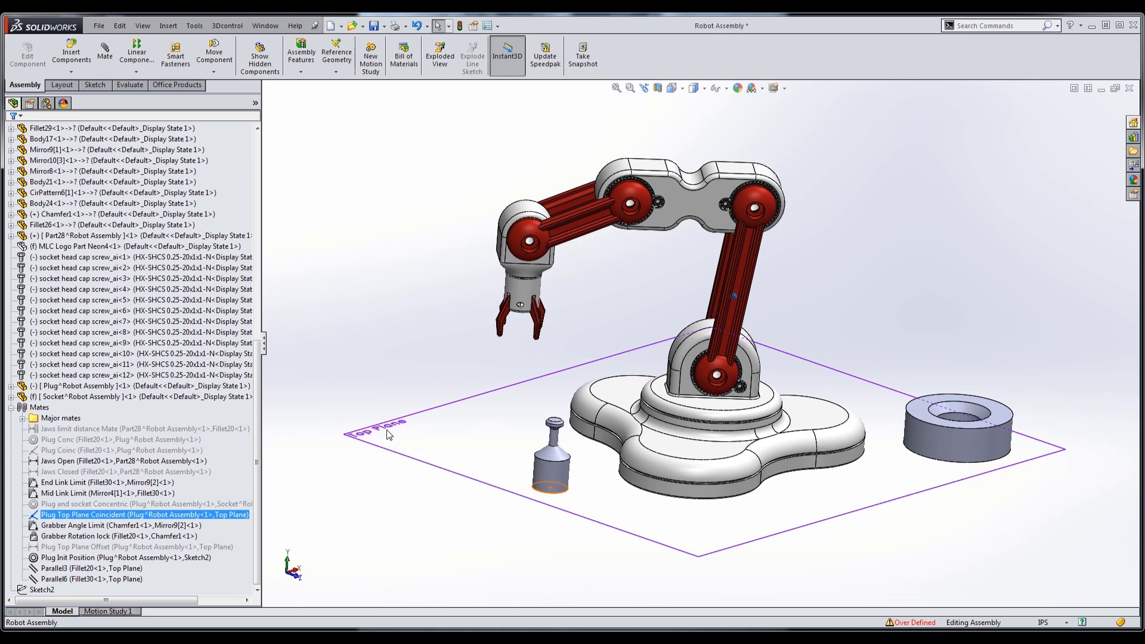
{"action": "left_click", "coordinate": [77, 547]}
{"action": "double_click", "coordinate": [78, 549]}
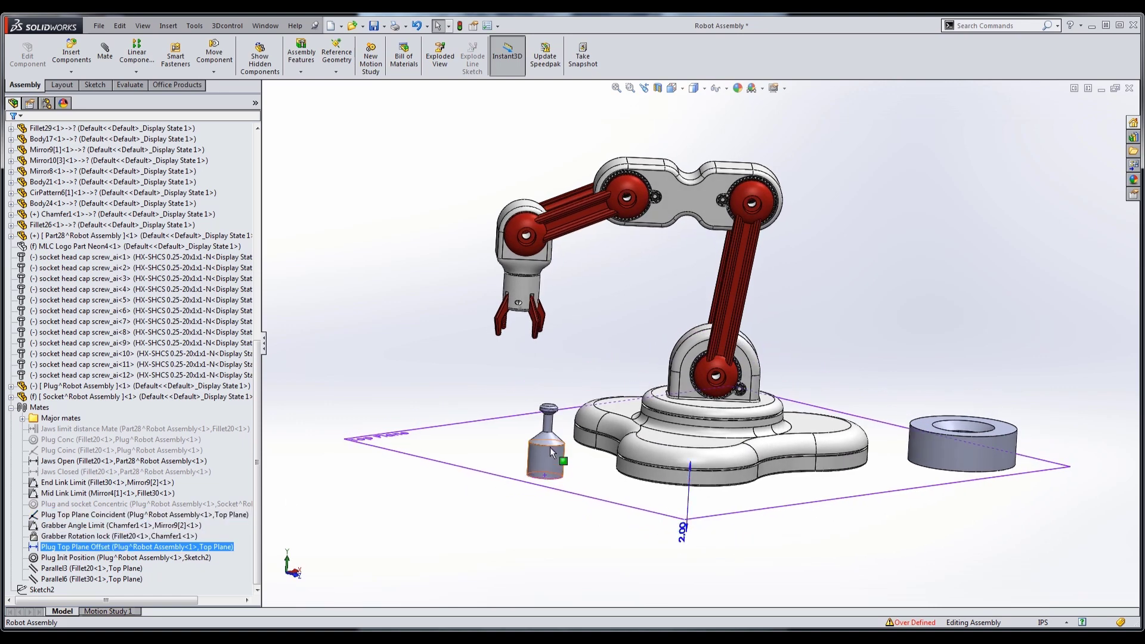
{"action": "left_click", "coordinate": [74, 557]}
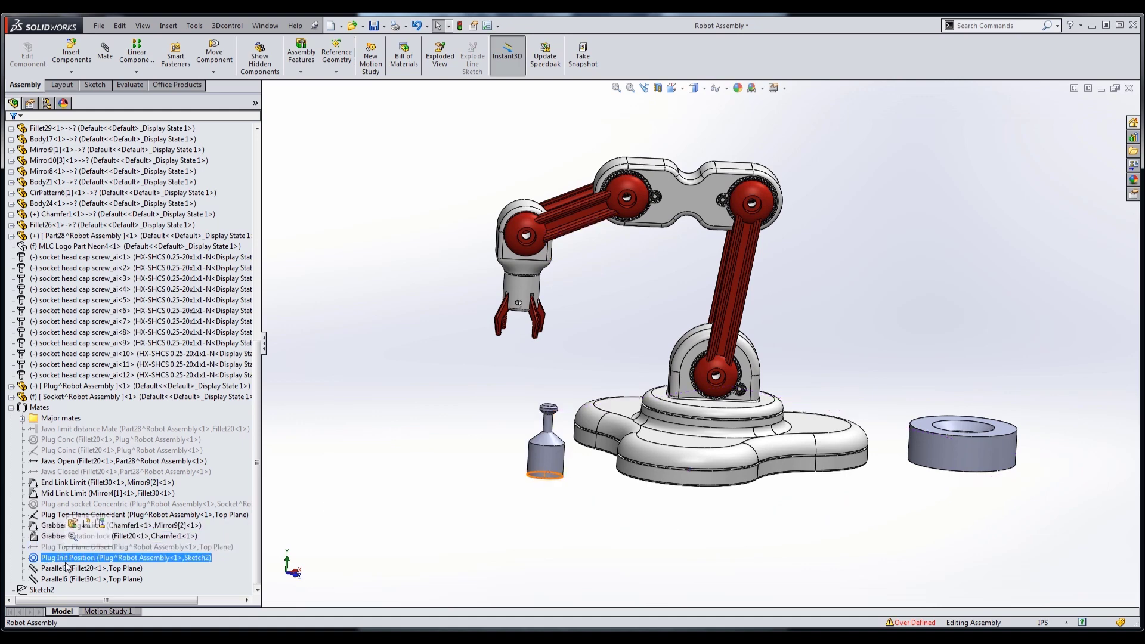
{"action": "left_click", "coordinate": [40, 590]}
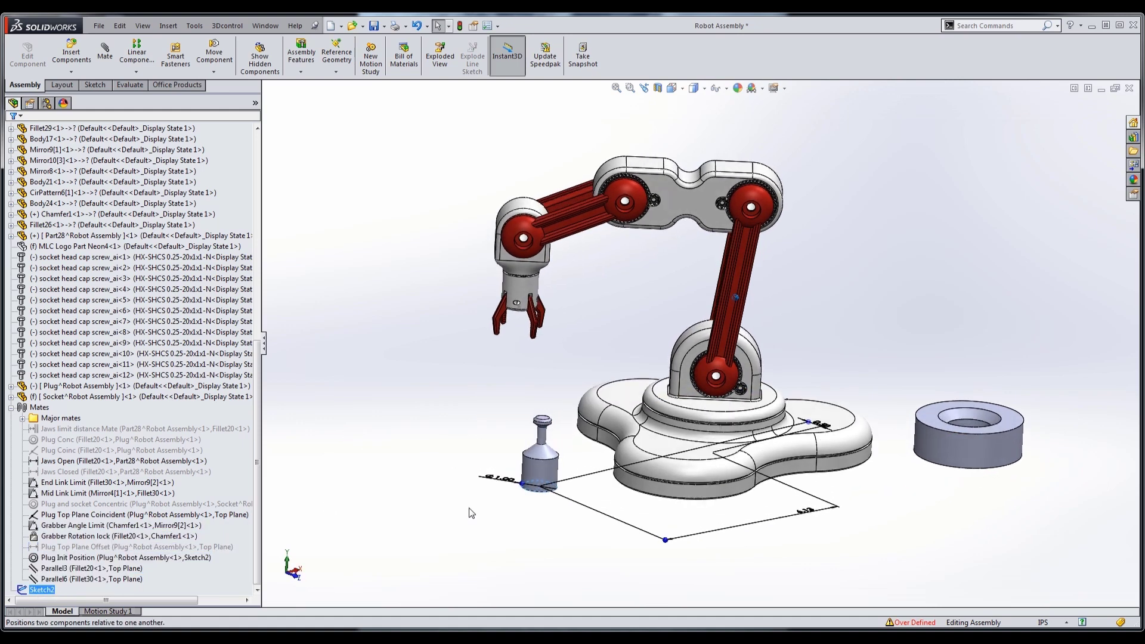
{"action": "left_click", "coordinate": [471, 545]}
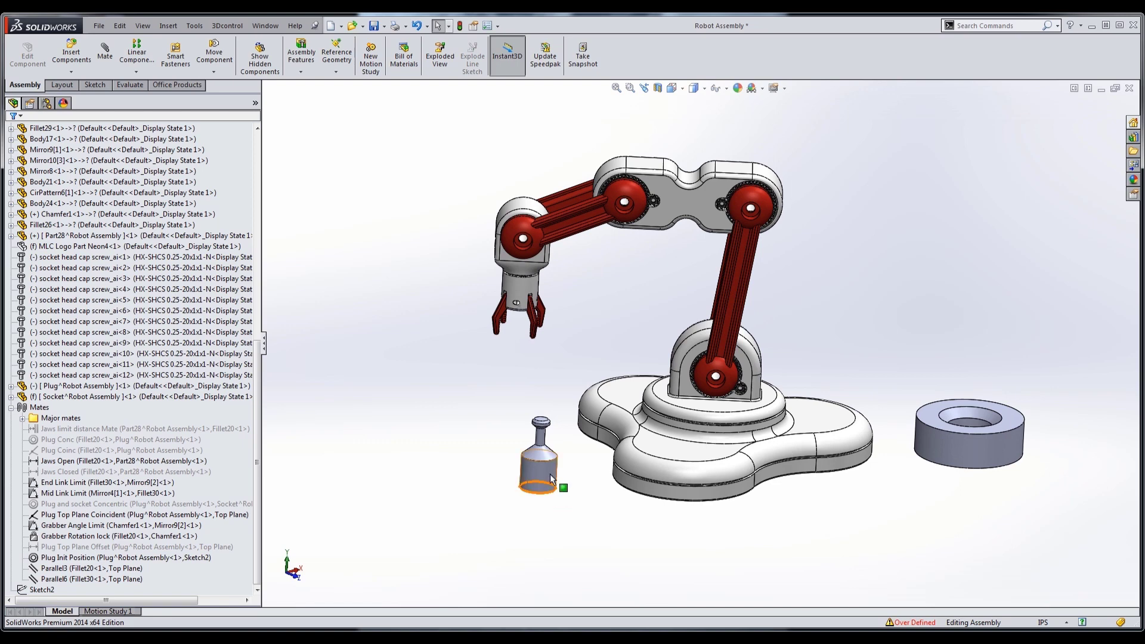
{"action": "left_click", "coordinate": [58, 582]}
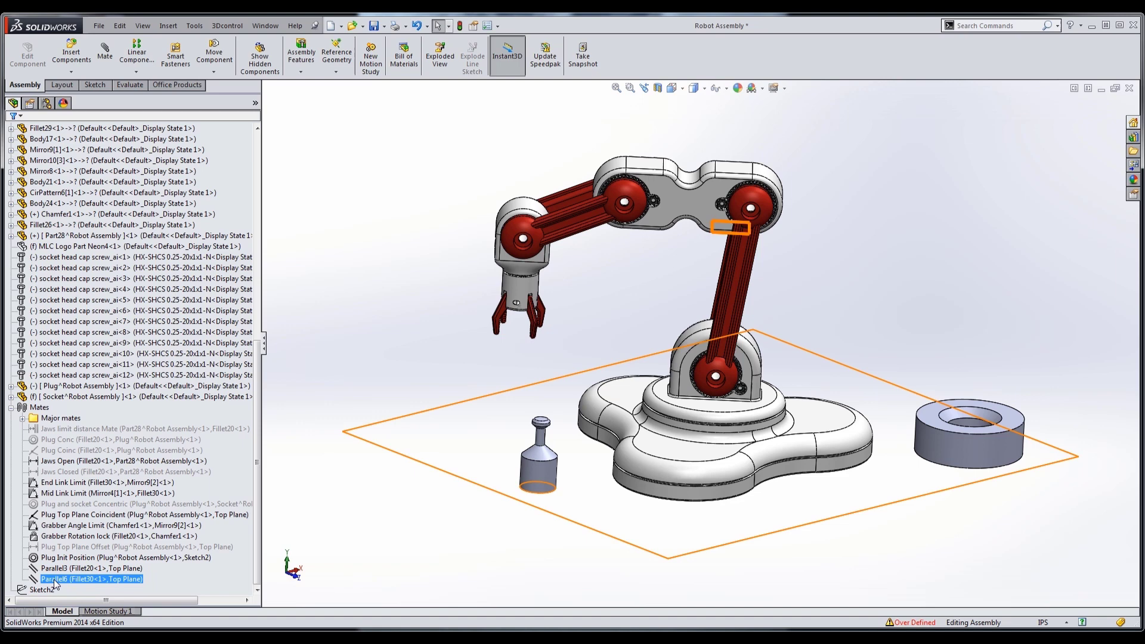
{"action": "left_click", "coordinate": [449, 464]}
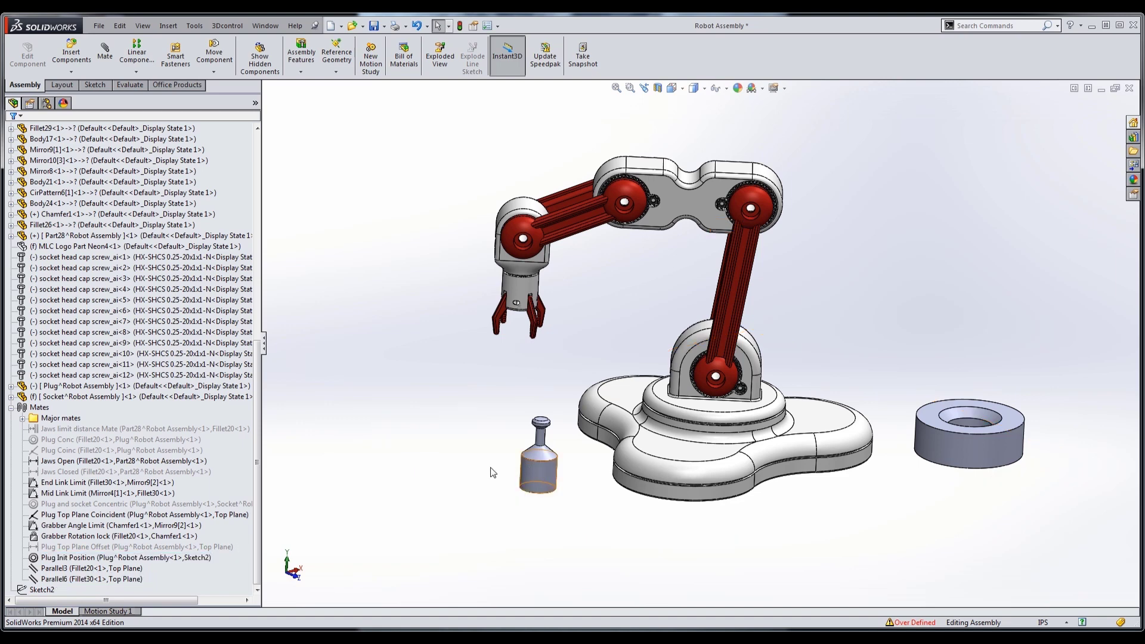
{"action": "left_click", "coordinate": [84, 570]}
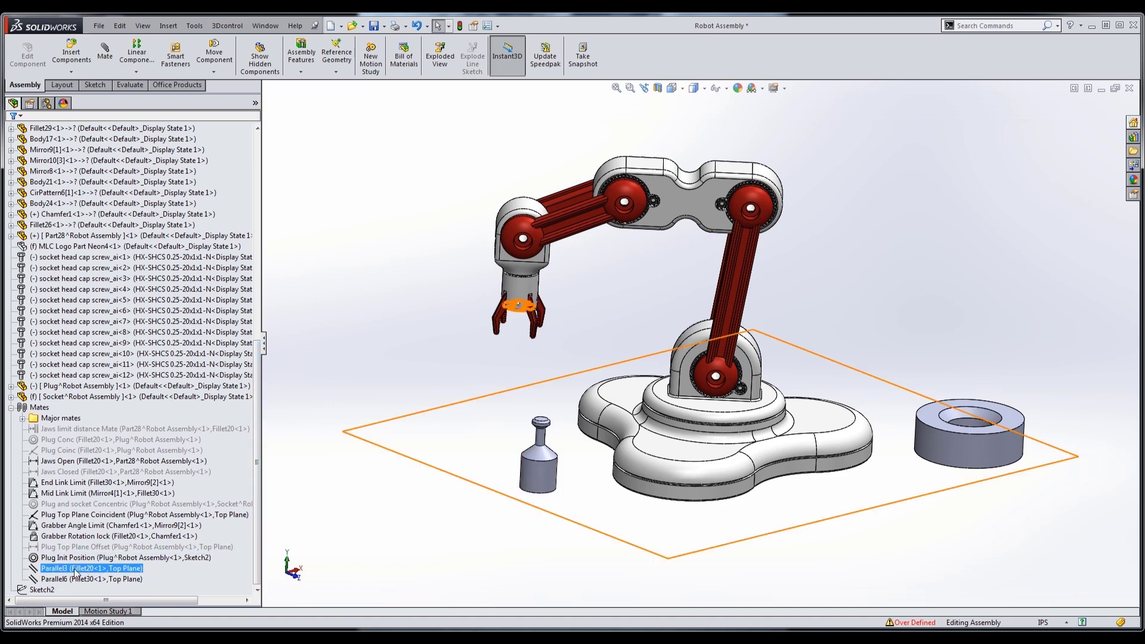
{"action": "left_click", "coordinate": [279, 431]}
{"action": "left_click", "coordinate": [84, 568]}
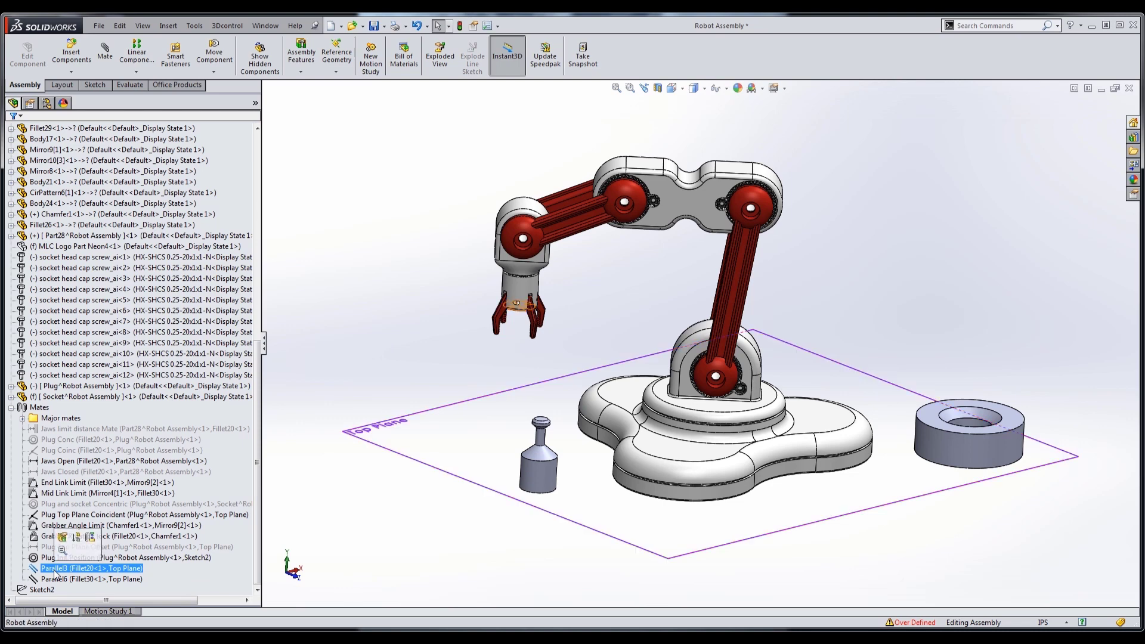
{"action": "left_click", "coordinate": [68, 580]}
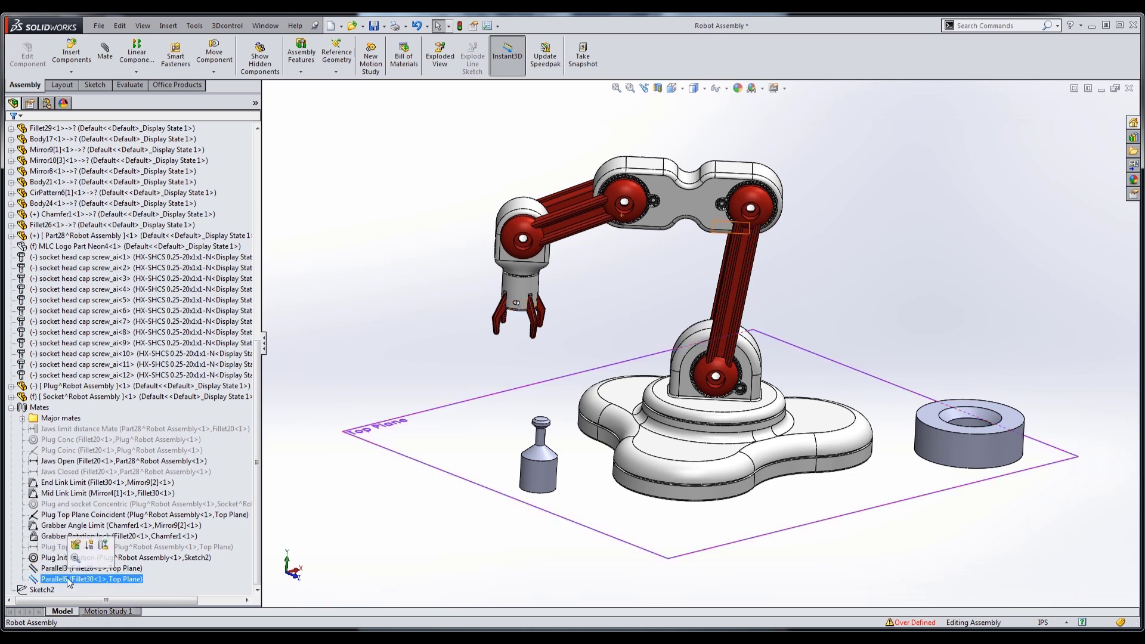
{"action": "left_click", "coordinate": [84, 569]}
{"action": "mouse_move", "coordinate": [525, 382]}
{"action": "middle_mouse_down"}
{"action": "mouse_move", "coordinate": [525, 323]}
{"action": "mouse_move", "coordinate": [557, 447]}
{"action": "middle_mouse_up"}
{"action": "left_click", "coordinate": [47, 579]}
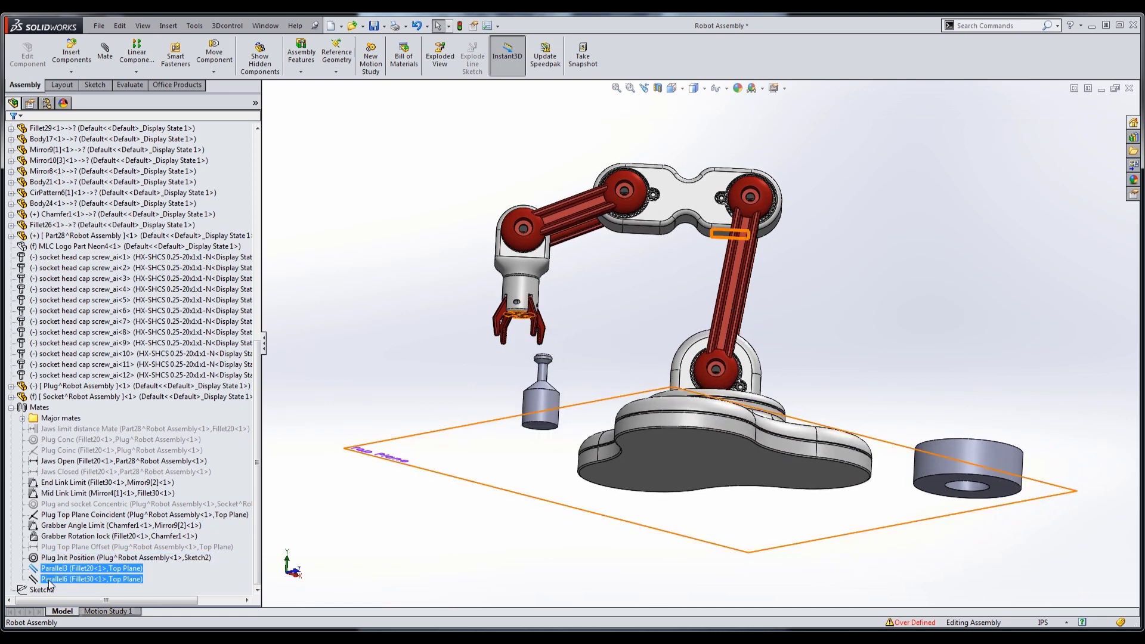
{"action": "mouse_move", "coordinate": [521, 293]}
{"action": "middle_mouse_down"}
{"action": "mouse_move", "coordinate": [699, 230]}
{"action": "mouse_move", "coordinate": [650, 330]}
{"action": "middle_mouse_up"}
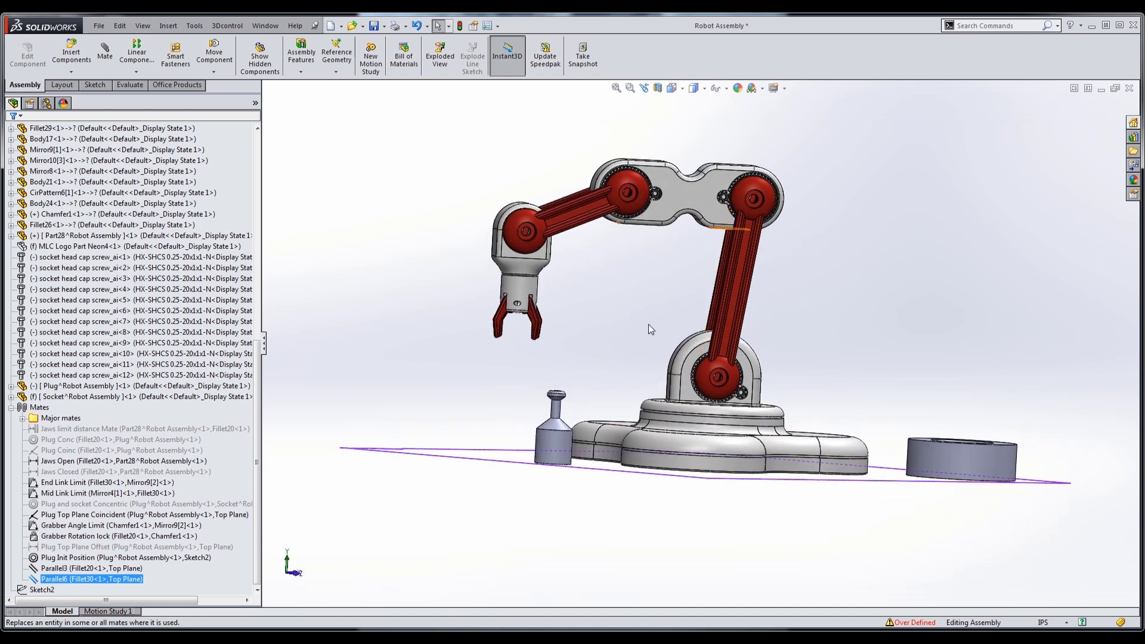
Zoom into the base gear and rotate the lower arm link to turn the gear train
{"action": "middle_click_drag", "start_coordinate": [650, 329], "coordinate": [739, 223]}
{"action": "left_click", "coordinate": [739, 225]}
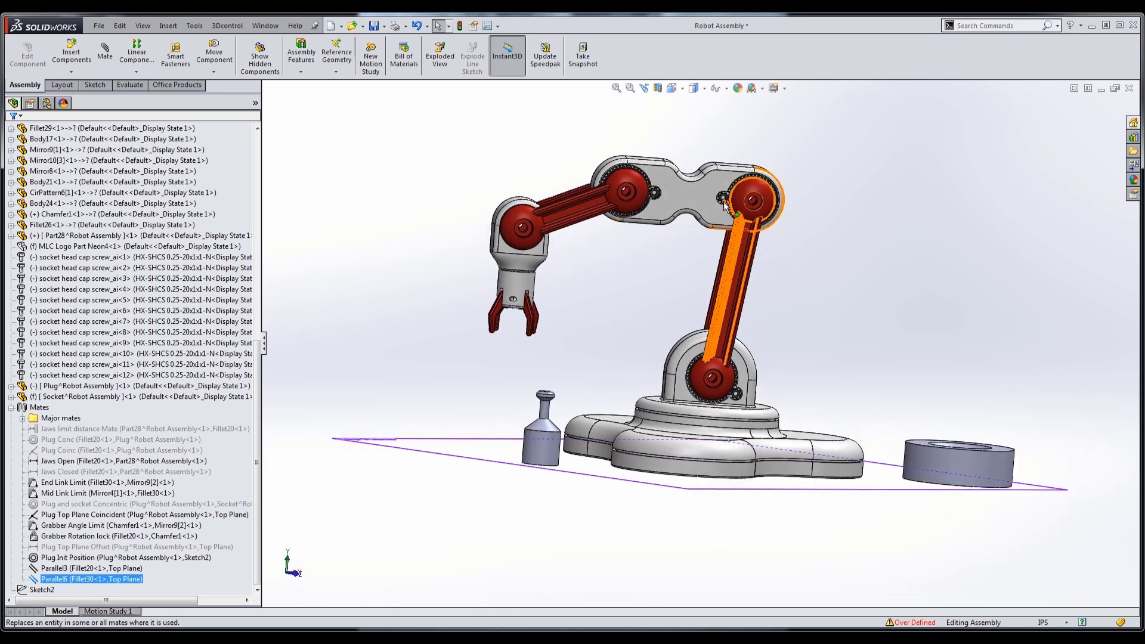
{"action": "left_click", "coordinate": [784, 258]}
{"action": "scroll", "coordinate": [743, 387], "scroll_direction": "down", "scroll_amount": 3}
{"action": "scroll", "coordinate": [745, 382], "scroll_direction": "down", "scroll_amount": 3}
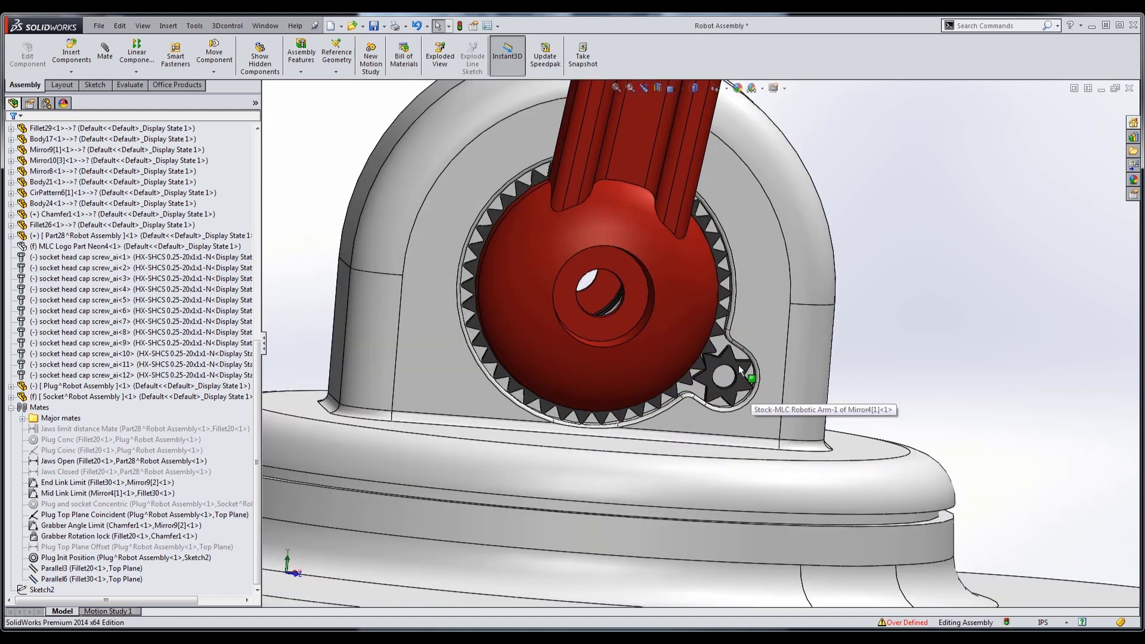
{"action": "scroll", "coordinate": [750, 365], "scroll_direction": "down", "scroll_amount": 2}
{"action": "left_click_drag", "start_coordinate": [751, 356], "coordinate": [730, 343]}
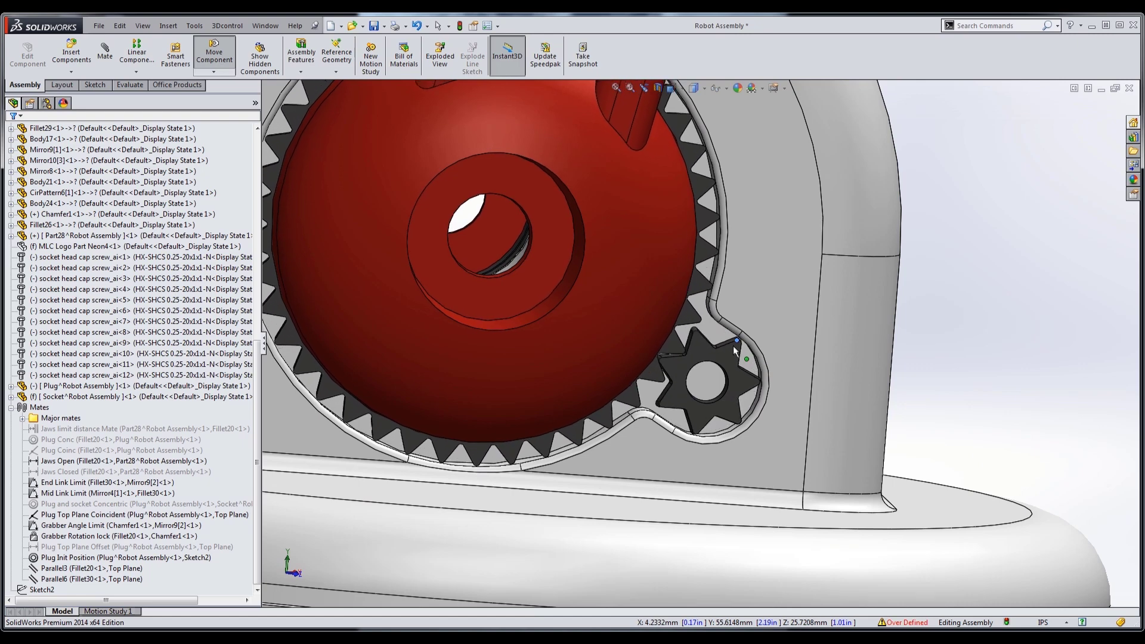
{"action": "left_click_drag", "start_coordinate": [731, 343], "coordinate": [733, 346]}
Zoom back out, clear the selection and tilt the view with the arrow keys
{"action": "scroll", "coordinate": [616, 281], "scroll_direction": "up", "scroll_amount": 3}
{"action": "scroll", "coordinate": [632, 304], "scroll_direction": "up", "scroll_amount": 3}
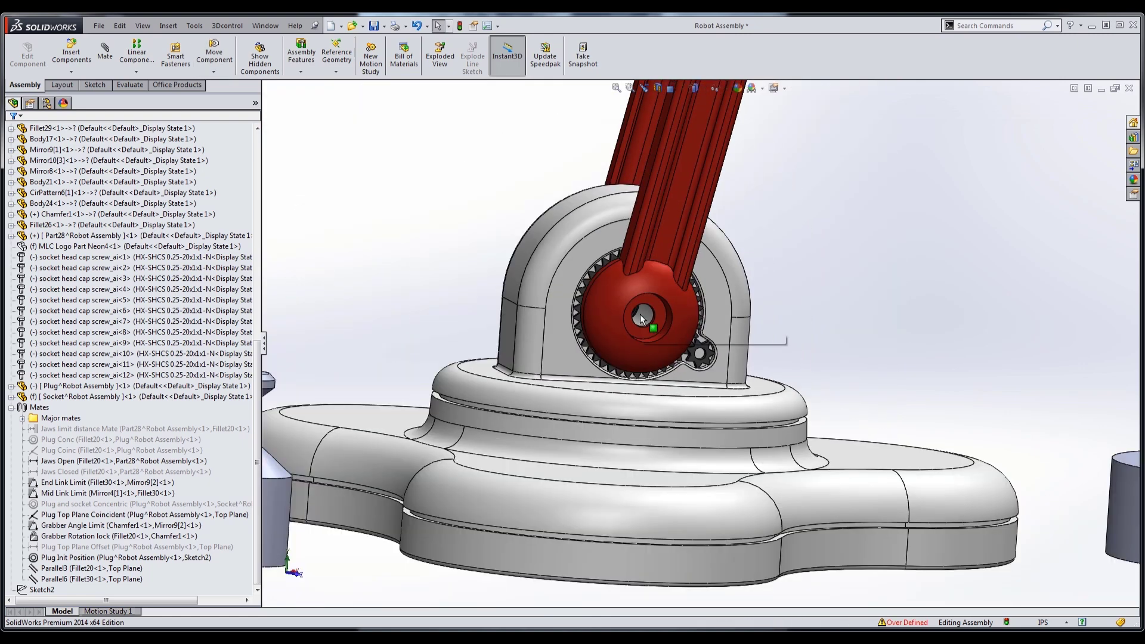
{"action": "scroll", "coordinate": [642, 317], "scroll_direction": "down", "scroll_amount": 1}
{"action": "scroll", "coordinate": [643, 317], "scroll_direction": "up", "scroll_amount": 4}
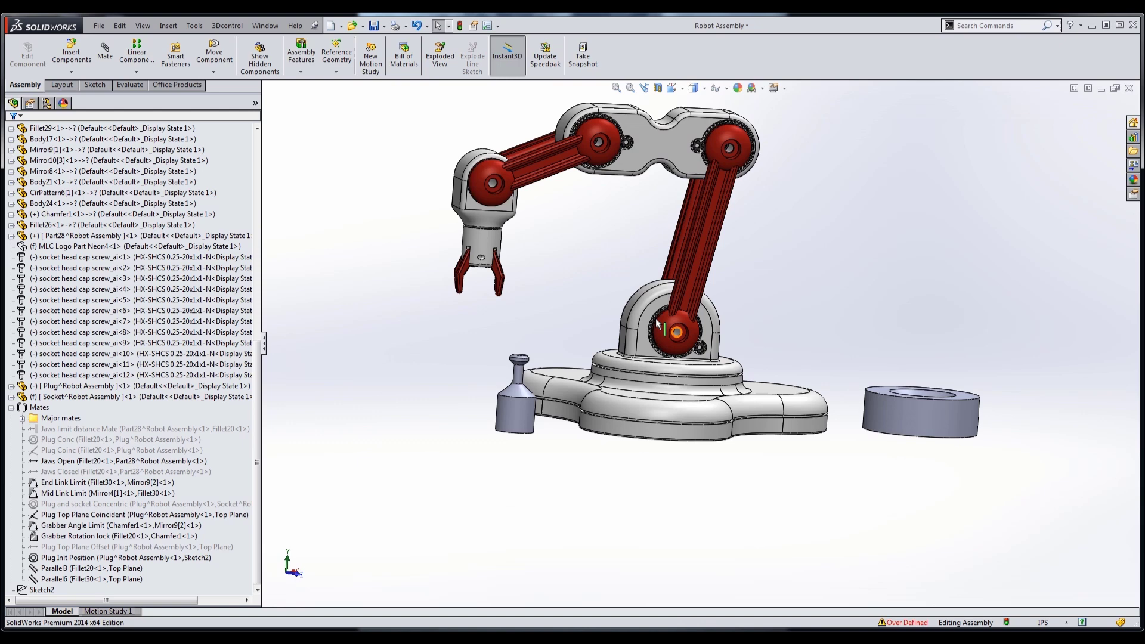
{"action": "scroll", "coordinate": [656, 318], "scroll_direction": "up", "scroll_amount": 1}
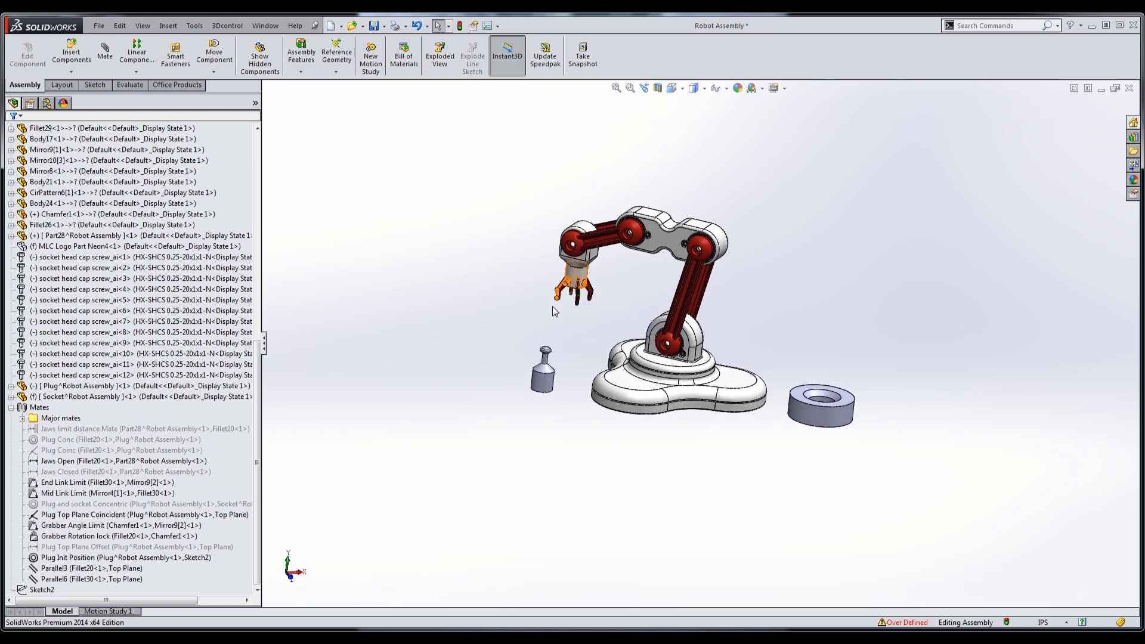
{"action": "left_click", "coordinate": [571, 337]}
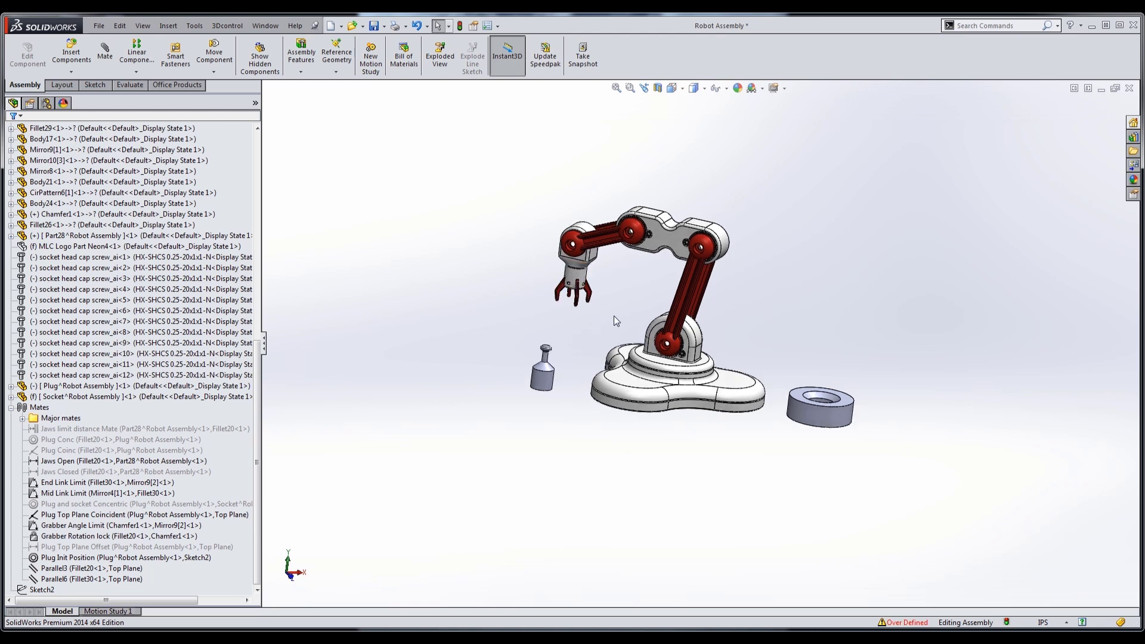
{"action": "key", "text": "Down"}
{"action": "key", "text": "Down"}
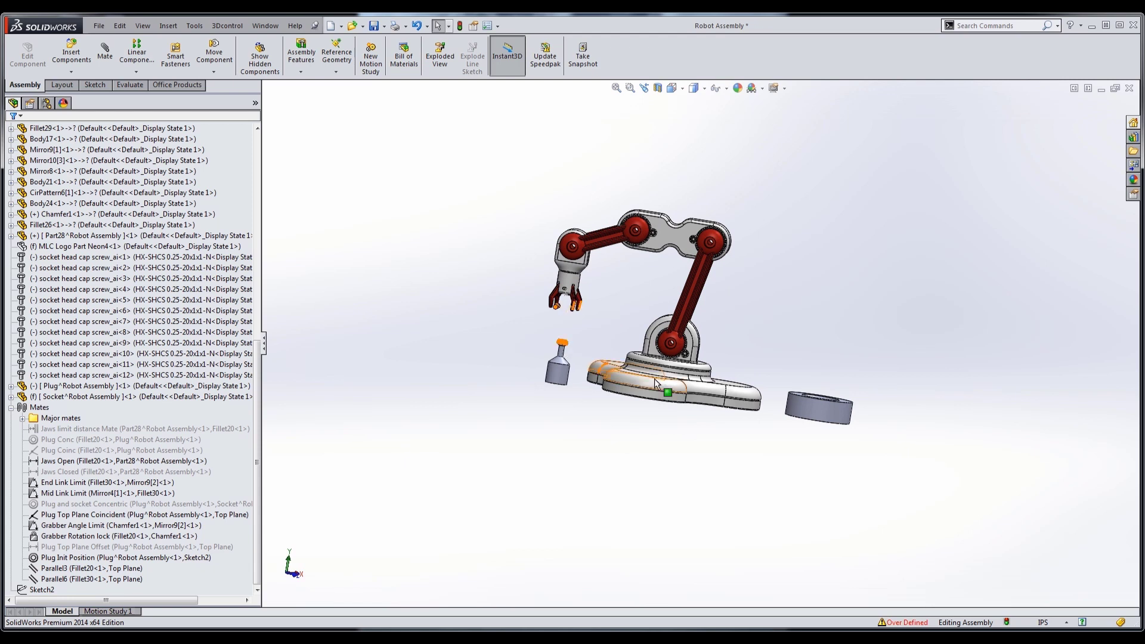
{"action": "key", "text": "Up"}
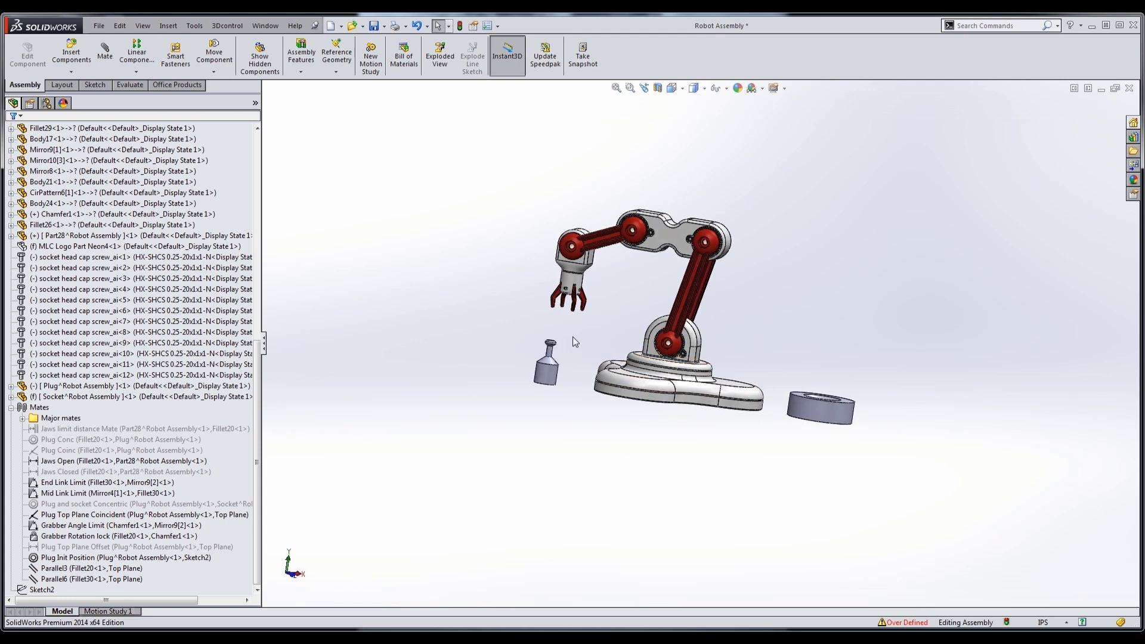
{"action": "key", "text": "Up"}
{"action": "key", "text": "Up"}
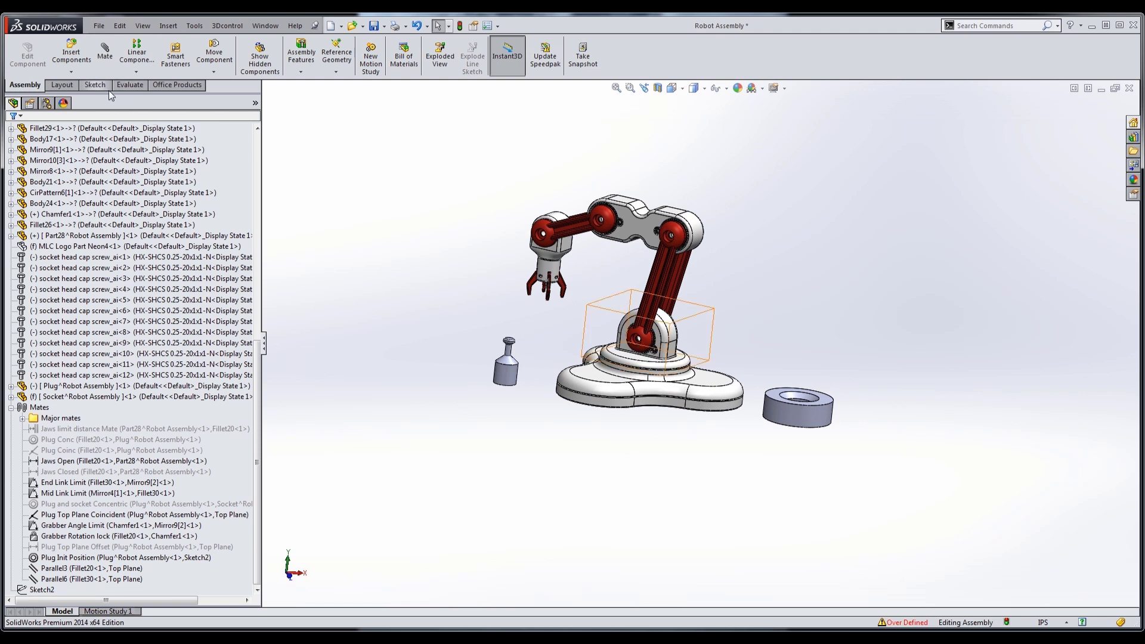
Start a new 3D sketch from the Sketch tools
{"action": "left_click", "coordinate": [95, 84]}
{"action": "left_click", "coordinate": [19, 71]}
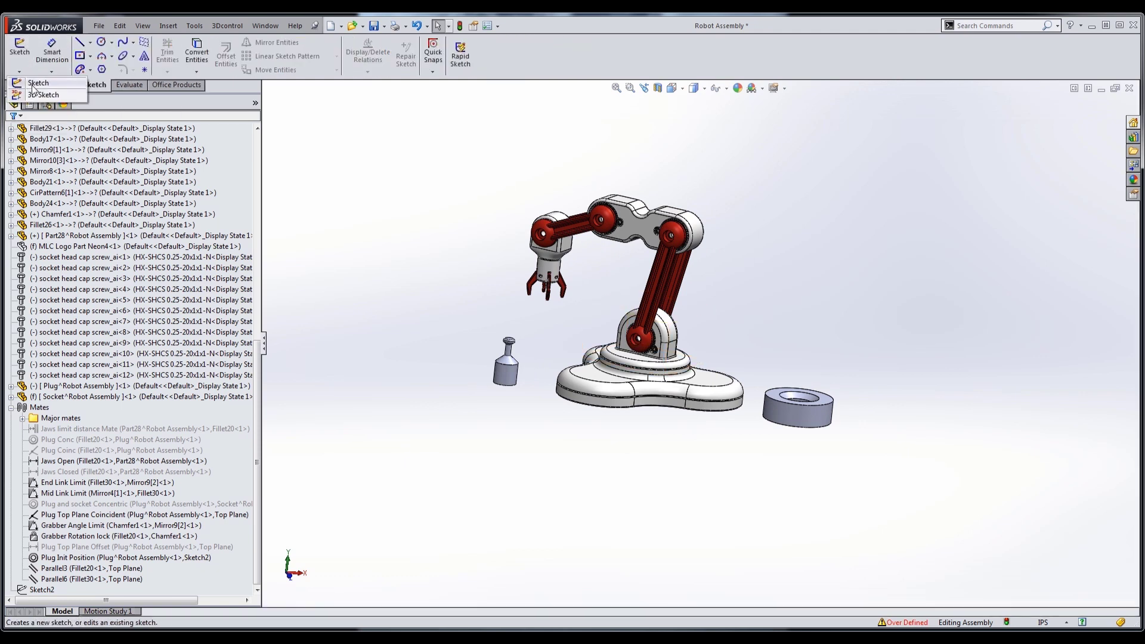
{"action": "left_click", "coordinate": [39, 94]}
{"action": "key", "text": "Left"}
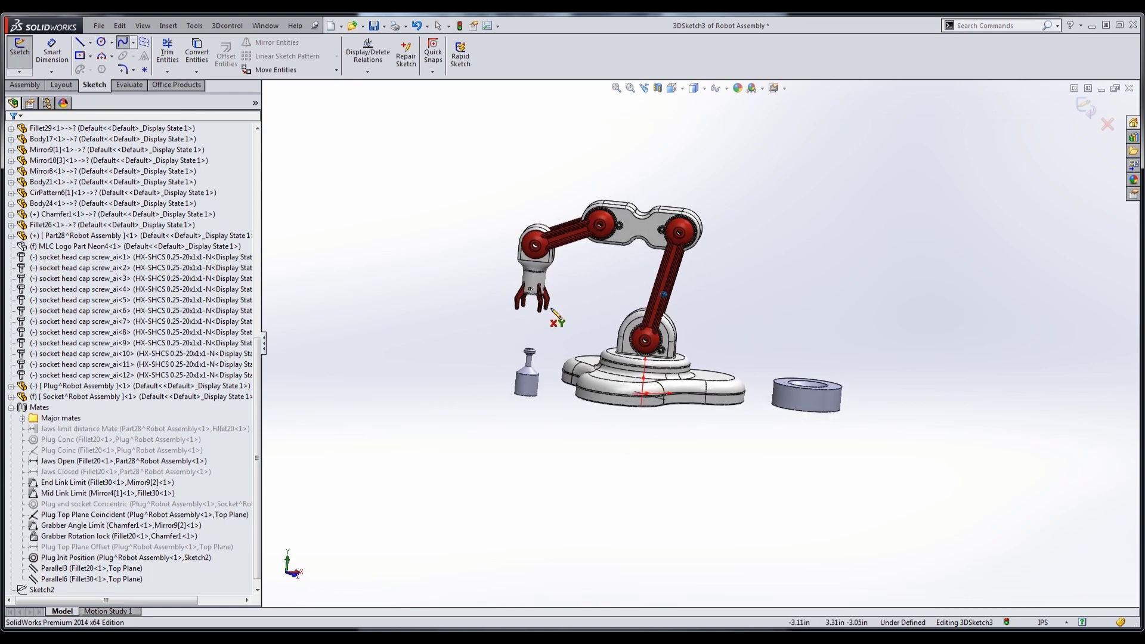
{"action": "scroll", "coordinate": [605, 340], "scroll_direction": "down", "scroll_amount": 3}
{"action": "scroll", "coordinate": [604, 333], "scroll_direction": "down", "scroll_amount": 3}
{"action": "scroll", "coordinate": [576, 289], "scroll_direction": "down", "scroll_amount": 2}
Draw a spline from the gripper through the plug top to a point near the socket
{"action": "left_click", "coordinate": [577, 286]}
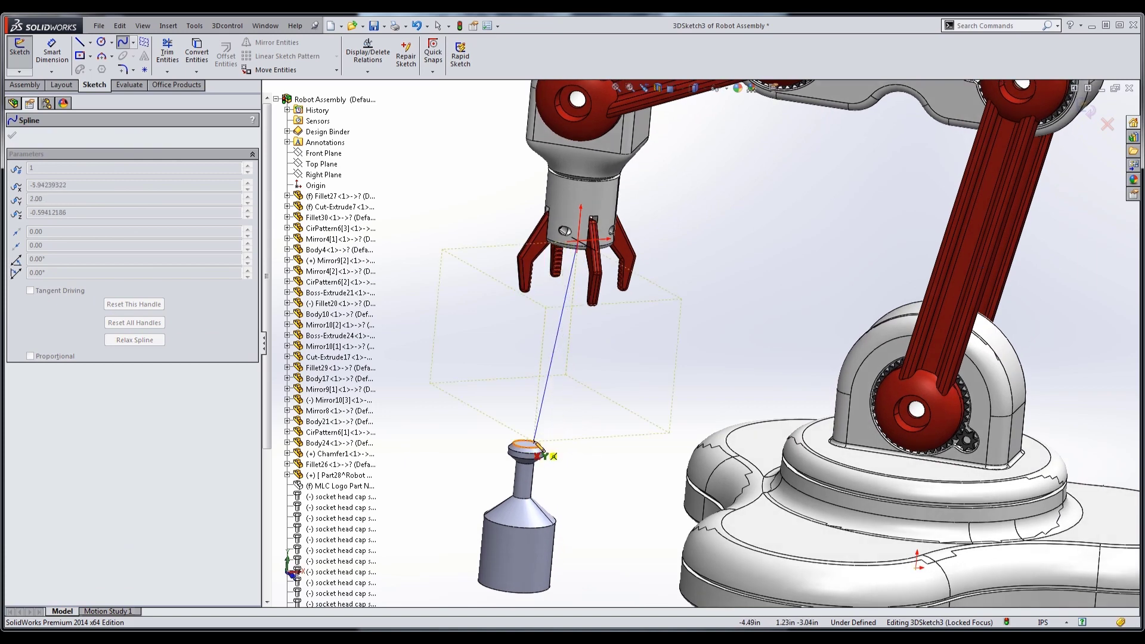
{"action": "left_click", "coordinate": [527, 444]}
{"action": "scroll", "coordinate": [588, 468], "scroll_direction": "up", "scroll_amount": 3}
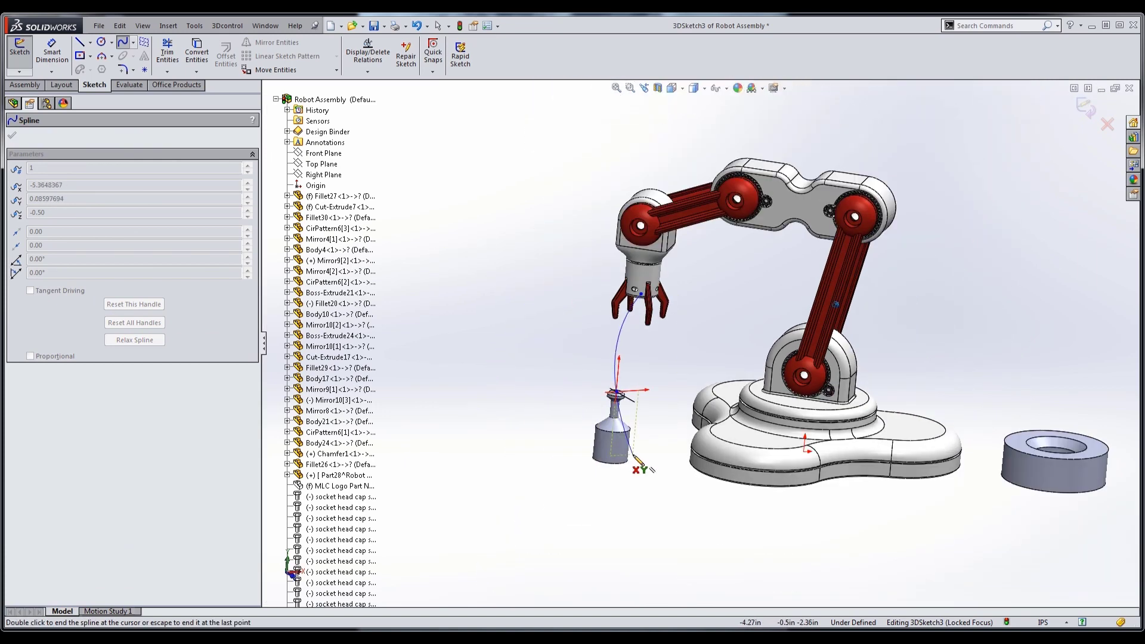
{"action": "scroll", "coordinate": [633, 462], "scroll_direction": "up", "scroll_amount": 2}
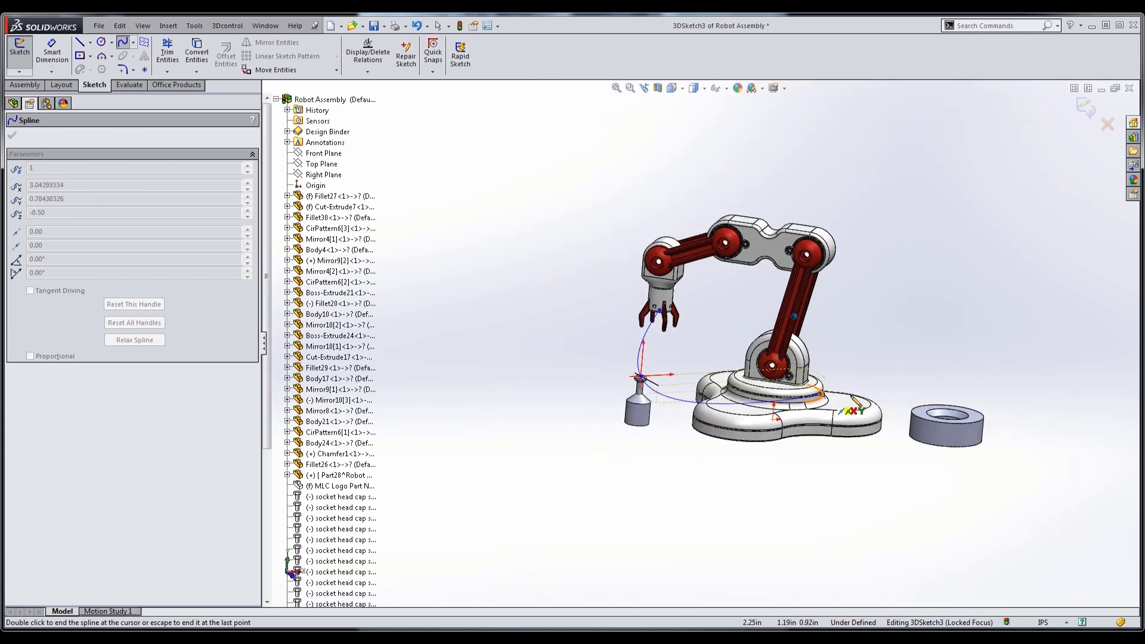
{"action": "double_click", "coordinate": [957, 375]}
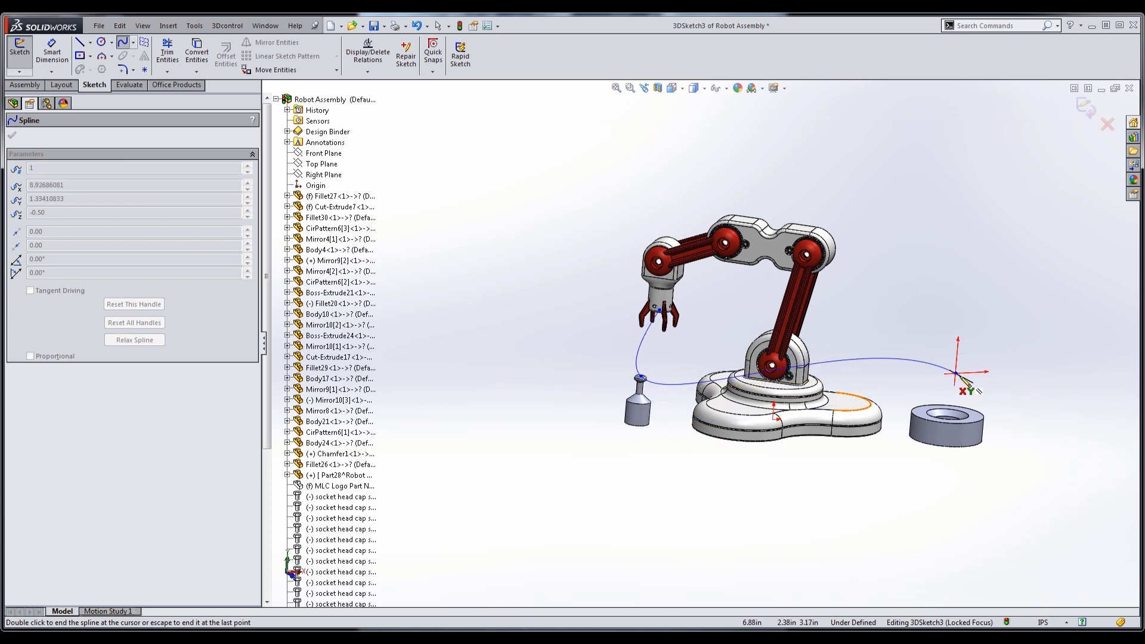
{"action": "key", "text": "Escape"}
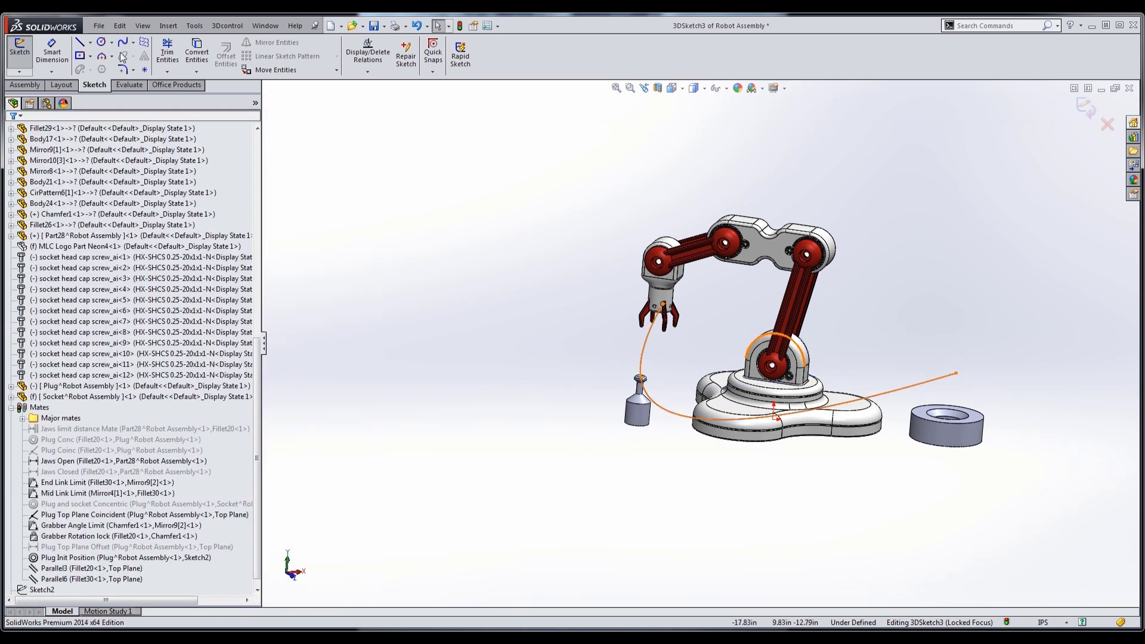
Draw a vertical construction line up from the socket's hole centre
{"action": "left_click", "coordinate": [80, 43]}
{"action": "left_click", "coordinate": [82, 262]}
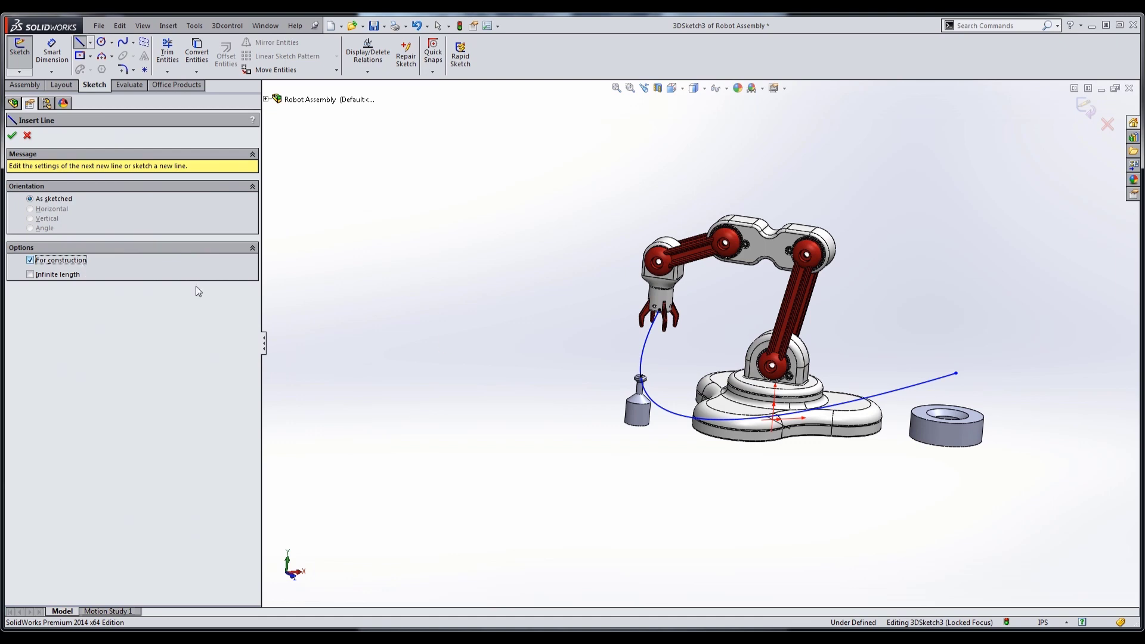
{"action": "scroll", "coordinate": [1004, 424], "scroll_direction": "down", "scroll_amount": 3}
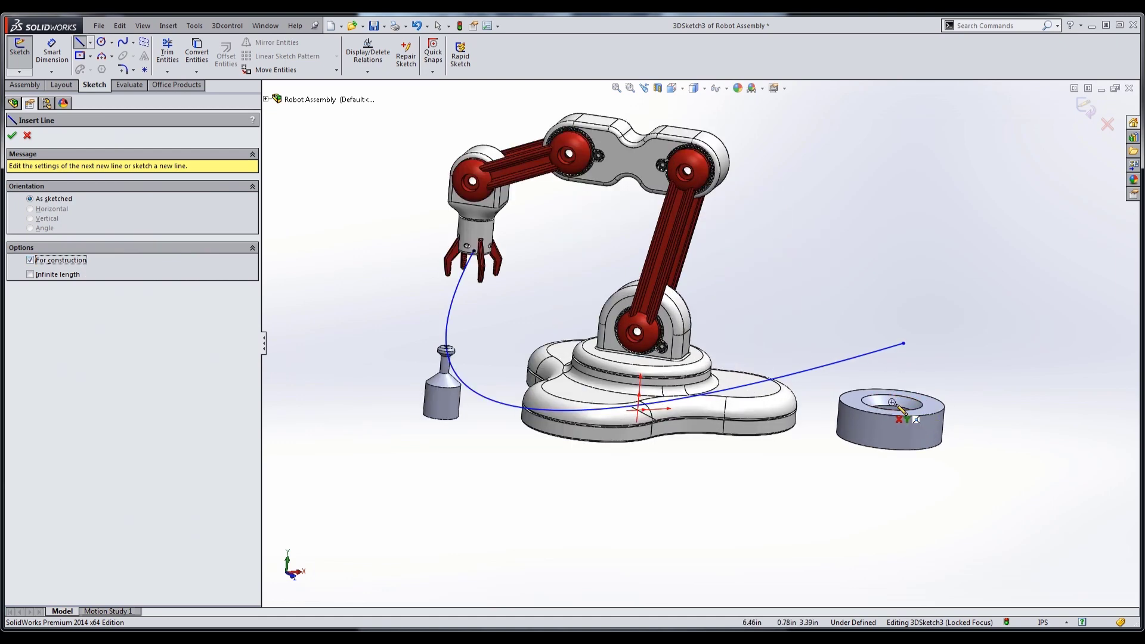
{"action": "left_click", "coordinate": [893, 402]}
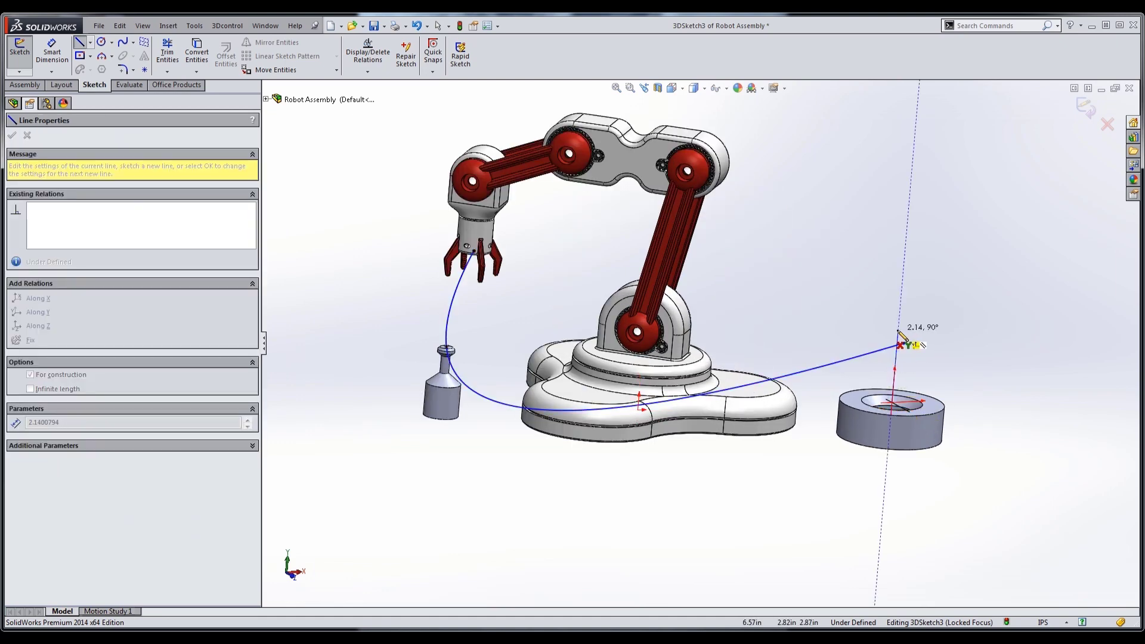
{"action": "left_click", "coordinate": [899, 330]}
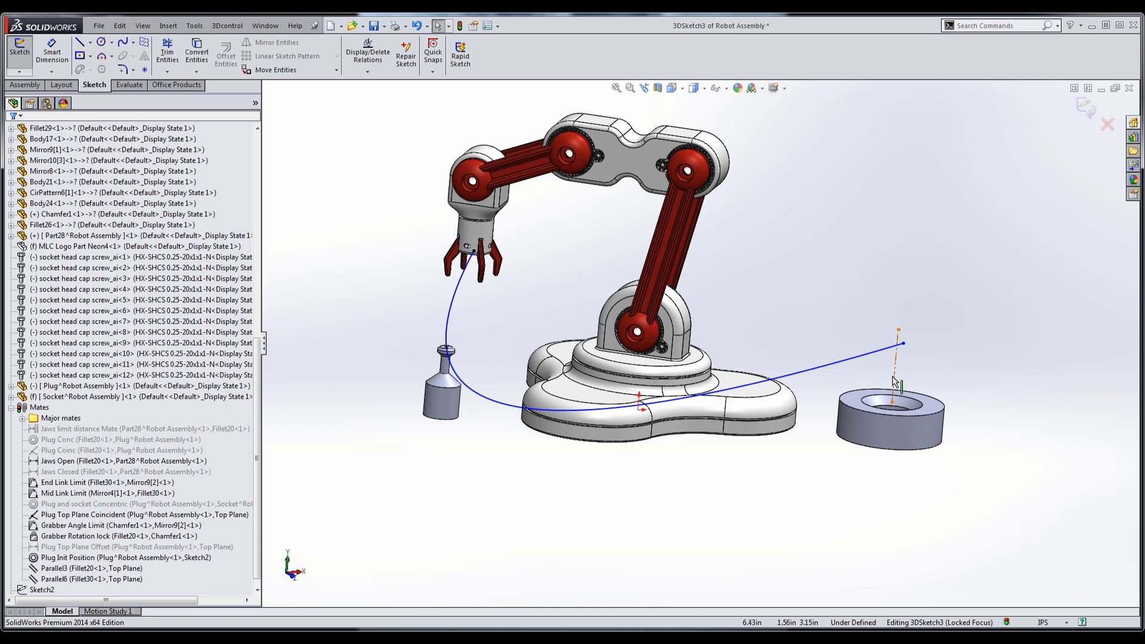
Dimension the vertical construction line to a length of 2.00 in
{"action": "right_click", "coordinate": [895, 381]}
{"action": "left_click", "coordinate": [930, 393]}
{"action": "left_click", "coordinate": [896, 370]}
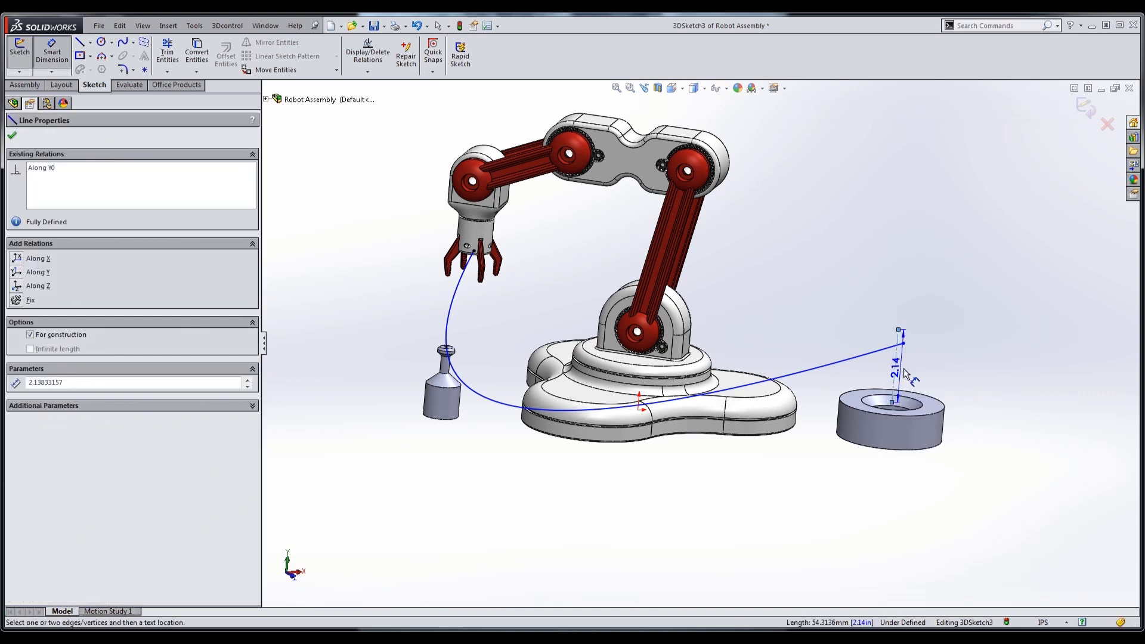
{"action": "type", "text": "2.00in"}
{"action": "key", "text": "Return"}
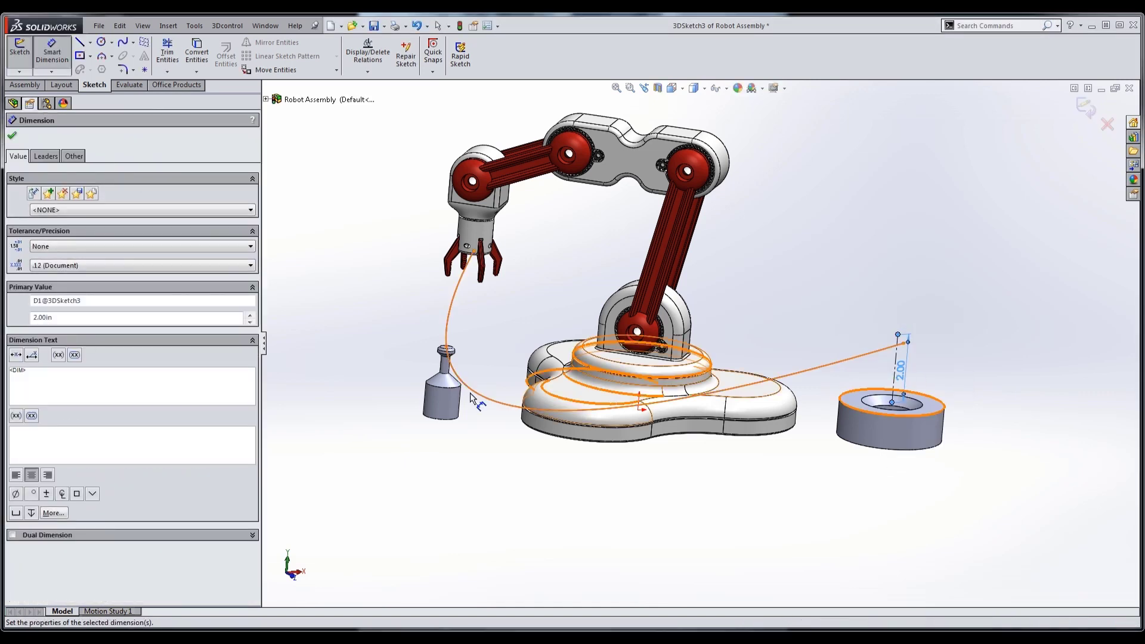
Merge the spline's end point onto the top point of the construction line
{"action": "key", "text": "Escape"}
{"action": "scroll", "coordinate": [882, 340], "scroll_direction": "down", "scroll_amount": 3}
{"action": "left_click", "coordinate": [883, 338]}
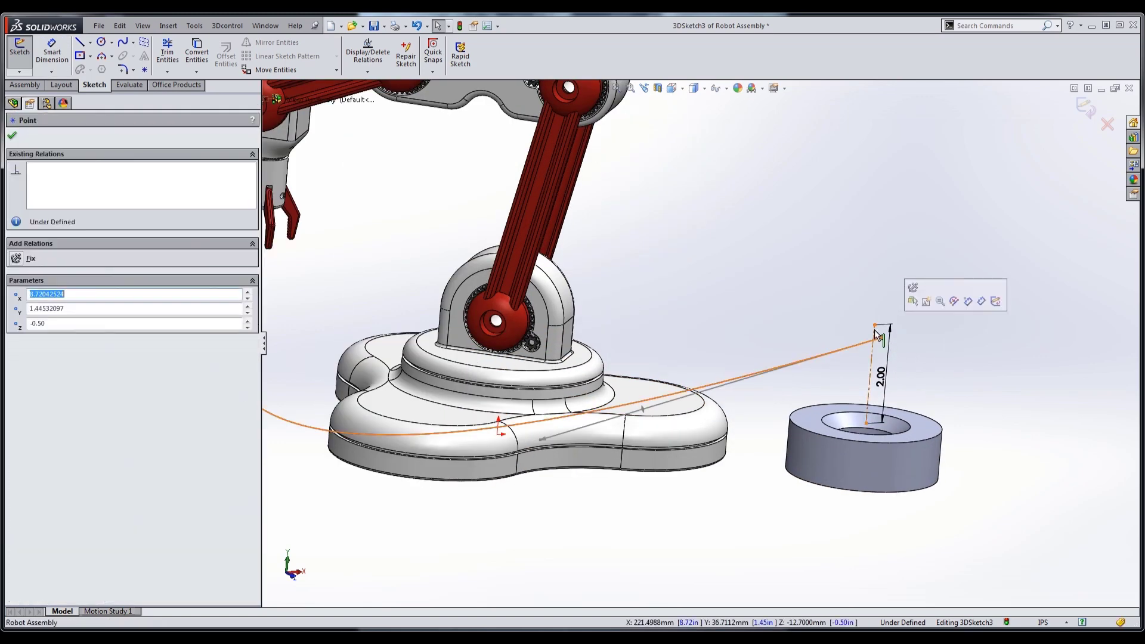
{"action": "left_click", "coordinate": [967, 280]}
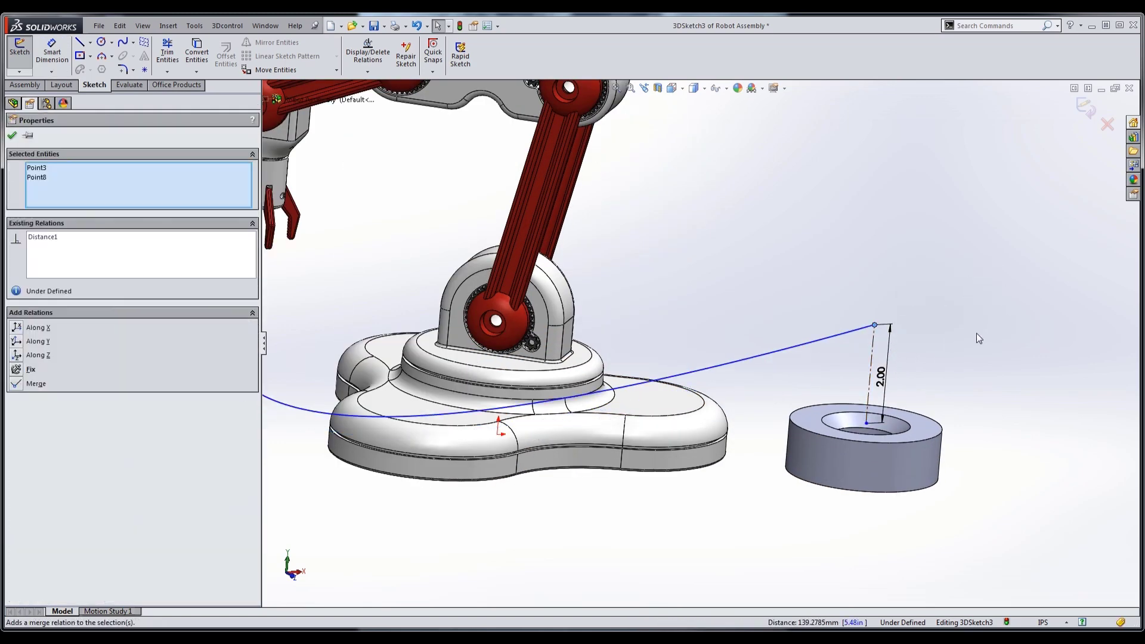
Fit the assembly in the front view and drag the robot arm to a new pose
{"action": "key", "text": "f"}
{"action": "key", "text": "ctrl+1"}
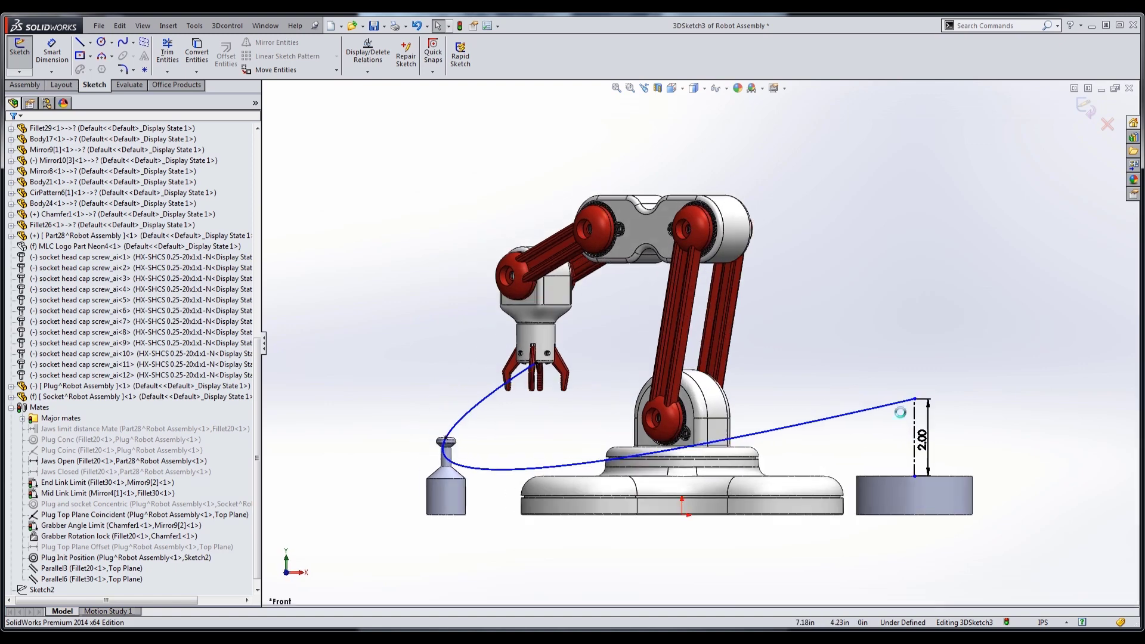
{"action": "key", "text": "z"}
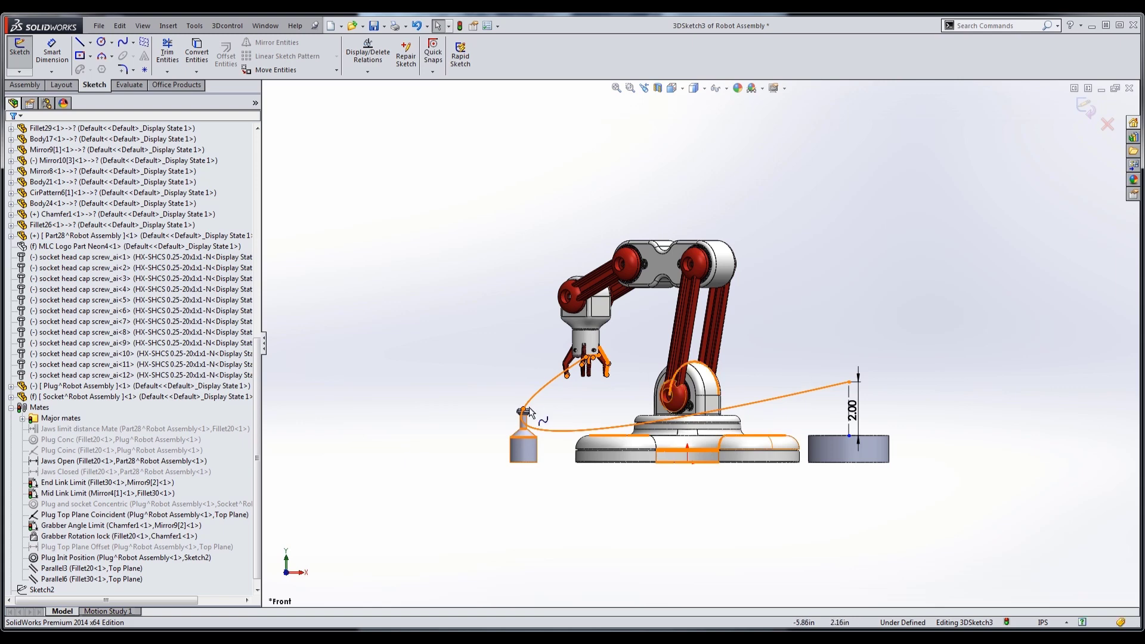
{"action": "scroll", "coordinate": [528, 412], "scroll_direction": "down", "scroll_amount": 3}
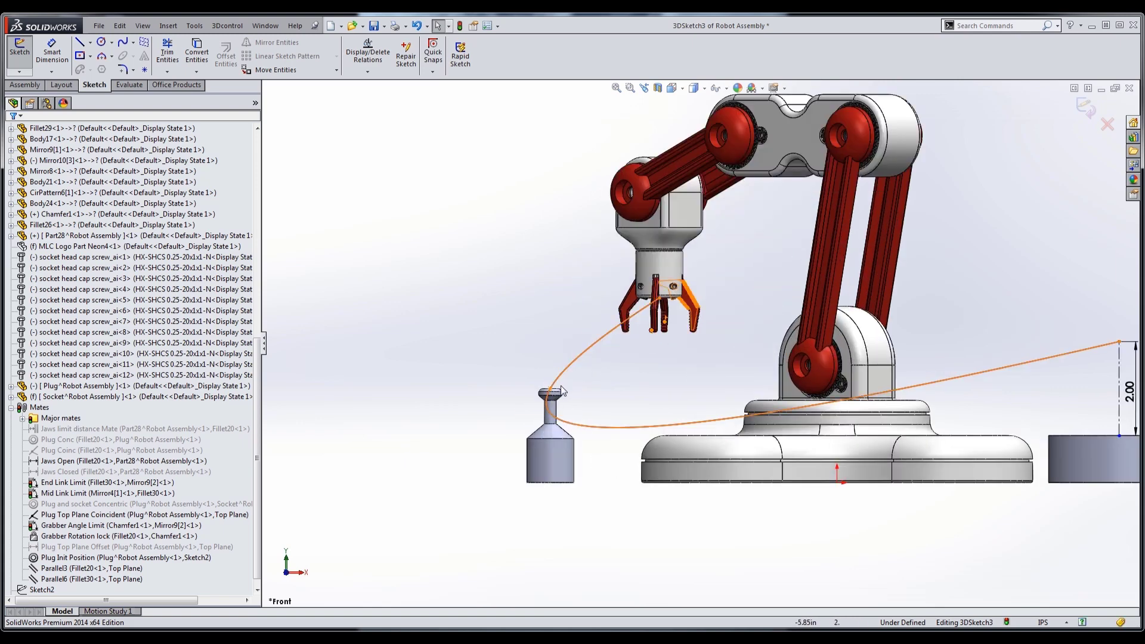
{"action": "left_click", "coordinate": [559, 454]}
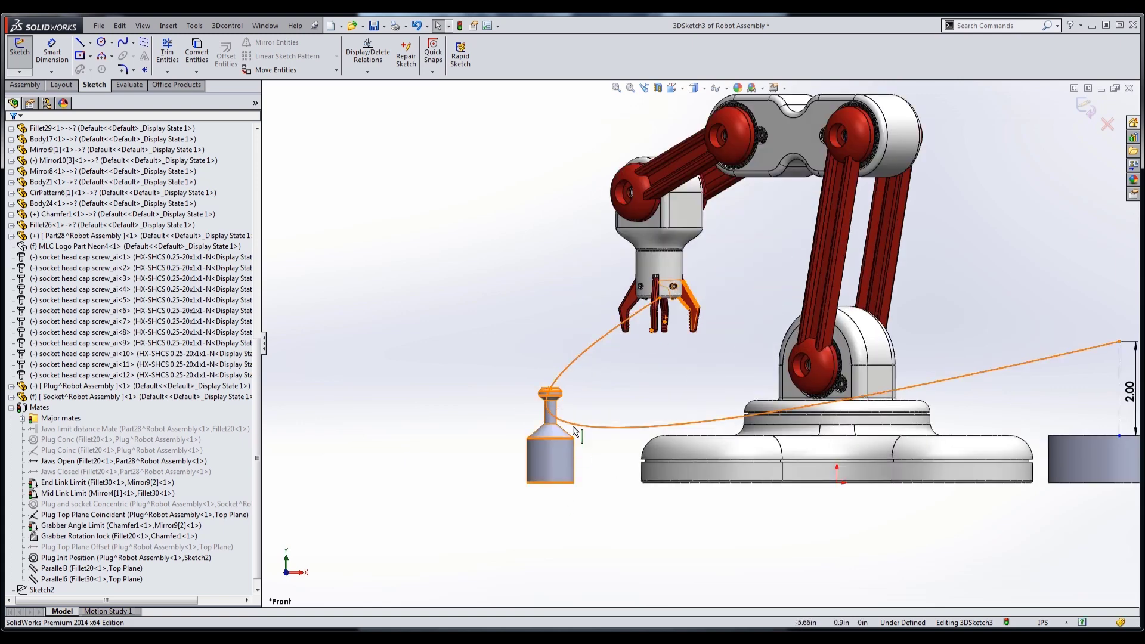
{"action": "left_click_drag", "start_coordinate": [574, 431], "coordinate": [563, 401]}
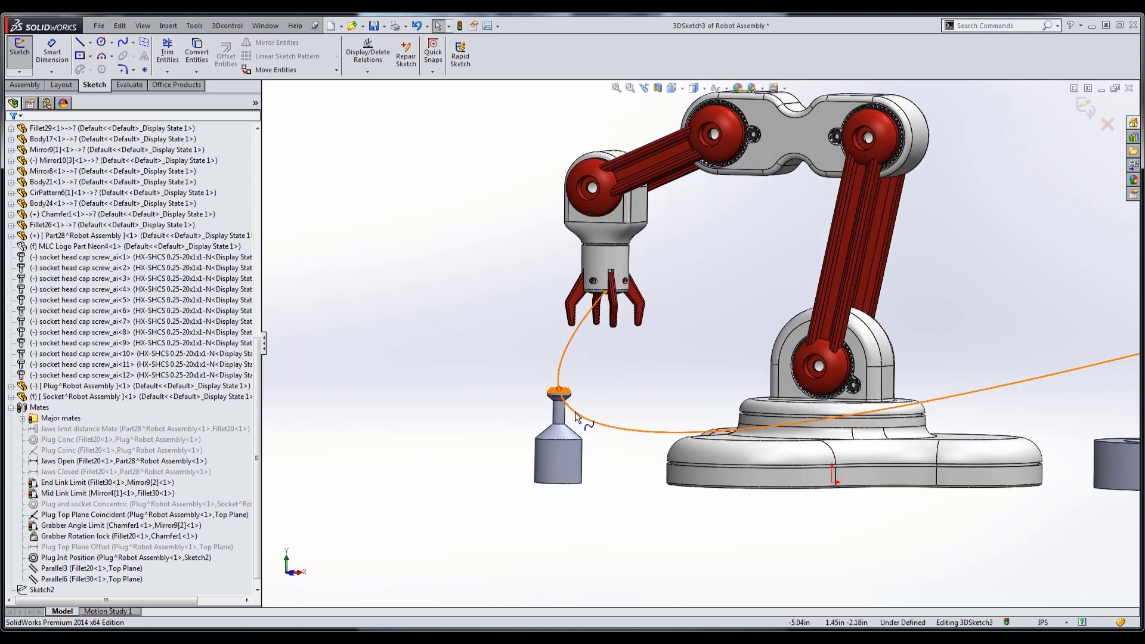
{"action": "scroll", "coordinate": [519, 432], "scroll_direction": "down", "scroll_amount": 3}
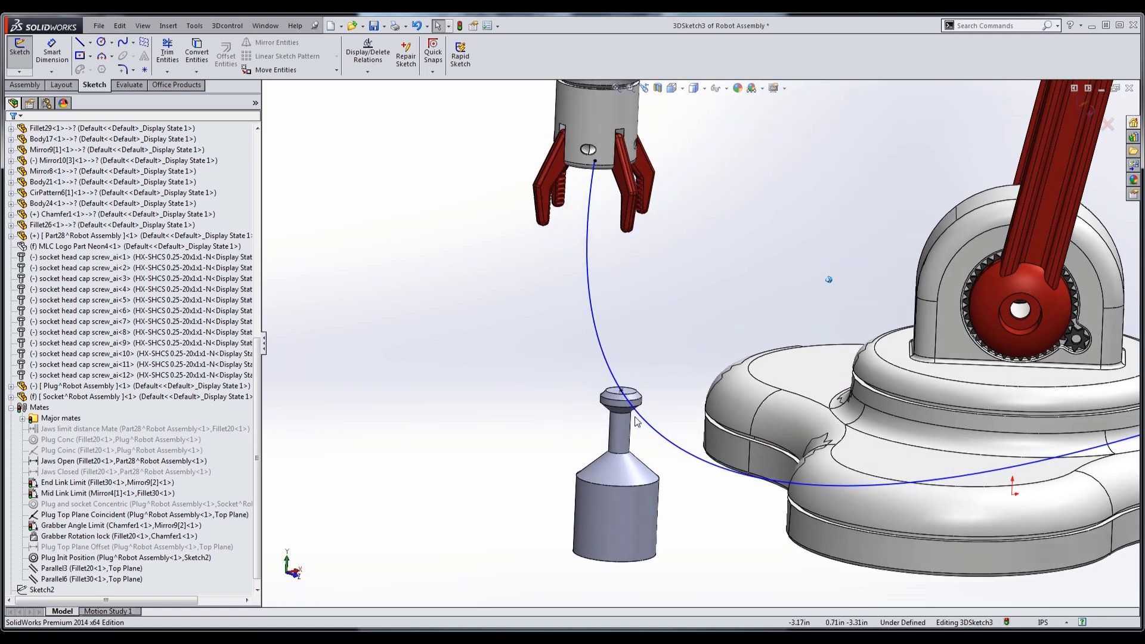
Drag the spline's tangent handle at the plug top and relate it to the plug's top face
{"action": "left_click", "coordinate": [637, 403]}
{"action": "middle_click_drag", "start_coordinate": [637, 402], "coordinate": [814, 494]}
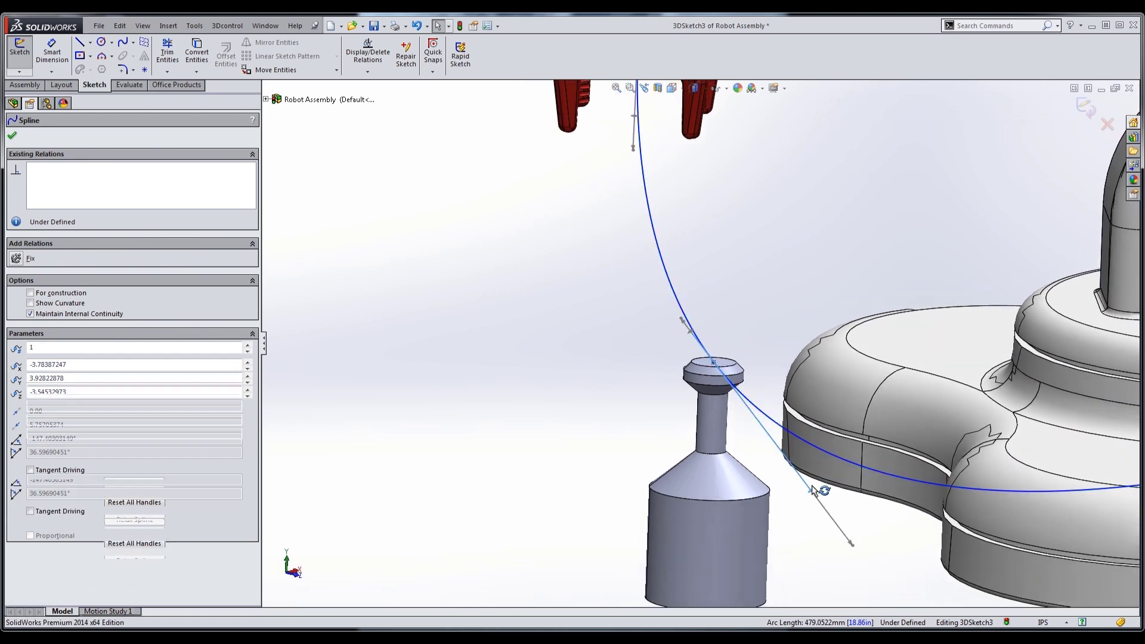
{"action": "left_click", "coordinate": [714, 362]}
{"action": "mouse_move", "coordinate": [716, 382]}
{"action": "middle_mouse_down"}
{"action": "mouse_move", "coordinate": [745, 374]}
{"action": "mouse_move", "coordinate": [702, 351]}
{"action": "mouse_move", "coordinate": [738, 368]}
{"action": "mouse_move", "coordinate": [715, 349]}
{"action": "mouse_move", "coordinate": [763, 394]}
{"action": "mouse_move", "coordinate": [773, 439]}
{"action": "mouse_move", "coordinate": [614, 499]}
{"action": "mouse_move", "coordinate": [767, 460]}
{"action": "middle_mouse_up"}
{"action": "left_click", "coordinate": [702, 351], "text": "ctrl"}
{"action": "scroll", "coordinate": [688, 356], "scroll_direction": "up", "scroll_amount": 5}
Give the plug-top spline point's tangent an Along Z relation
{"action": "key", "text": "Escape"}
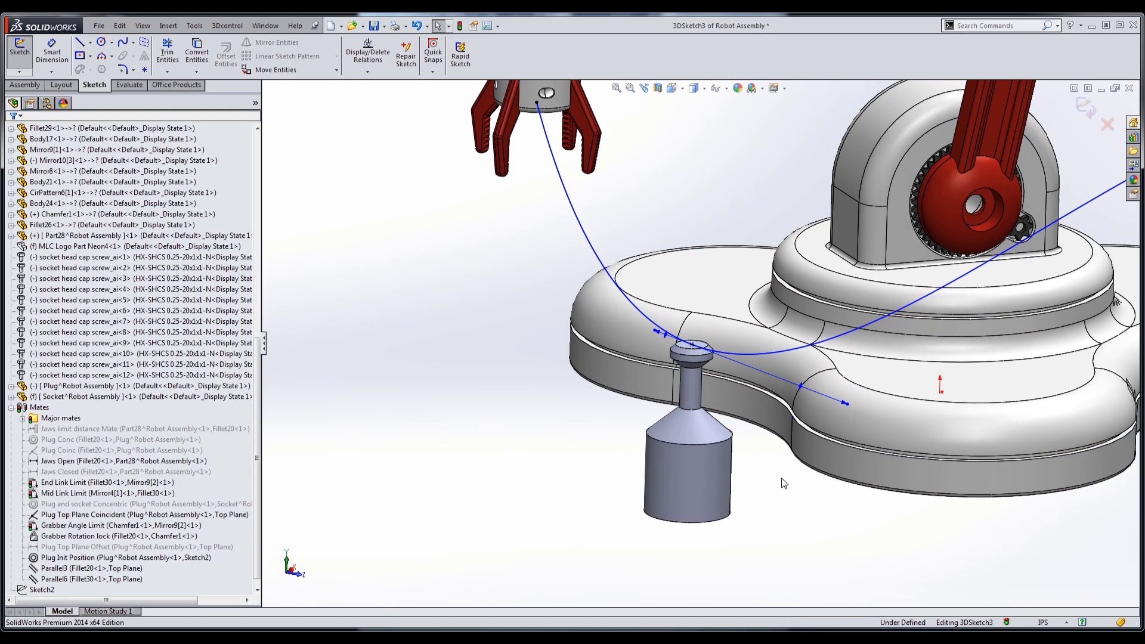
{"action": "left_click", "coordinate": [801, 387]}
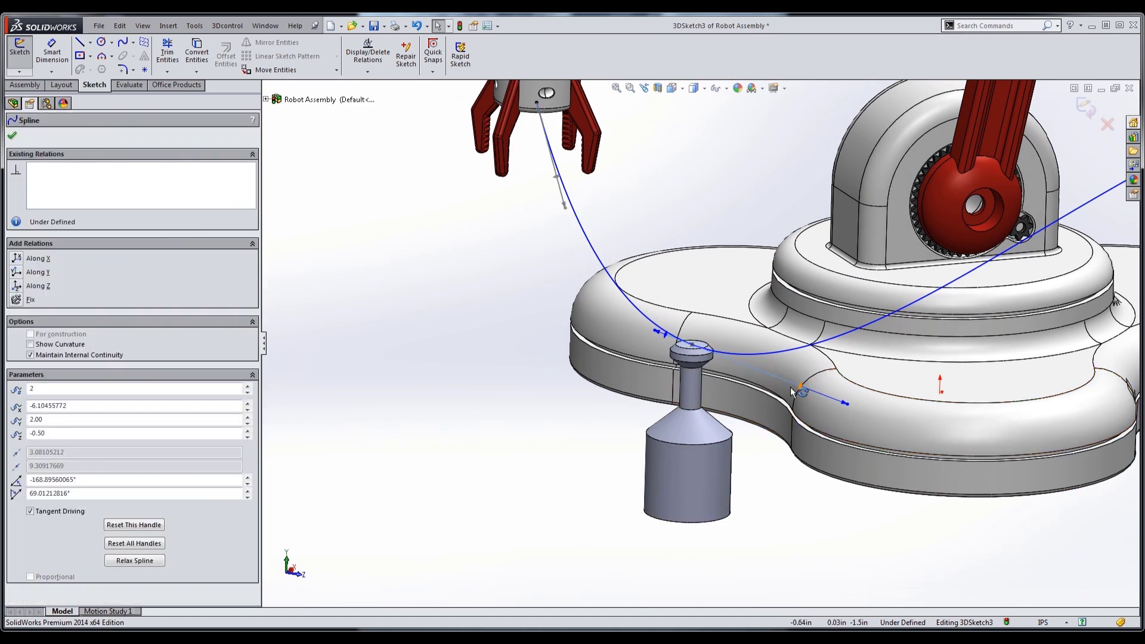
{"action": "left_click", "coordinate": [17, 286]}
{"action": "key", "text": "ctrl+3"}
{"action": "key", "text": "Escape"}
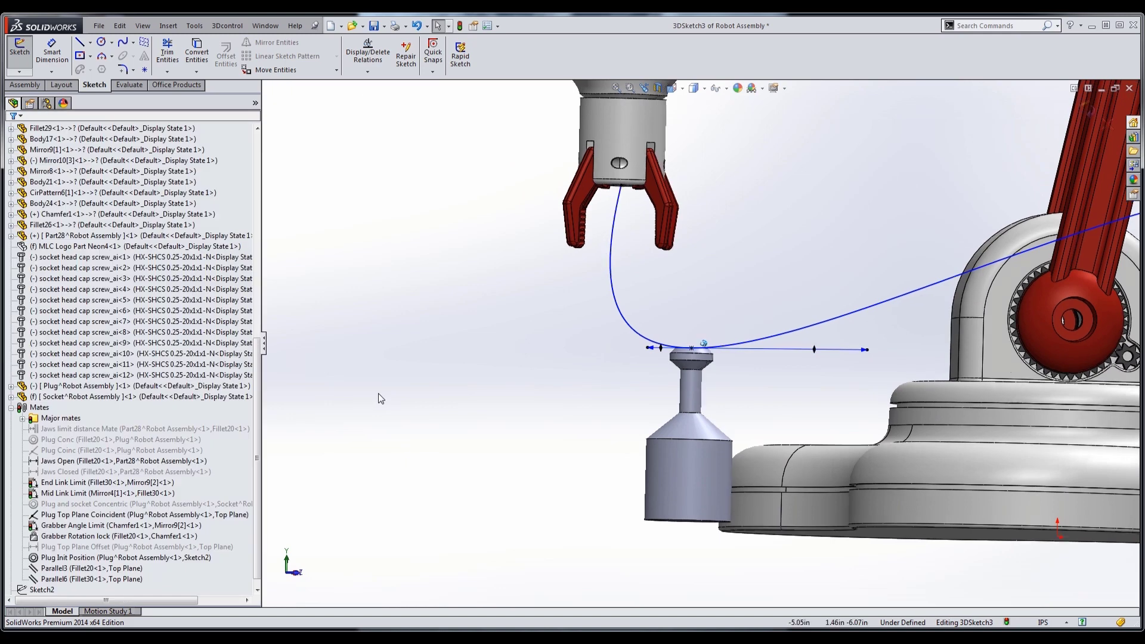
{"action": "key", "text": "ctrl+1"}
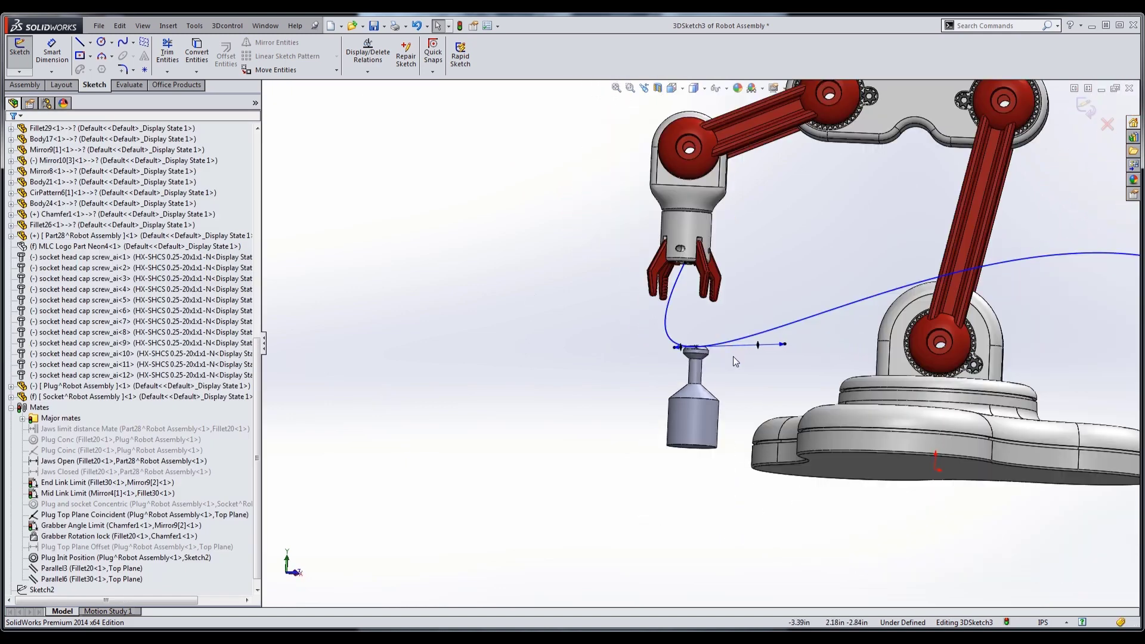
{"action": "key", "text": "f"}
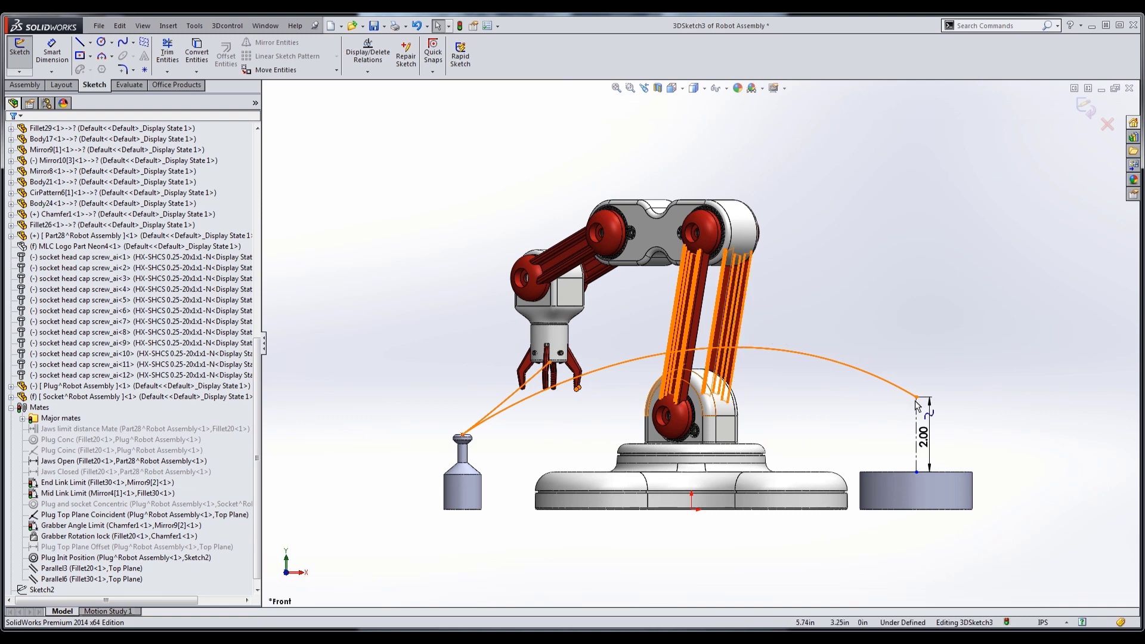
Pull the spline's end tangent and constrain it Along X
{"action": "left_click", "coordinate": [865, 380]}
{"action": "mouse_move", "coordinate": [871, 377]}
{"action": "left_mouse_down"}
{"action": "mouse_move", "coordinate": [797, 358]}
{"action": "mouse_move", "coordinate": [741, 378]}
{"action": "left_mouse_up"}
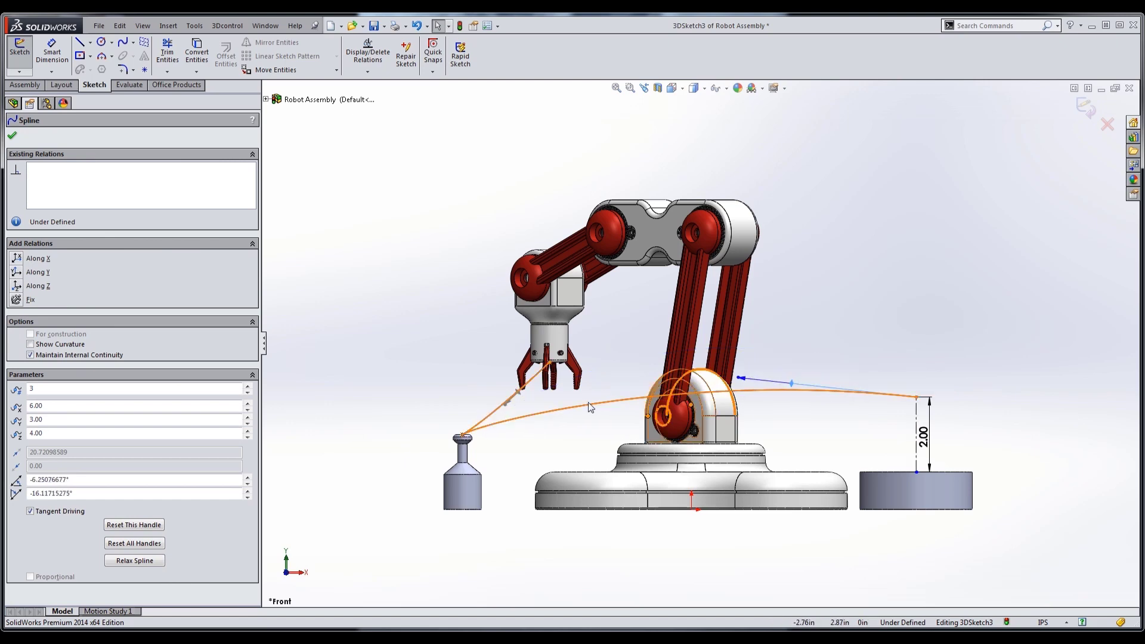
{"action": "left_click", "coordinate": [16, 258]}
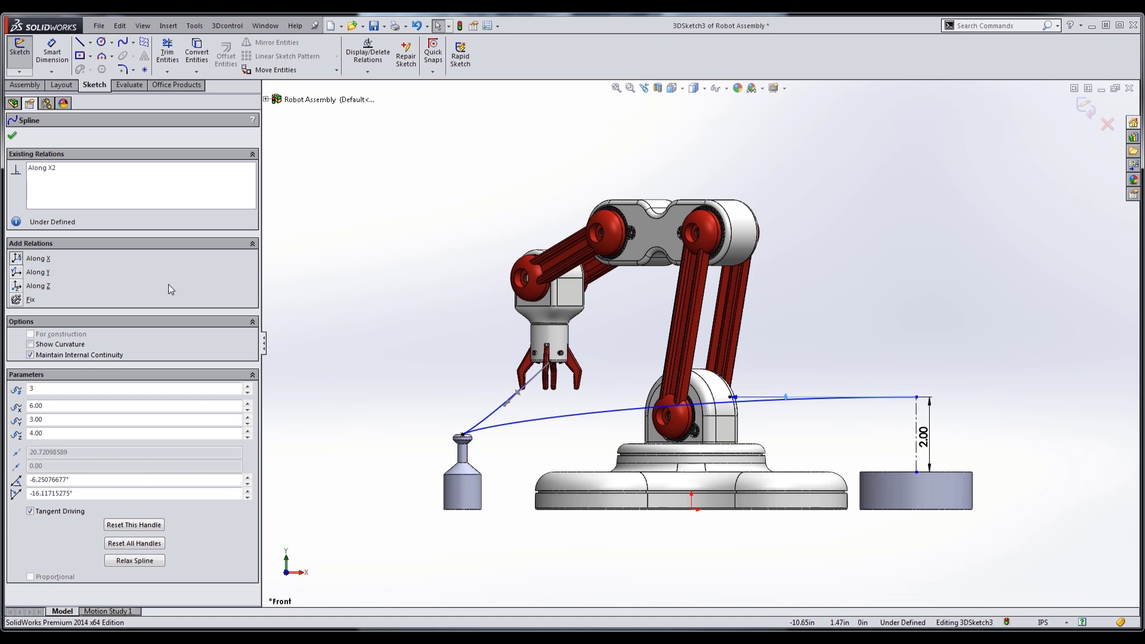
{"action": "left_click", "coordinate": [349, 288]}
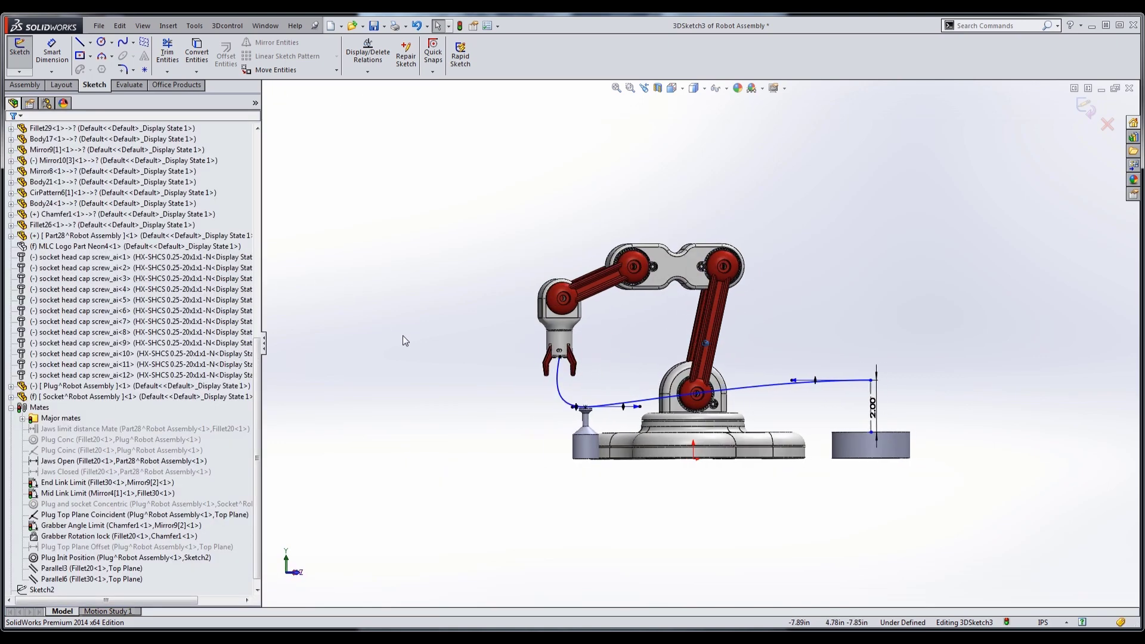
Check the path from the top and an oblique view, then exit the 3D sketch
{"action": "key", "text": "ctrl+5"}
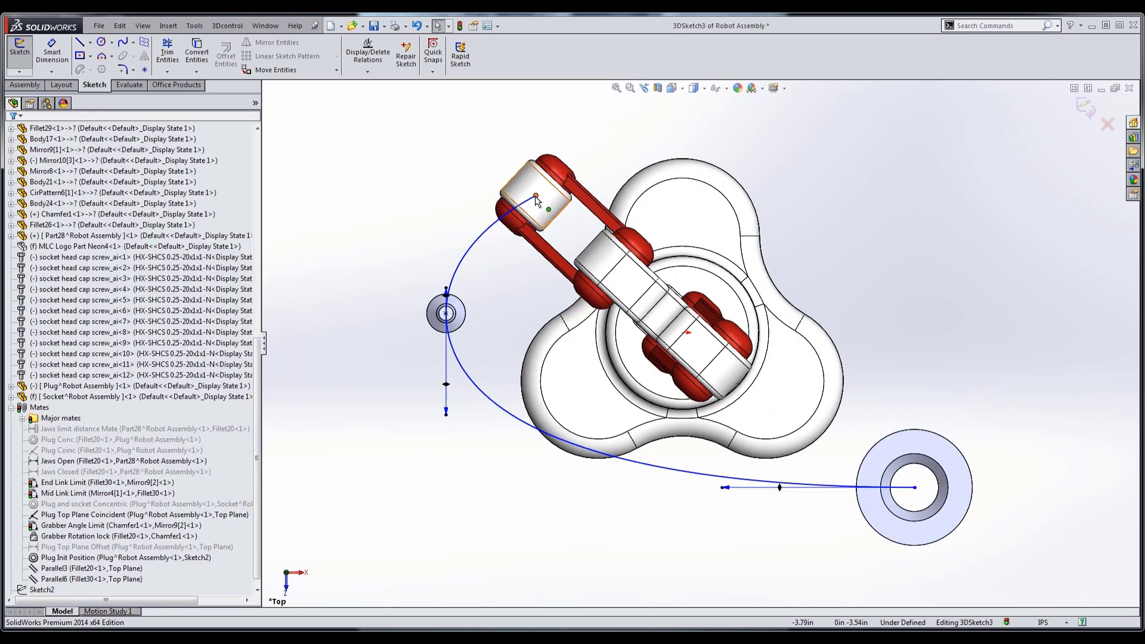
{"action": "middle_click_drag", "start_coordinate": [481, 374], "coordinate": [432, 413]}
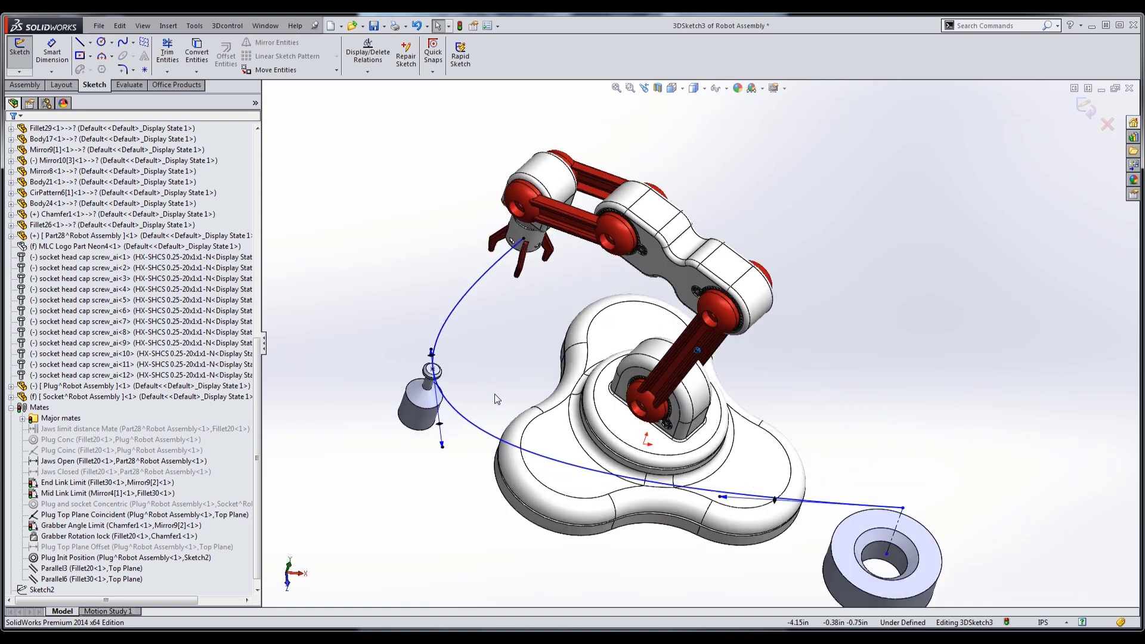
{"action": "middle_click_drag", "start_coordinate": [513, 408], "coordinate": [499, 416]}
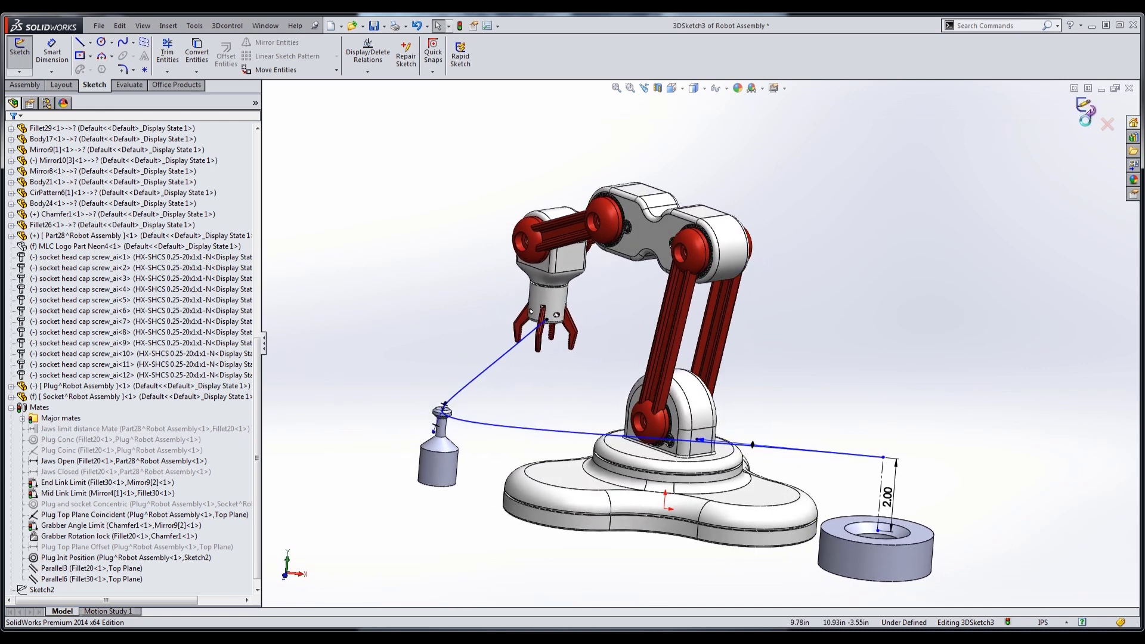
{"action": "left_click", "coordinate": [1086, 111]}
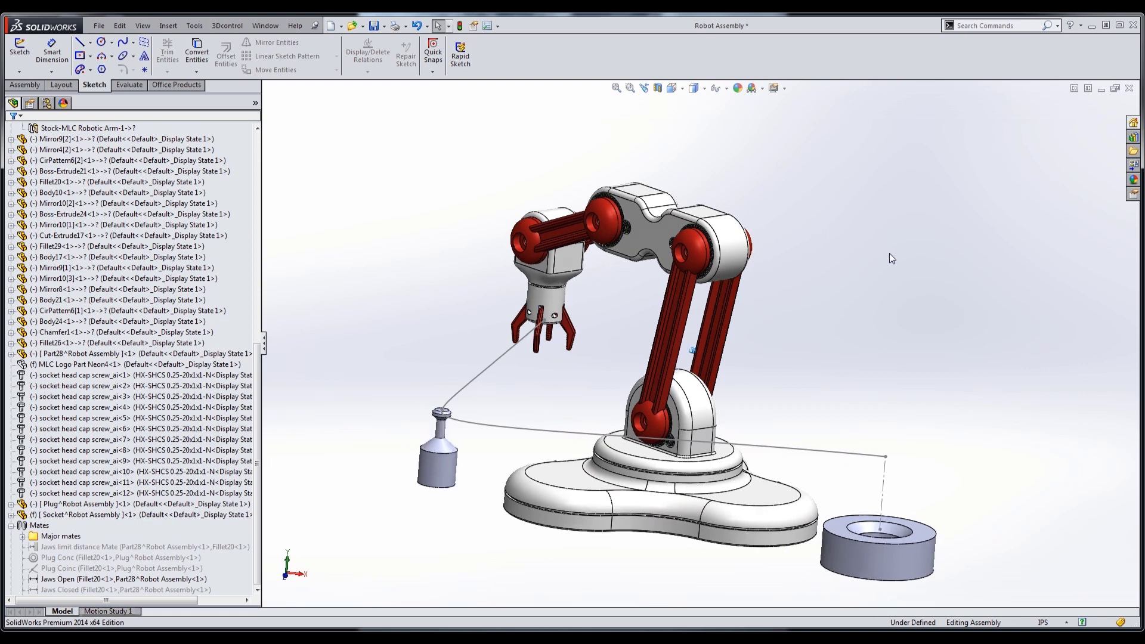
{"action": "scroll", "coordinate": [524, 335], "scroll_direction": "down", "scroll_amount": 2}
{"action": "scroll", "coordinate": [542, 316], "scroll_direction": "down", "scroll_amount": 2}
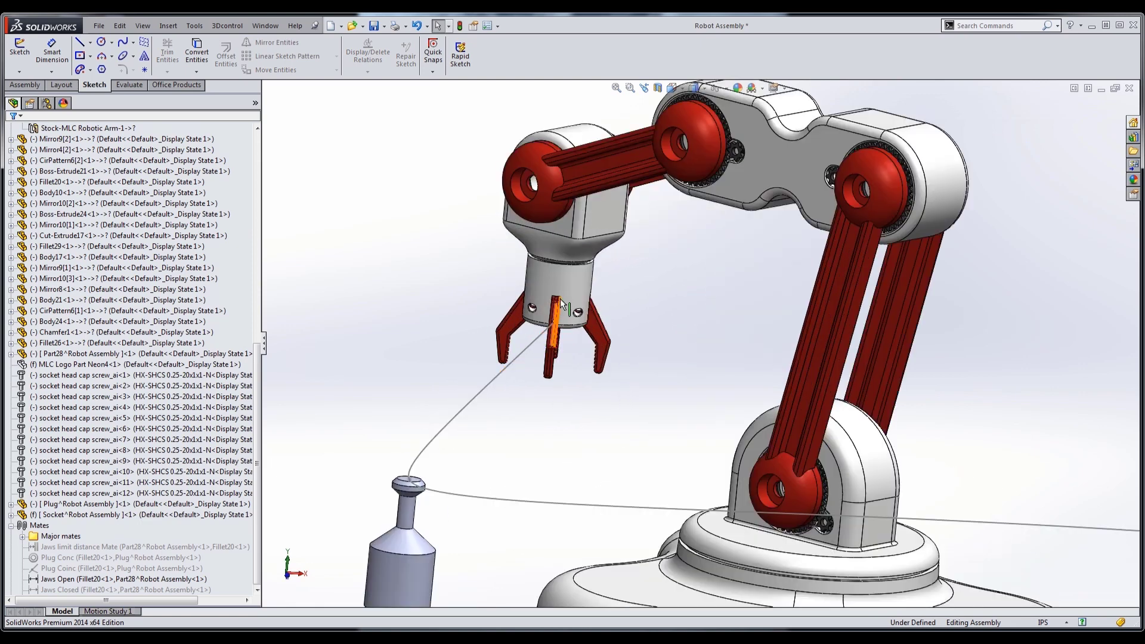
{"action": "left_click", "coordinate": [567, 285]}
{"action": "scroll", "coordinate": [585, 278], "scroll_direction": "down", "scroll_amount": 2}
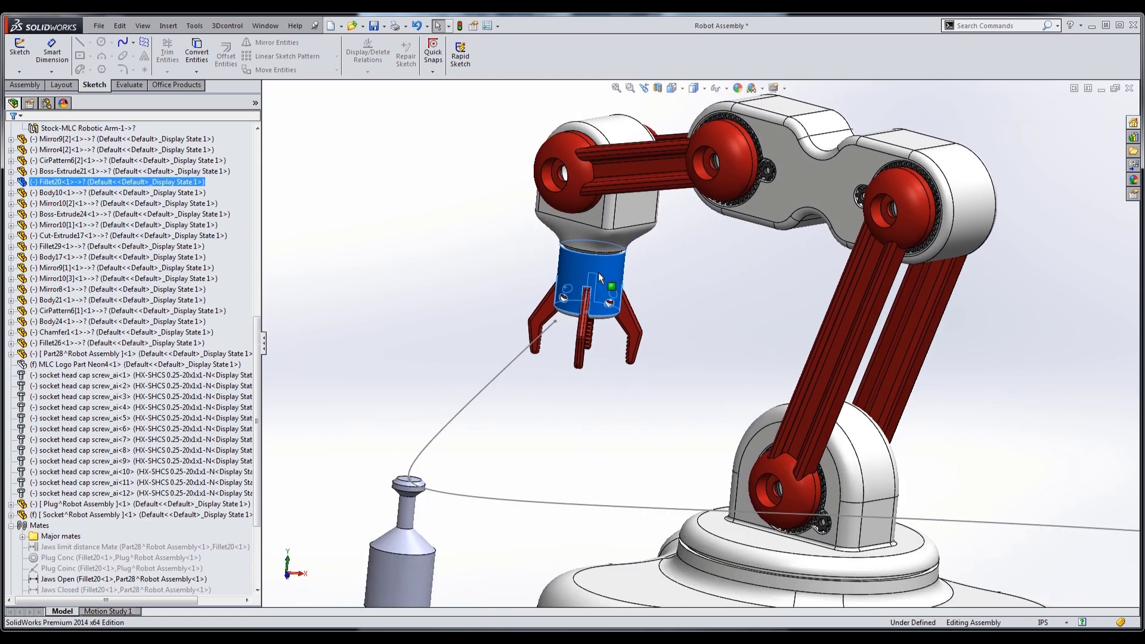
{"action": "left_click", "coordinate": [654, 304]}
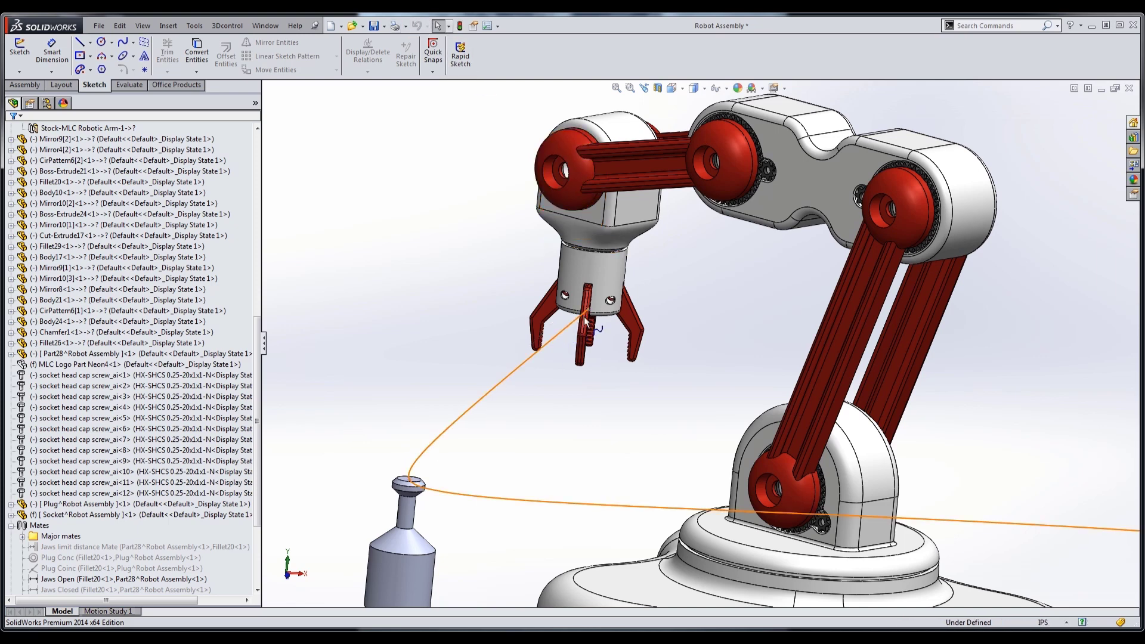
{"action": "scroll", "coordinate": [592, 358], "scroll_direction": "up", "scroll_amount": 3}
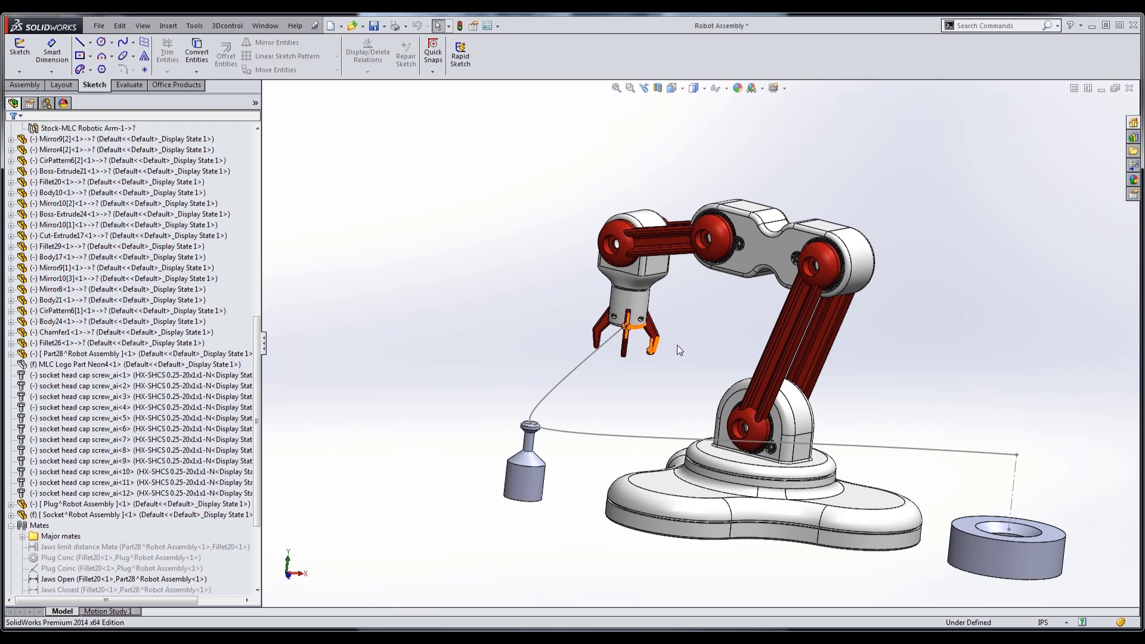
{"action": "left_click", "coordinate": [626, 328]}
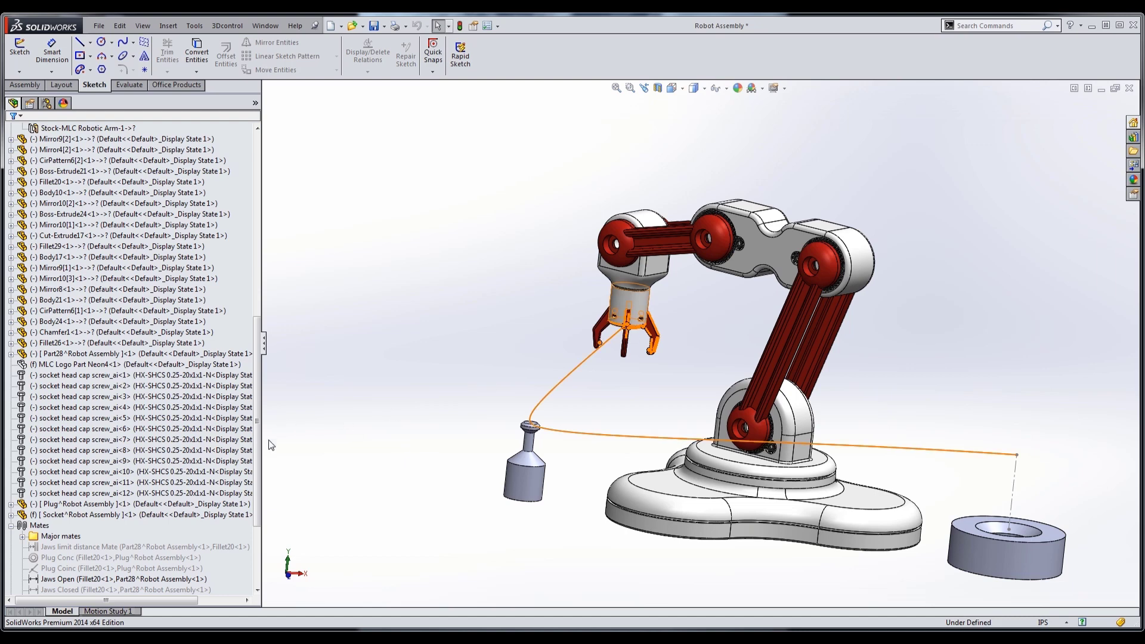
Reopen the 3D path sketch and select the spline's end point at the gripper
{"action": "scroll", "coordinate": [257, 495], "scroll_direction": "down", "scroll_amount": 4}
{"action": "left_click", "coordinate": [54, 589]}
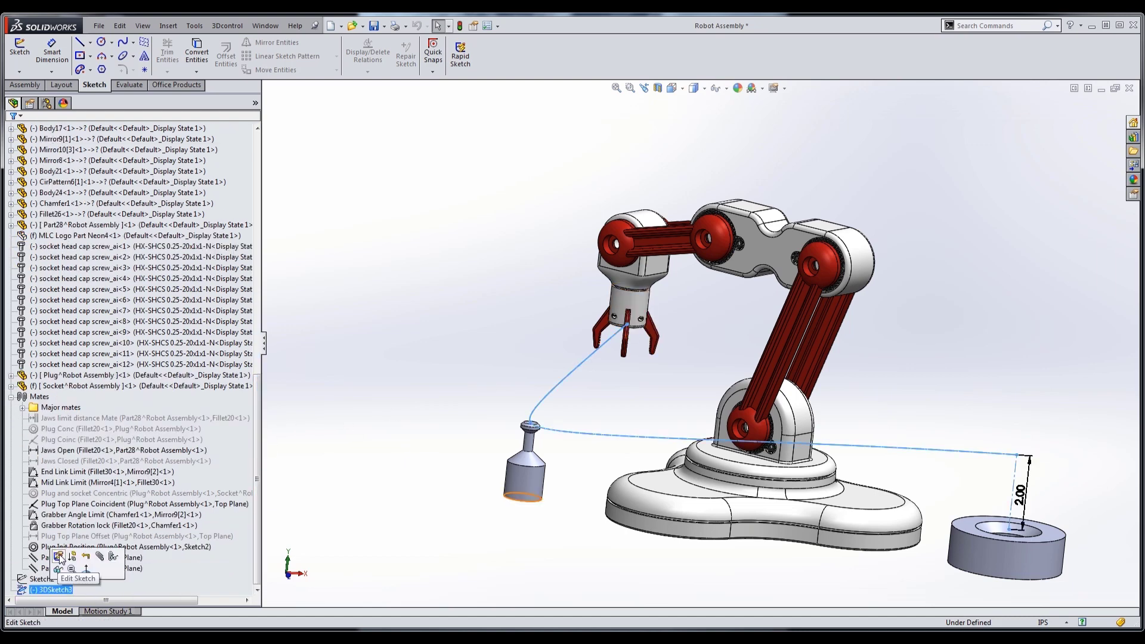
{"action": "left_click", "coordinate": [58, 556]}
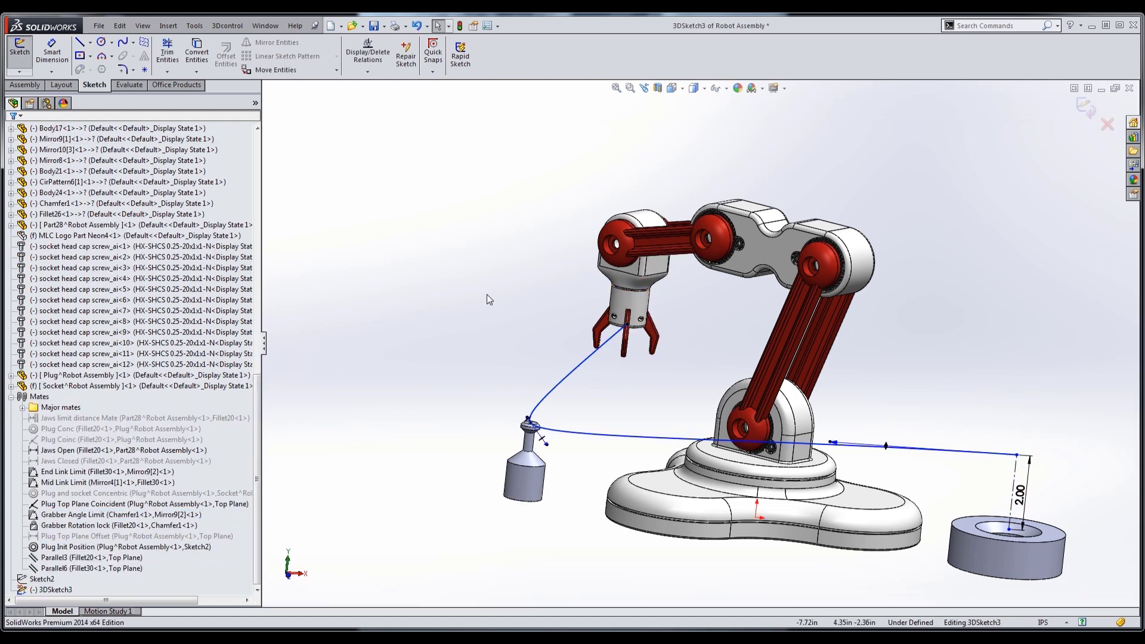
{"action": "left_click", "coordinate": [630, 311]}
{"action": "scroll", "coordinate": [636, 340], "scroll_direction": "down", "scroll_amount": 3}
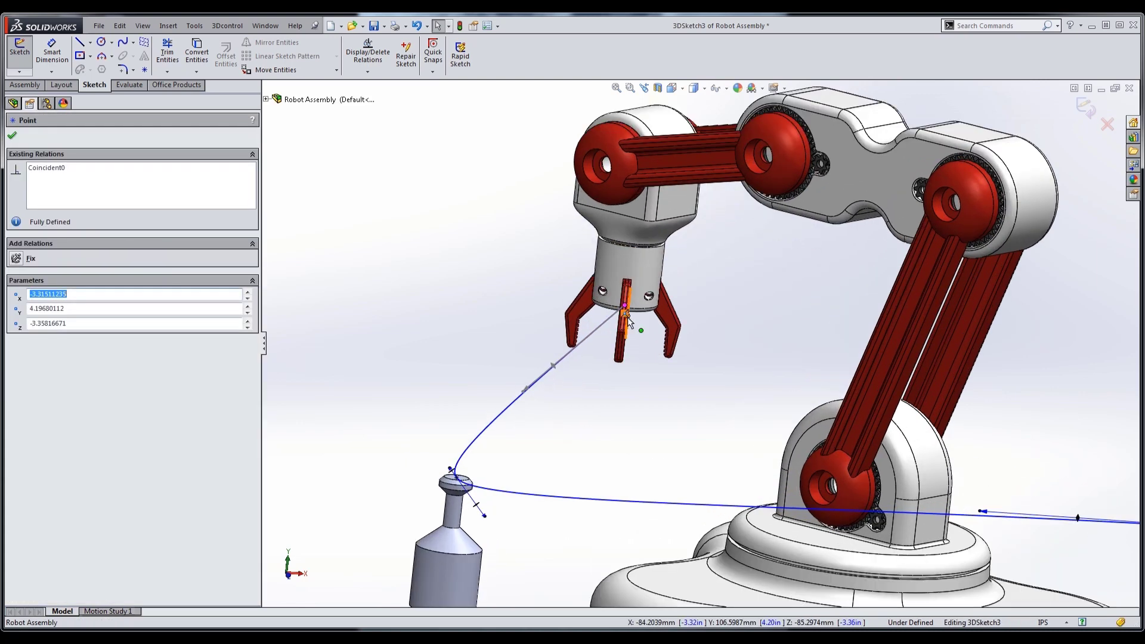
{"action": "left_click", "coordinate": [626, 315]}
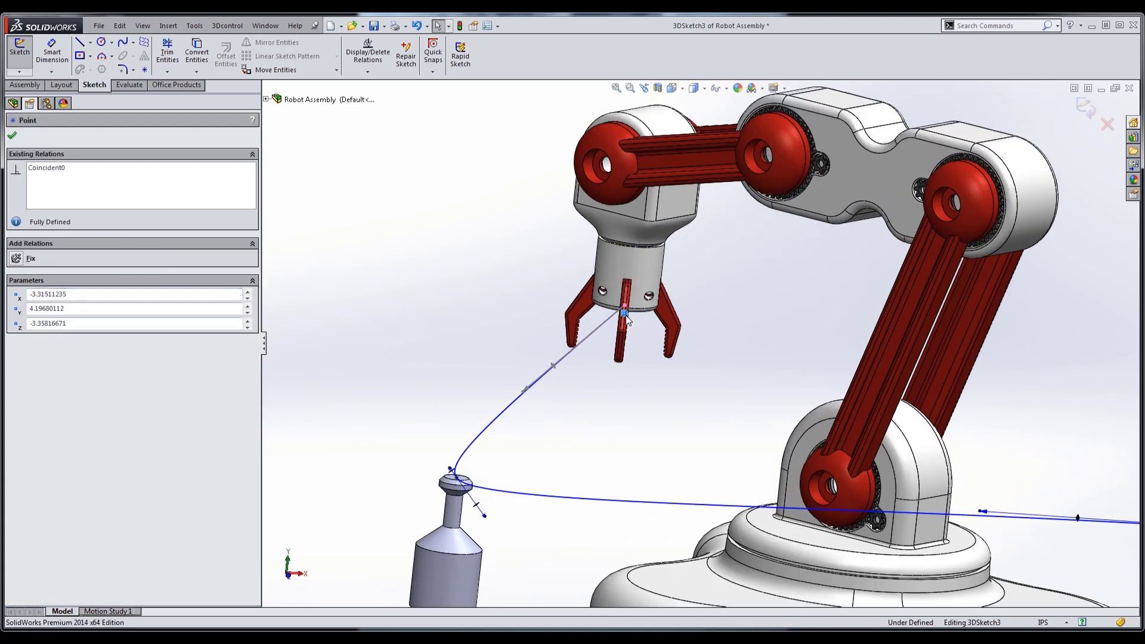
{"action": "scroll", "coordinate": [635, 322], "scroll_direction": "down", "scroll_amount": 3}
{"action": "scroll", "coordinate": [636, 307], "scroll_direction": "down", "scroll_amount": 3}
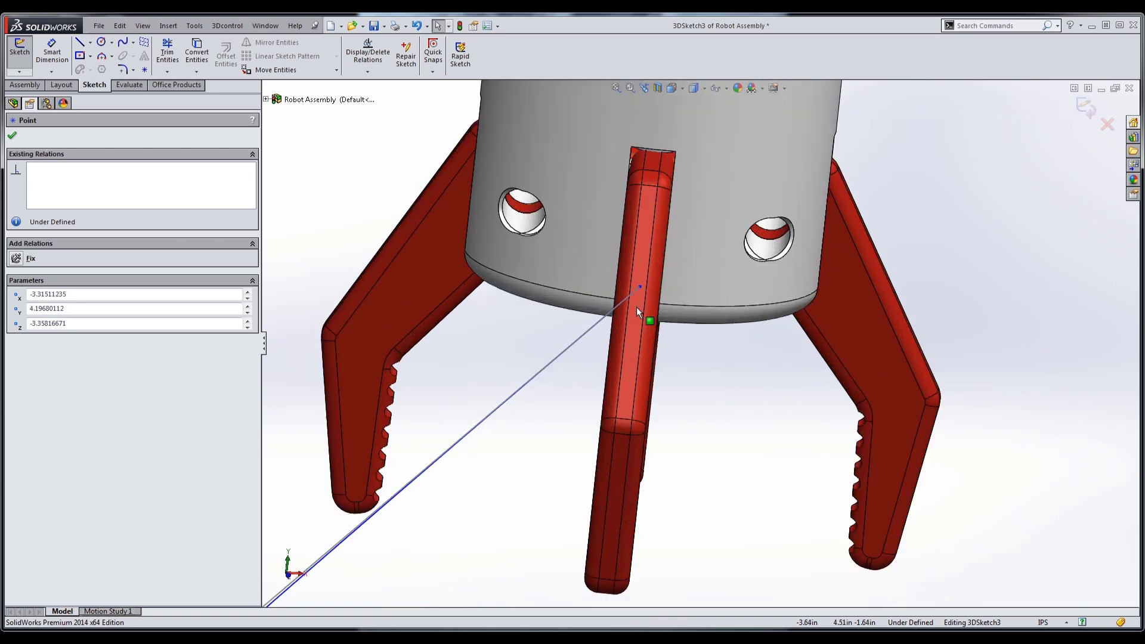
Fix the gripper-end spline point, close its properties, and drag the gripper to check
{"action": "left_click", "coordinate": [640, 287]}
{"action": "left_click", "coordinate": [675, 236]}
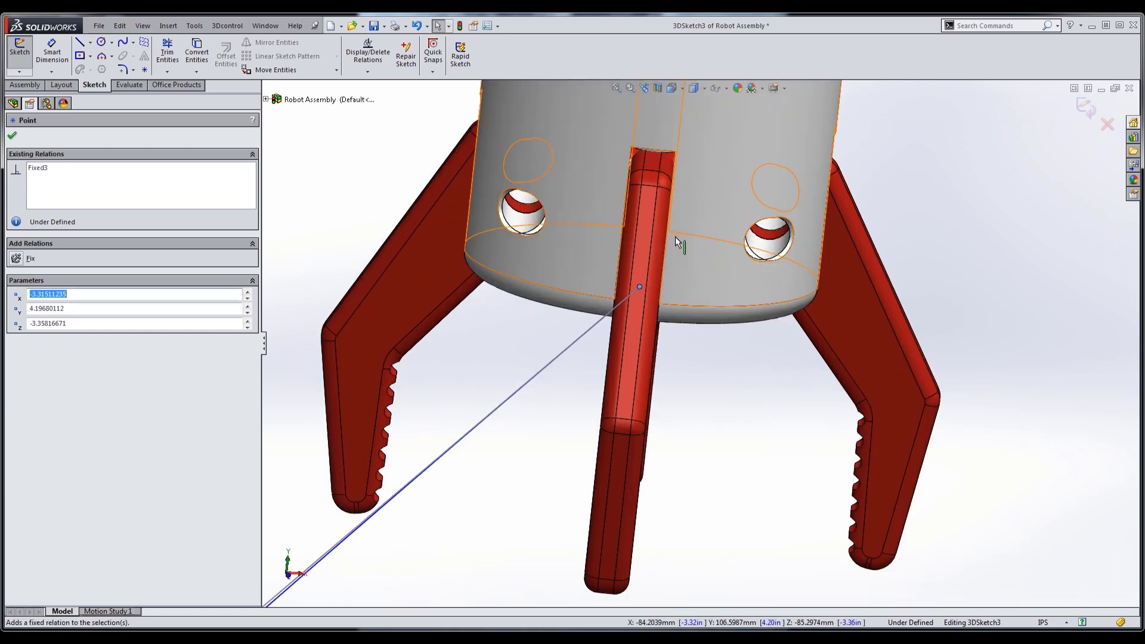
{"action": "scroll", "coordinate": [728, 365], "scroll_direction": "up", "scroll_amount": 5}
{"action": "left_click", "coordinate": [828, 343]}
{"action": "scroll", "coordinate": [828, 342], "scroll_direction": "up", "scroll_amount": 2}
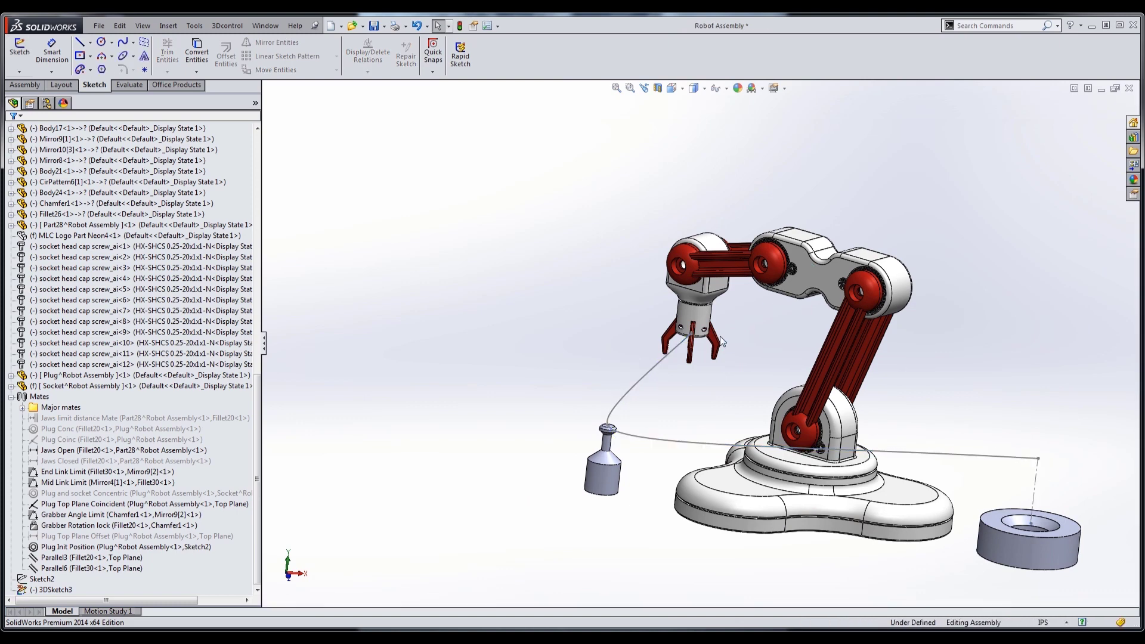
{"action": "left_click_drag", "start_coordinate": [704, 325], "coordinate": [725, 307]}
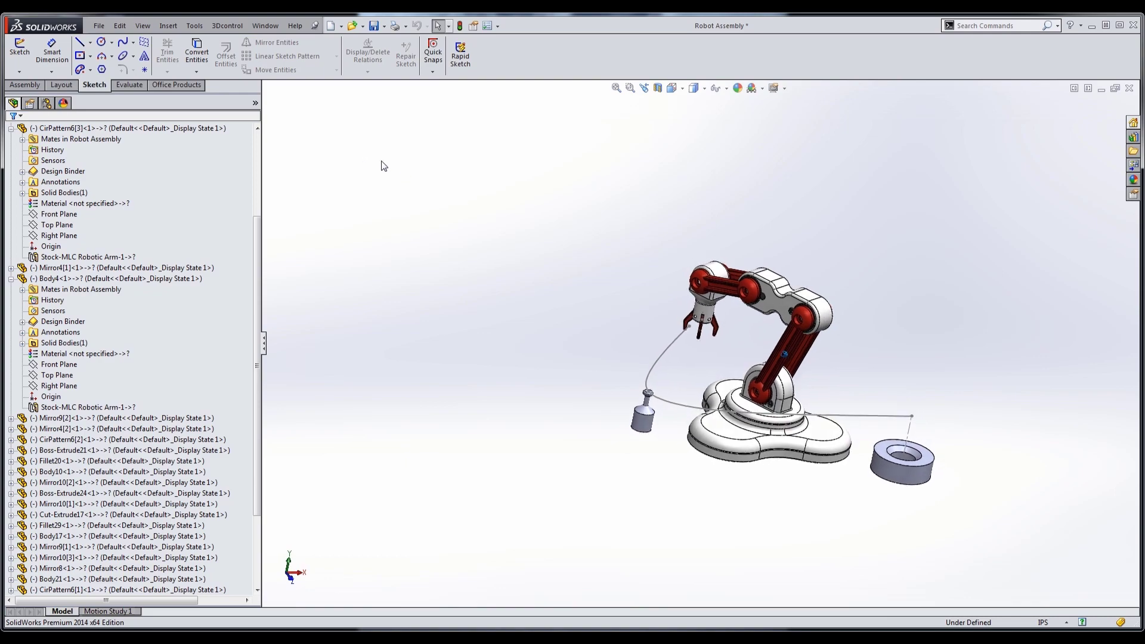
Start a new Path Mate from the Advanced Mates
{"action": "left_click", "coordinate": [24, 85]}
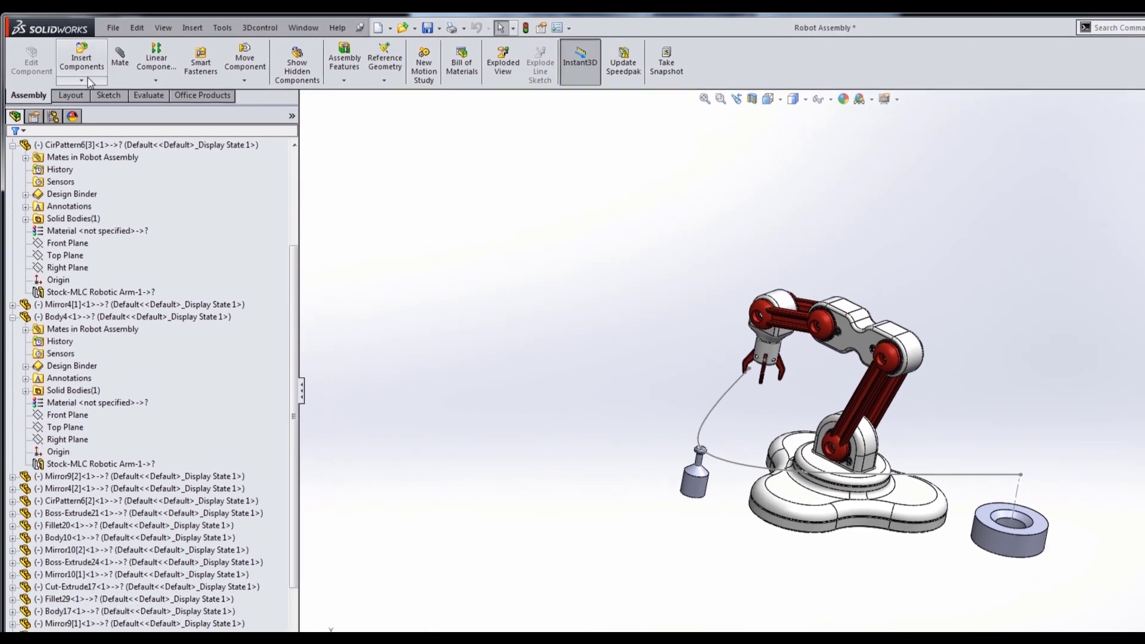
{"action": "left_click", "coordinate": [124, 63]}
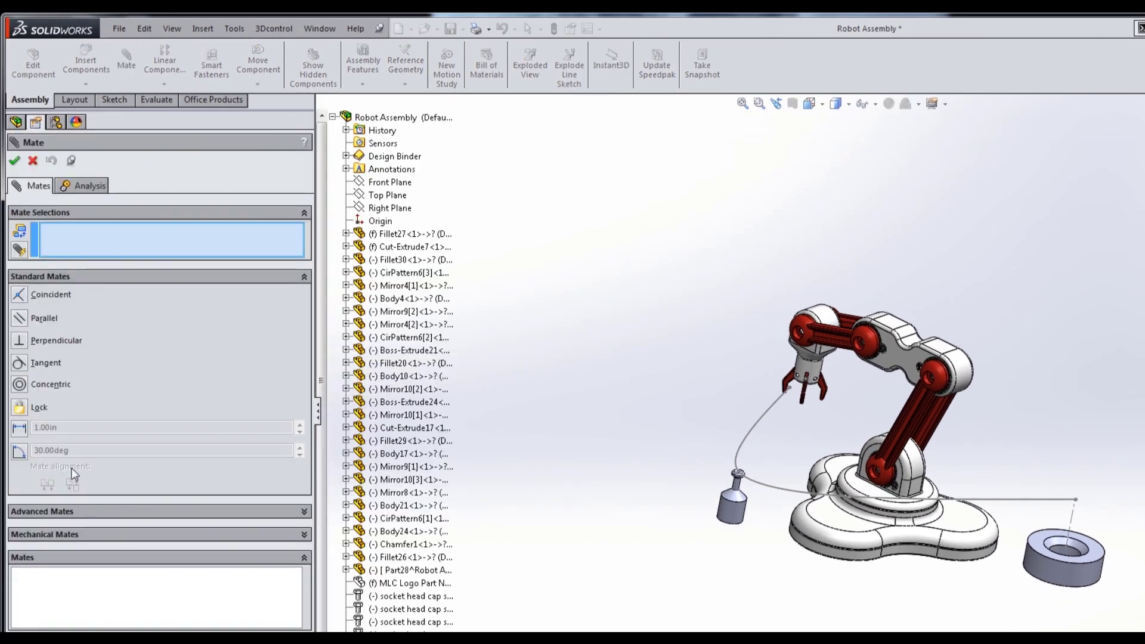
{"action": "left_click", "coordinate": [69, 510]}
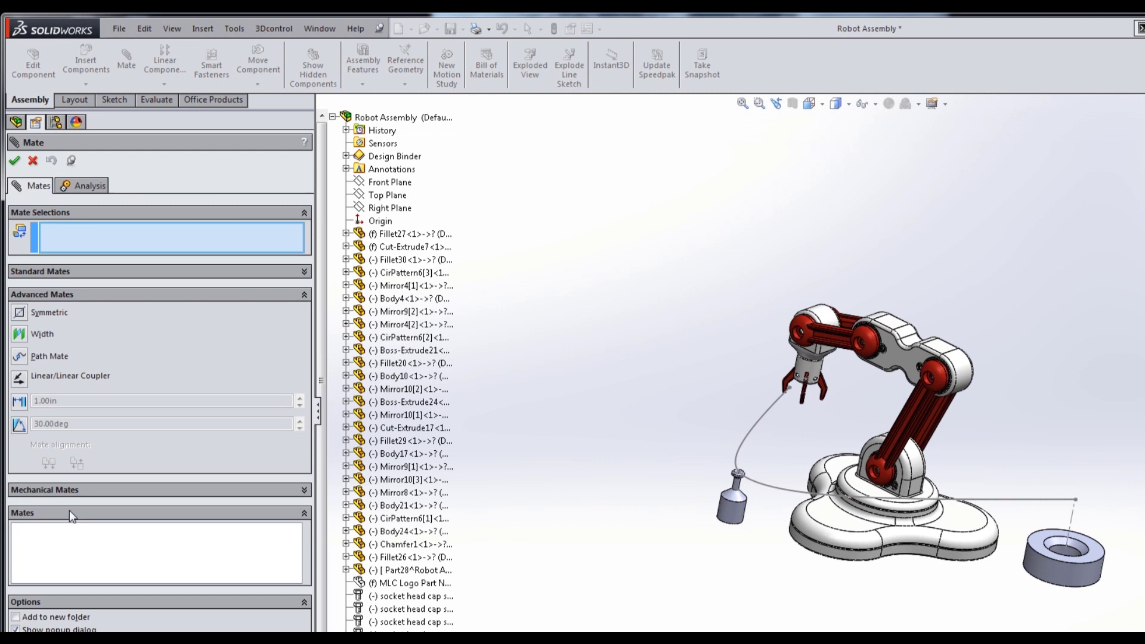
{"action": "left_click", "coordinate": [20, 358]}
{"action": "scroll", "coordinate": [820, 373], "scroll_direction": "down", "scroll_amount": 2}
{"action": "scroll", "coordinate": [824, 368], "scroll_direction": "down", "scroll_amount": 2}
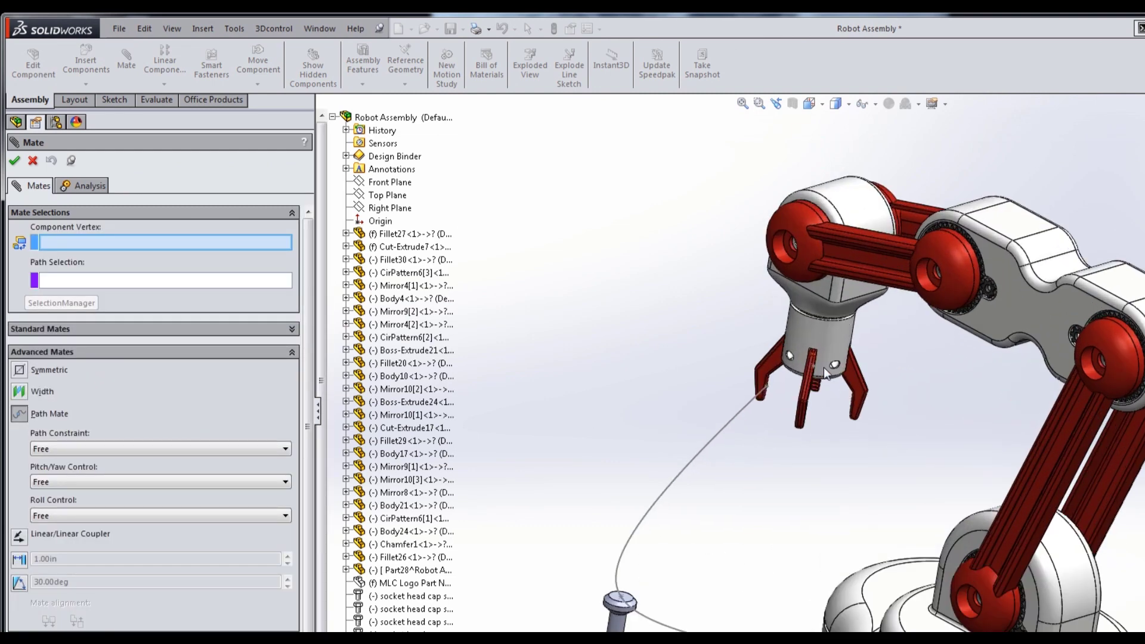
{"action": "scroll", "coordinate": [823, 368], "scroll_direction": "down", "scroll_amount": 1}
{"action": "scroll", "coordinate": [816, 369], "scroll_direction": "down", "scroll_amount": 2}
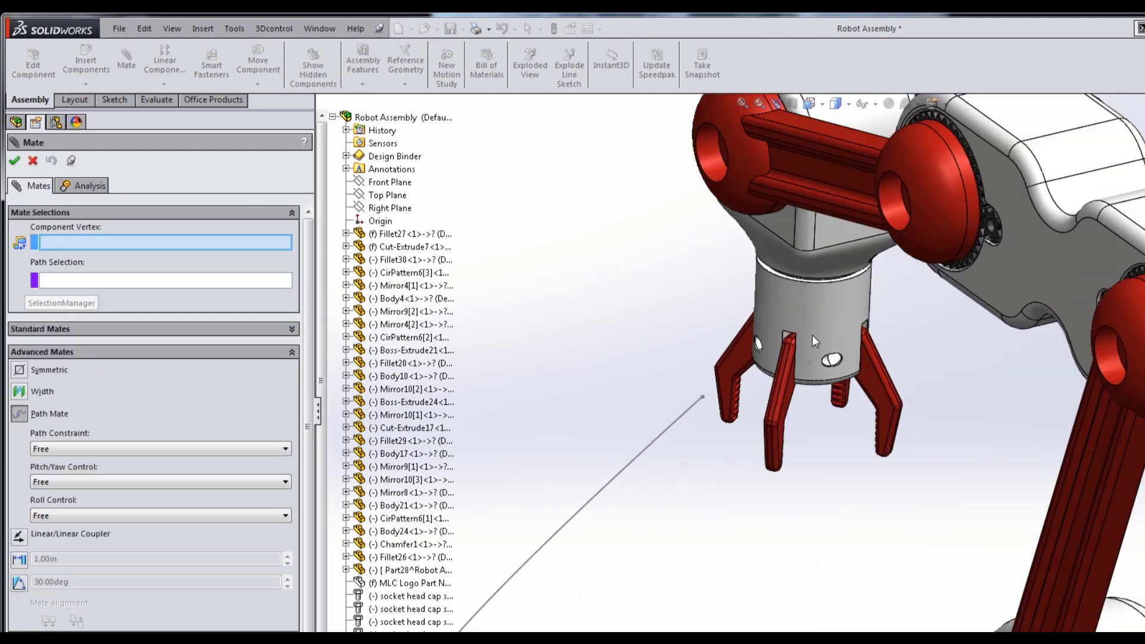
Use the gripper's Point1 as vertex and Spline1 as path, and accept the mate
{"action": "left_click", "coordinate": [810, 362]}
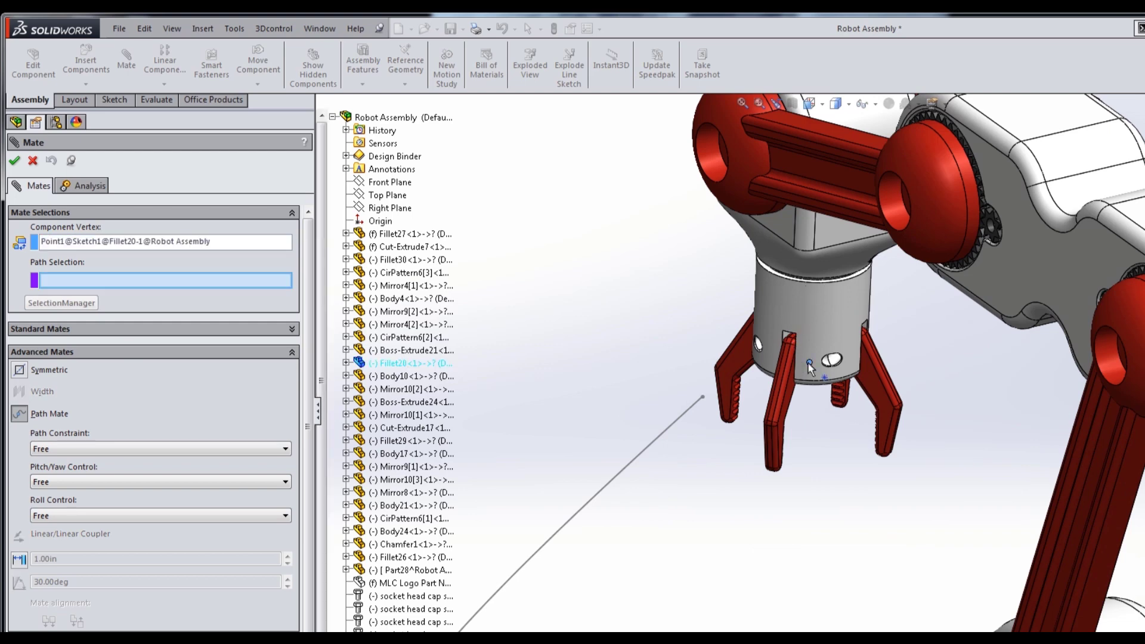
{"action": "left_click", "coordinate": [675, 421]}
{"action": "scroll", "coordinate": [692, 442], "scroll_direction": "up", "scroll_amount": 5}
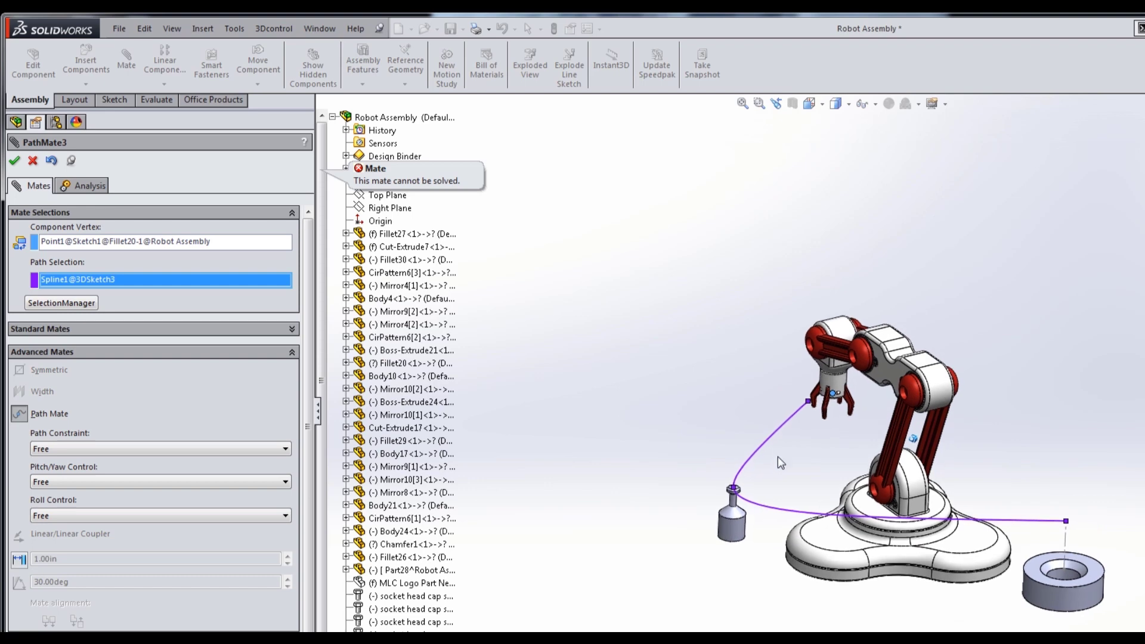
{"action": "scroll", "coordinate": [693, 367], "scroll_direction": "down", "scroll_amount": 2}
{"action": "scroll", "coordinate": [693, 367], "scroll_direction": "up", "scroll_amount": 1}
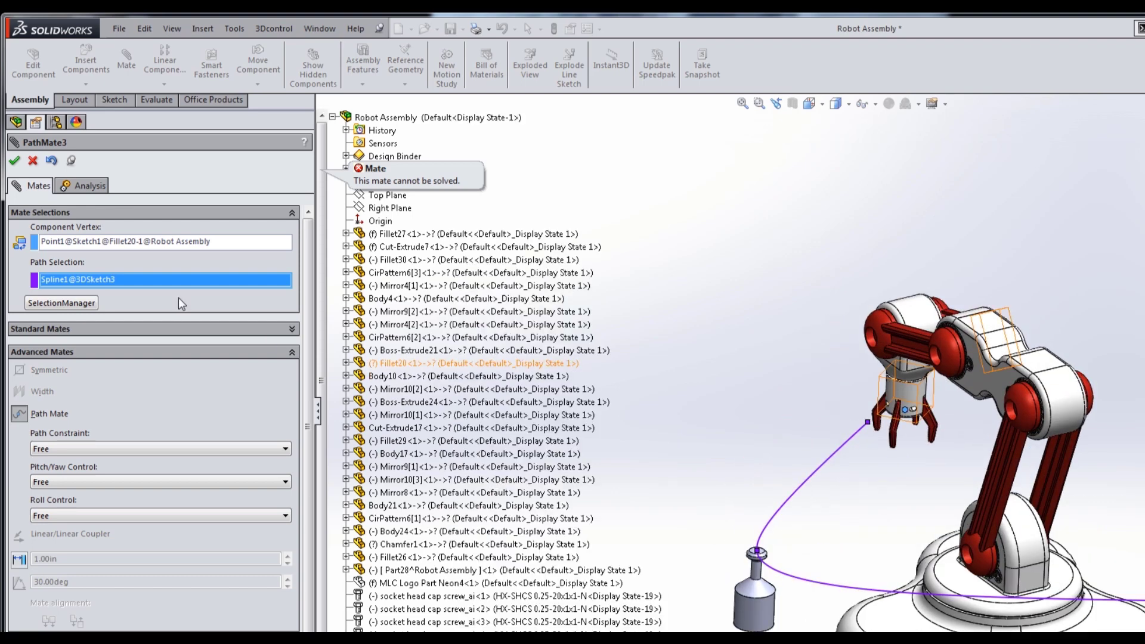
{"action": "left_click", "coordinate": [16, 162]}
{"action": "scroll", "coordinate": [837, 417], "scroll_direction": "down", "scroll_amount": 2}
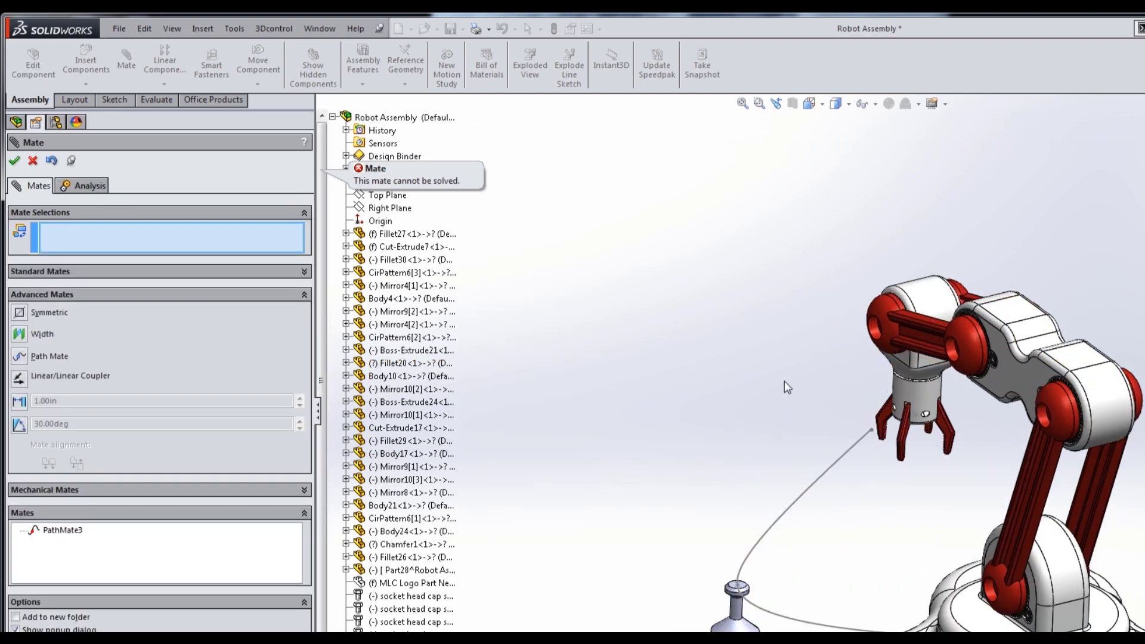
{"action": "left_click", "coordinate": [16, 166]}
{"action": "scroll", "coordinate": [725, 386], "scroll_direction": "up", "scroll_amount": 3}
Drag the gripper along the spline down onto the plug's top
{"action": "left_click", "coordinate": [664, 299]}
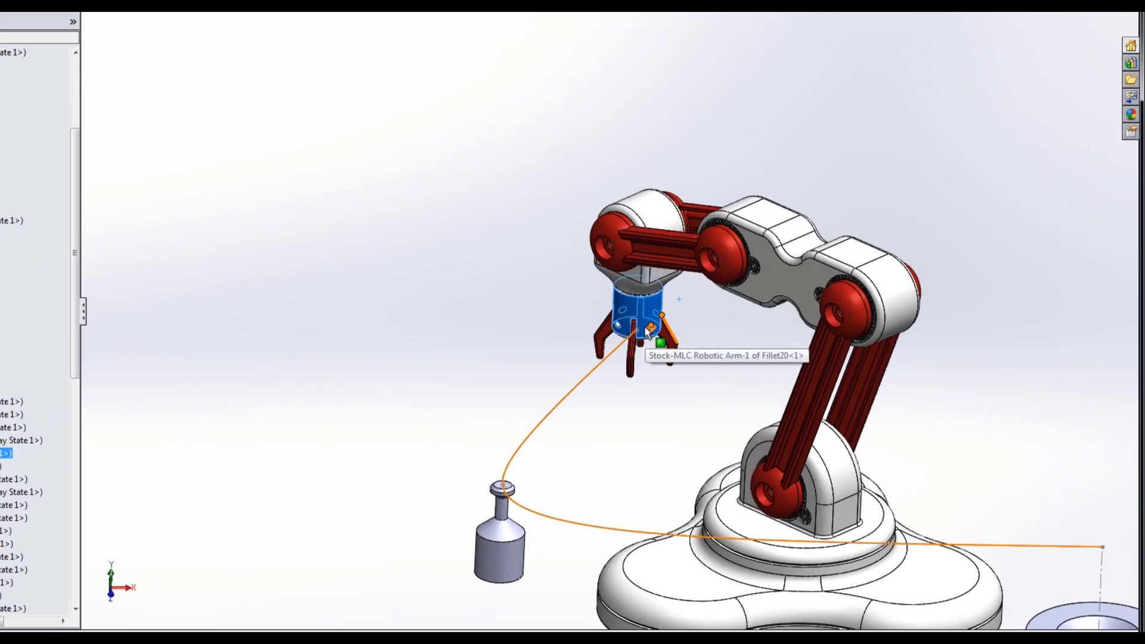
{"action": "left_click", "coordinate": [723, 340]}
{"action": "scroll", "coordinate": [723, 340], "scroll_direction": "up", "scroll_amount": 2}
{"action": "scroll", "coordinate": [722, 340], "scroll_direction": "up", "scroll_amount": 2}
{"action": "left_click_drag", "start_coordinate": [626, 321], "coordinate": [550, 393]}
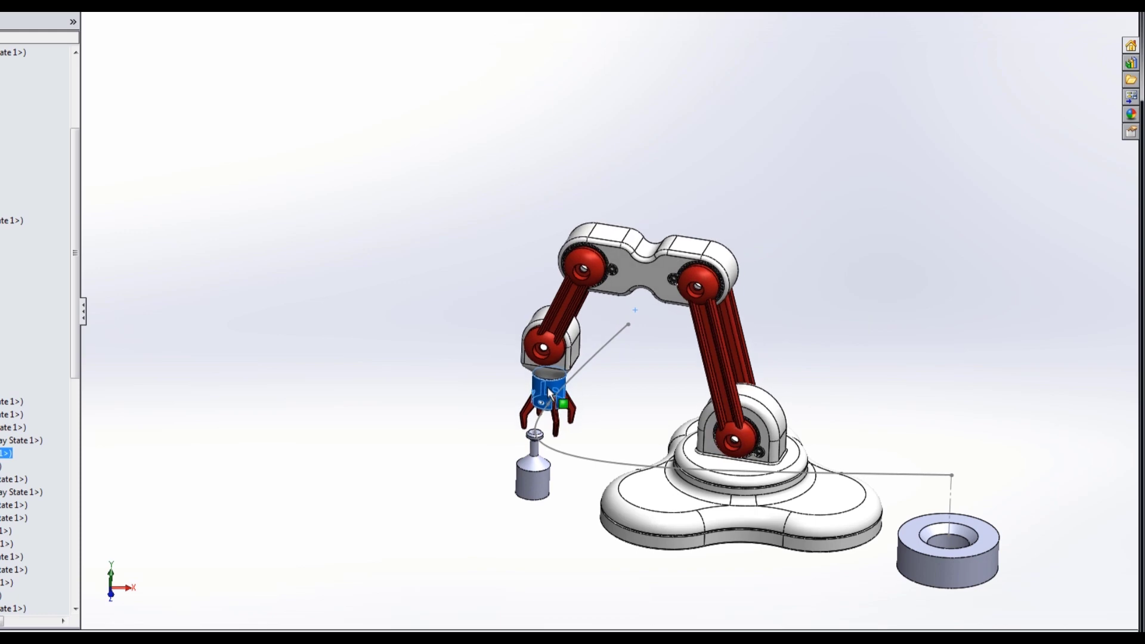
{"action": "left_click_drag", "start_coordinate": [550, 394], "coordinate": [544, 437]}
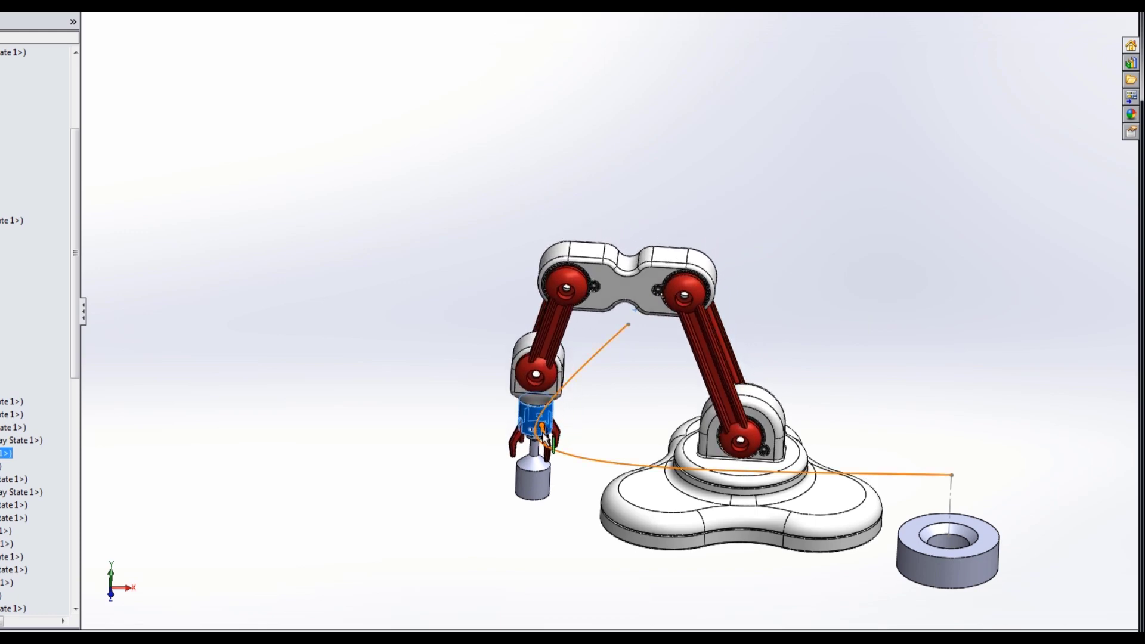
{"action": "scroll", "coordinate": [544, 437], "scroll_direction": "down", "scroll_amount": 3}
{"action": "scroll", "coordinate": [575, 435], "scroll_direction": "down", "scroll_amount": 3}
{"action": "scroll", "coordinate": [544, 455], "scroll_direction": "down", "scroll_amount": 2}
{"action": "scroll", "coordinate": [557, 440], "scroll_direction": "down", "scroll_amount": 1}
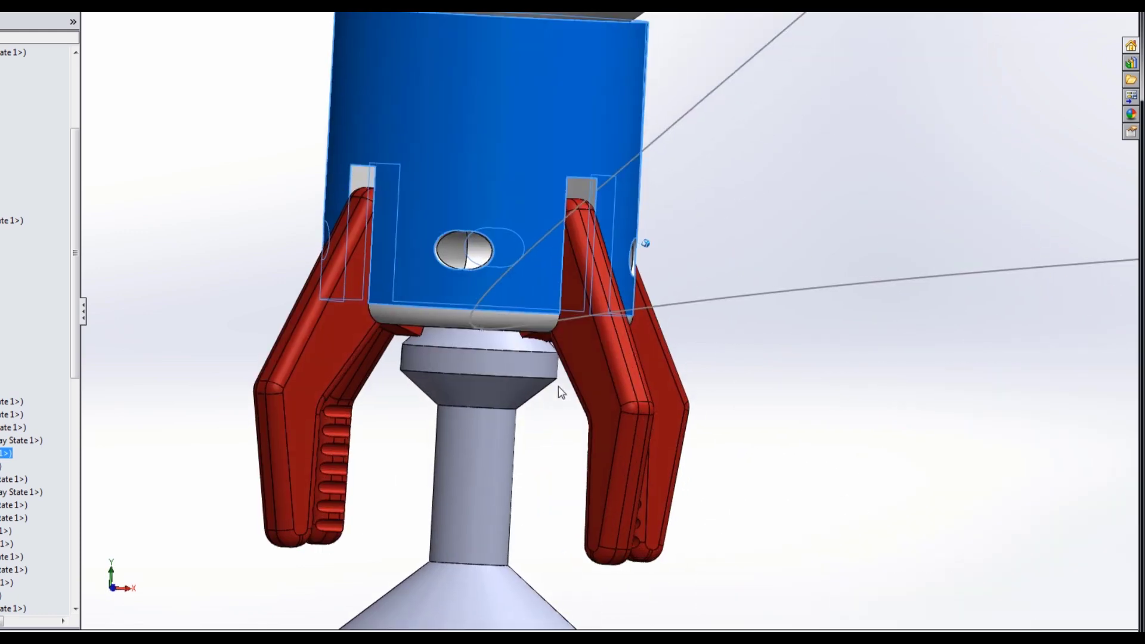
{"action": "scroll", "coordinate": [558, 386], "scroll_direction": "up", "scroll_amount": 5}
Reorient the view so the fingers face forward and pull the gripper back up the path
{"action": "left_click_drag", "start_coordinate": [636, 393], "coordinate": [569, 237]}
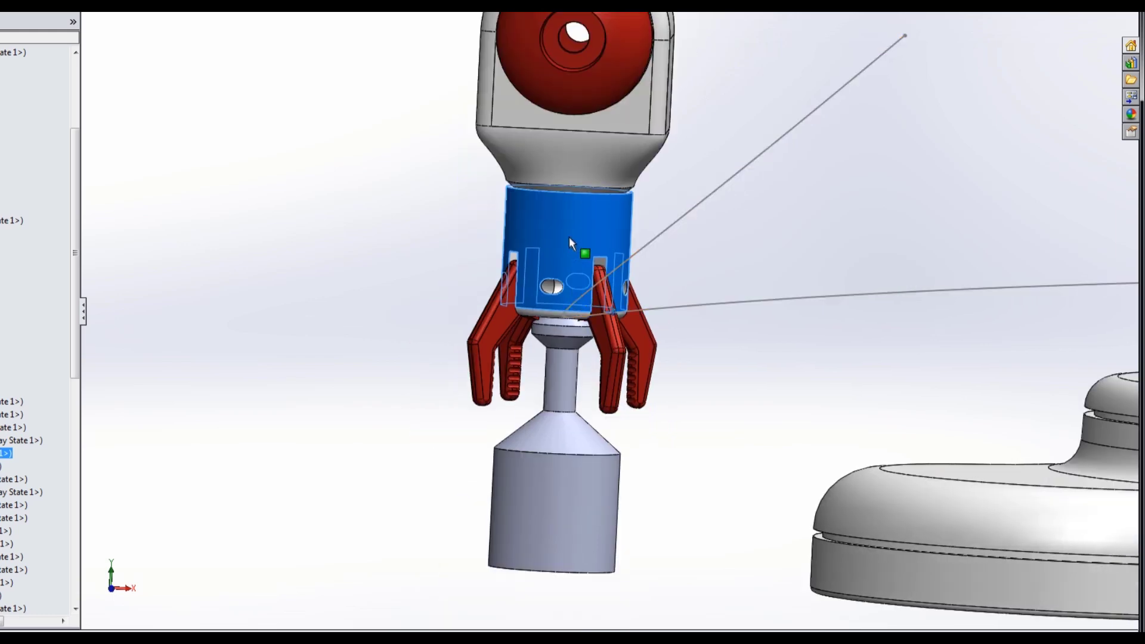
{"action": "middle_click_drag", "start_coordinate": [688, 277], "coordinate": [614, 230]}
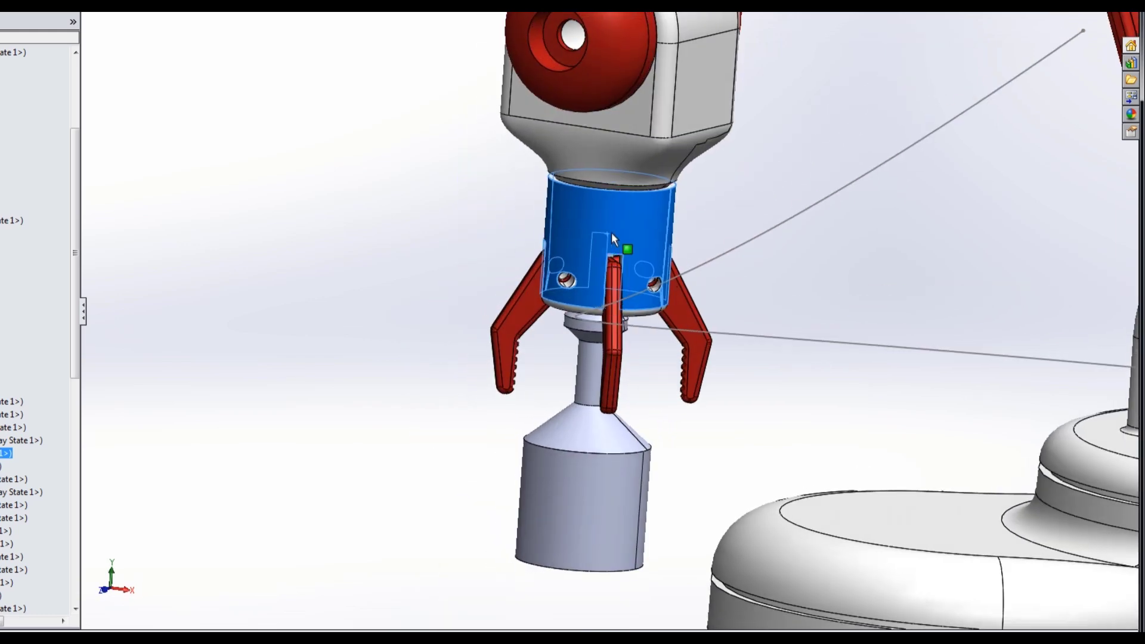
{"action": "scroll", "coordinate": [723, 250], "scroll_direction": "up", "scroll_amount": 5}
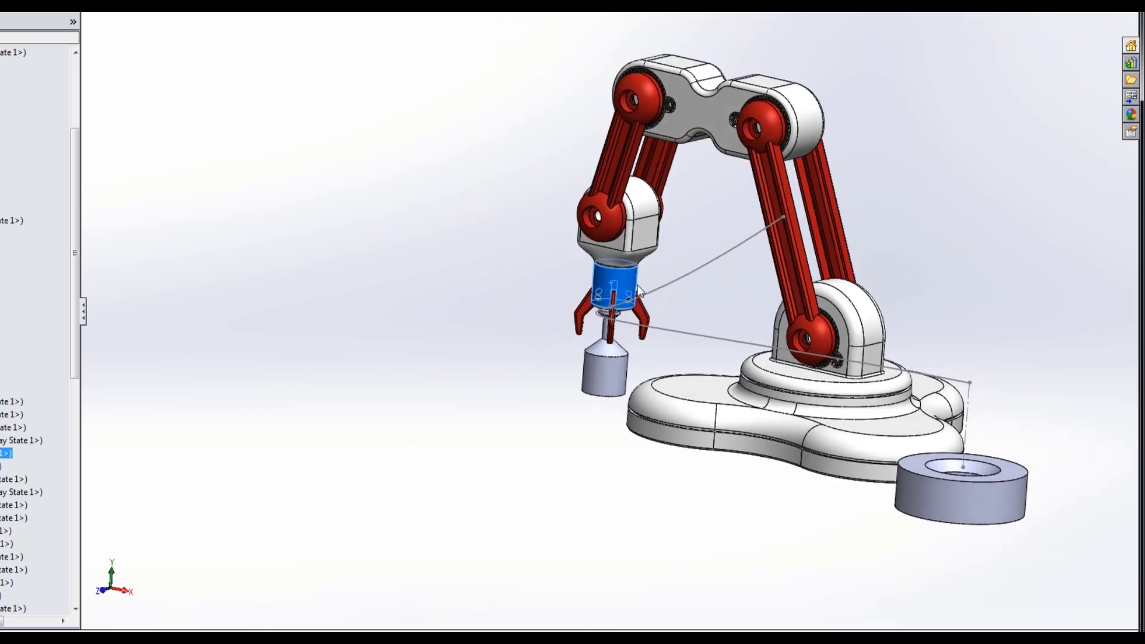
{"action": "mouse_move", "coordinate": [649, 280]}
{"action": "left_mouse_down"}
{"action": "mouse_move", "coordinate": [656, 228]}
{"action": "mouse_move", "coordinate": [679, 218]}
{"action": "left_mouse_up"}
{"action": "scroll", "coordinate": [668, 310], "scroll_direction": "down", "scroll_amount": 4}
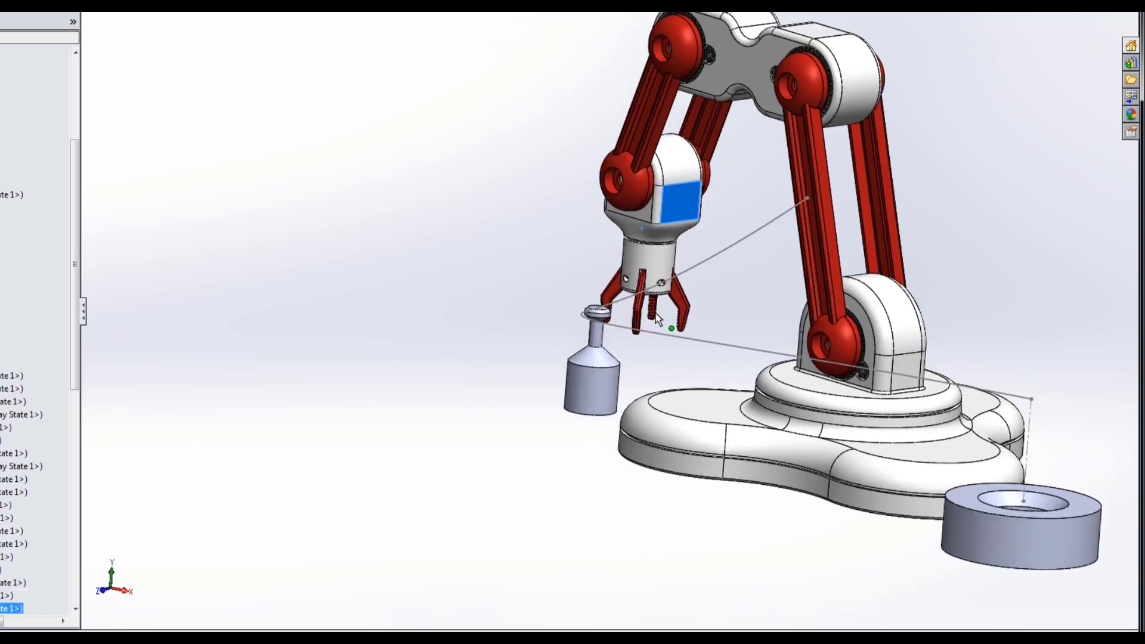
{"action": "scroll", "coordinate": [632, 324], "scroll_direction": "down", "scroll_amount": 2}
{"action": "mouse_move", "coordinate": [630, 314]}
{"action": "left_mouse_down"}
{"action": "mouse_move", "coordinate": [601, 235]}
{"action": "mouse_move", "coordinate": [584, 240]}
{"action": "mouse_move", "coordinate": [543, 339]}
{"action": "mouse_move", "coordinate": [554, 340]}
{"action": "mouse_move", "coordinate": [534, 284]}
{"action": "mouse_move", "coordinate": [545, 317]}
{"action": "mouse_move", "coordinate": [558, 282]}
{"action": "mouse_move", "coordinate": [549, 206]}
{"action": "left_mouse_up"}
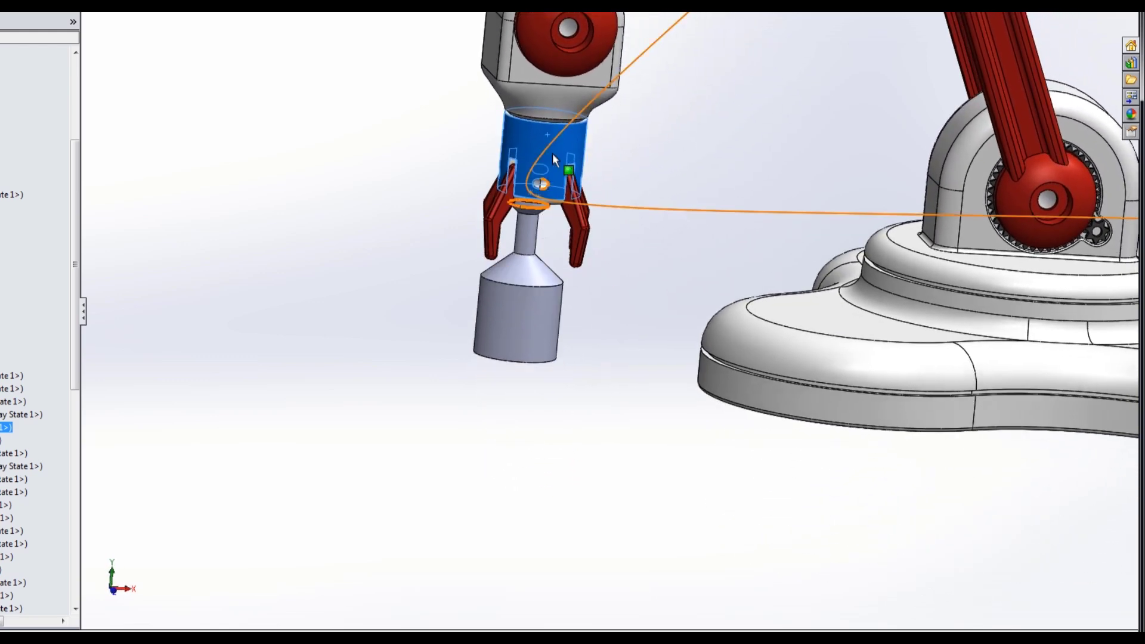
Drag the gripper along the path until it sits over the socket ring
{"action": "mouse_move", "coordinate": [552, 153]}
{"action": "left_mouse_down"}
{"action": "mouse_move", "coordinate": [607, 181]}
{"action": "mouse_move", "coordinate": [925, 192]}
{"action": "mouse_move", "coordinate": [1019, 181]}
{"action": "left_mouse_up"}
{"action": "scroll", "coordinate": [1019, 181], "scroll_direction": "up", "scroll_amount": 4}
{"action": "left_click_drag", "start_coordinate": [930, 330], "coordinate": [834, 303]}
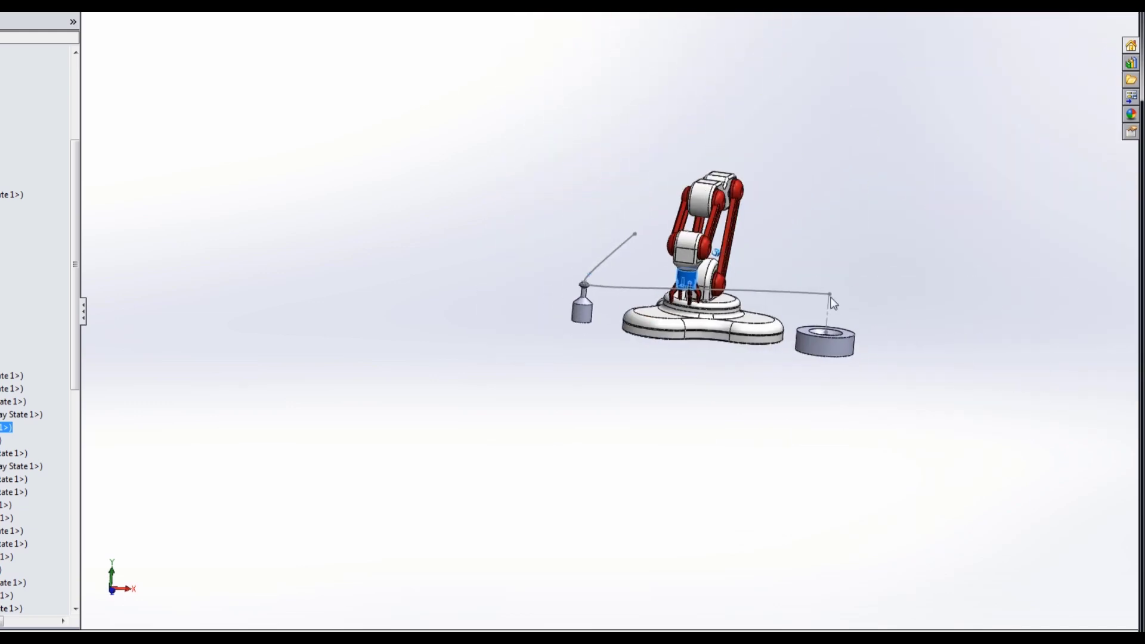
{"action": "scroll", "coordinate": [767, 260], "scroll_direction": "down", "scroll_amount": 3}
{"action": "mouse_move", "coordinate": [652, 281]}
{"action": "left_mouse_down"}
{"action": "mouse_move", "coordinate": [759, 299]}
{"action": "mouse_move", "coordinate": [876, 291]}
{"action": "left_mouse_up"}
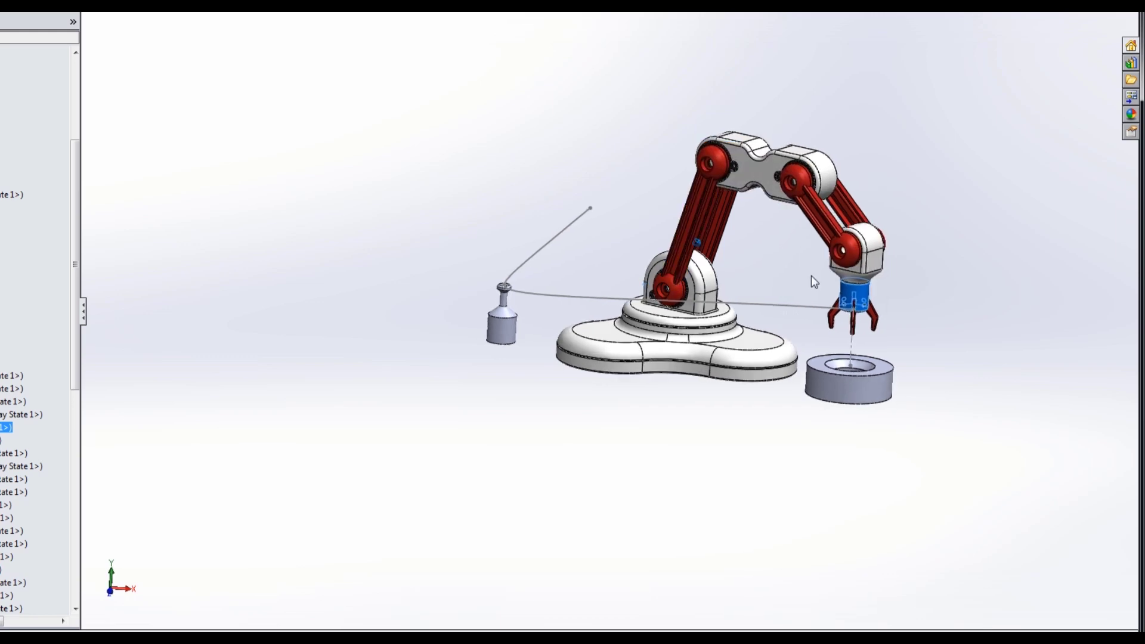
Drag the gripper back along the path toward the spline's upper end
{"action": "scroll", "coordinate": [811, 278], "scroll_direction": "down", "scroll_amount": 3}
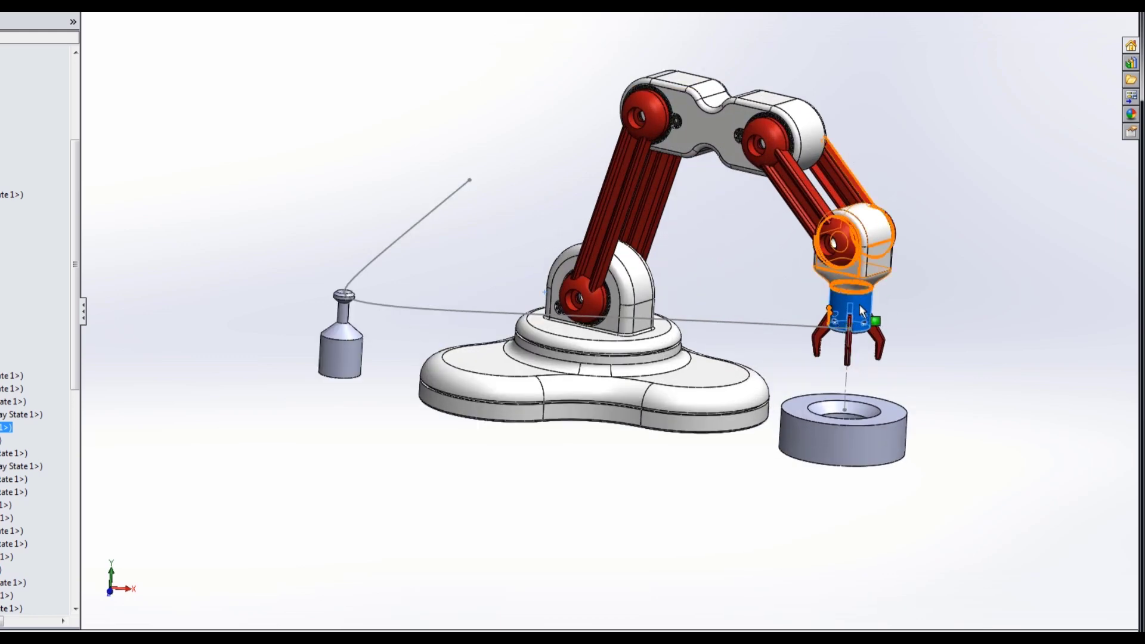
{"action": "mouse_move", "coordinate": [860, 306]}
{"action": "left_mouse_down"}
{"action": "mouse_move", "coordinate": [809, 310]}
{"action": "mouse_move", "coordinate": [865, 311]}
{"action": "left_mouse_up"}
{"action": "mouse_move", "coordinate": [852, 315]}
{"action": "left_mouse_down"}
{"action": "mouse_move", "coordinate": [568, 305]}
{"action": "mouse_move", "coordinate": [863, 317]}
{"action": "left_mouse_up"}
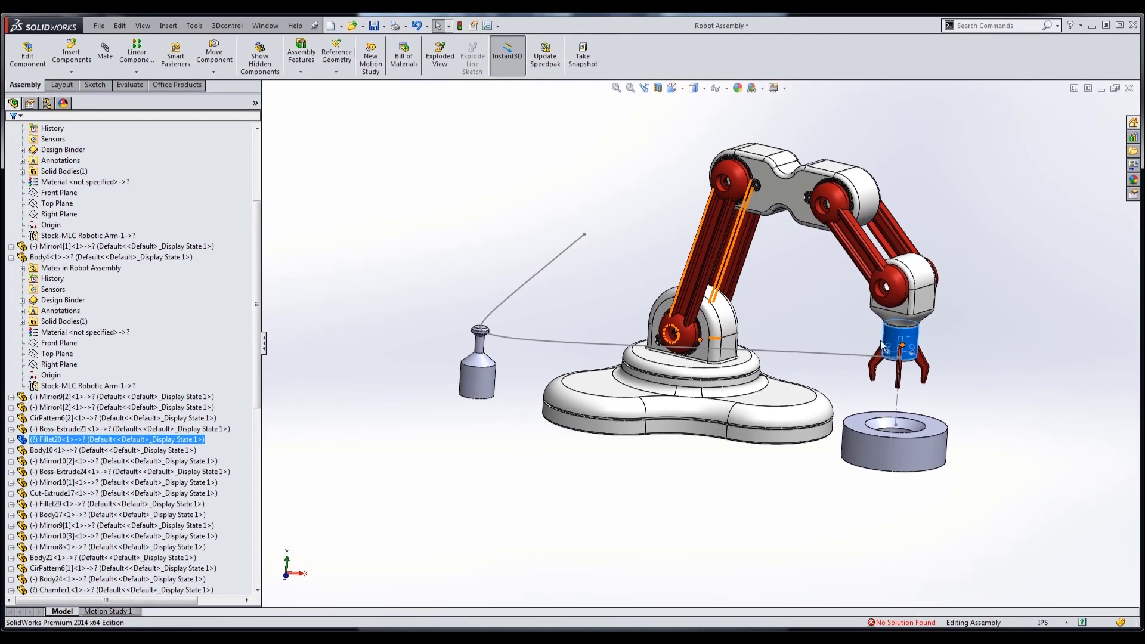
{"action": "mouse_move", "coordinate": [882, 344]}
{"action": "left_mouse_down"}
{"action": "mouse_move", "coordinate": [870, 350]}
{"action": "mouse_move", "coordinate": [915, 348]}
{"action": "left_mouse_up"}
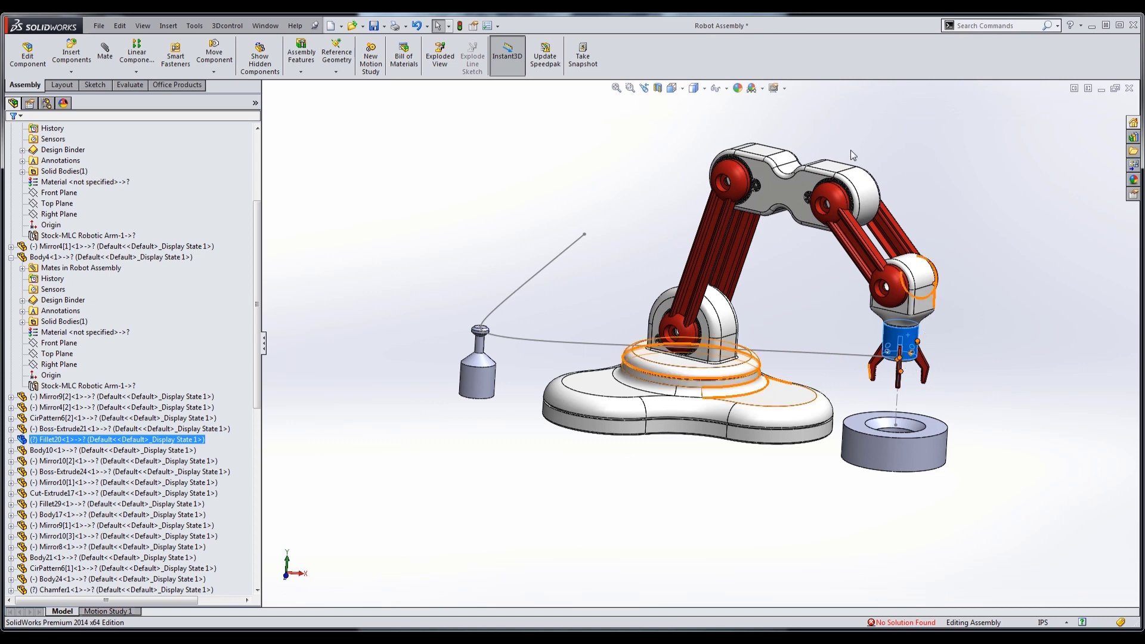
{"action": "mouse_move", "coordinate": [909, 340]}
{"action": "left_mouse_down"}
{"action": "mouse_move", "coordinate": [812, 344]}
{"action": "mouse_move", "coordinate": [566, 298]}
{"action": "mouse_move", "coordinate": [479, 301]}
{"action": "mouse_move", "coordinate": [469, 287]}
{"action": "mouse_move", "coordinate": [550, 216]}
{"action": "mouse_move", "coordinate": [484, 310]}
{"action": "mouse_move", "coordinate": [561, 213]}
{"action": "mouse_move", "coordinate": [558, 179]}
{"action": "left_mouse_up"}
Release the gripper at the spline top and zoom out to show robot, plug and socket
{"action": "left_click", "coordinate": [514, 204]}
{"action": "scroll", "coordinate": [601, 274], "scroll_direction": "up", "scroll_amount": 2}
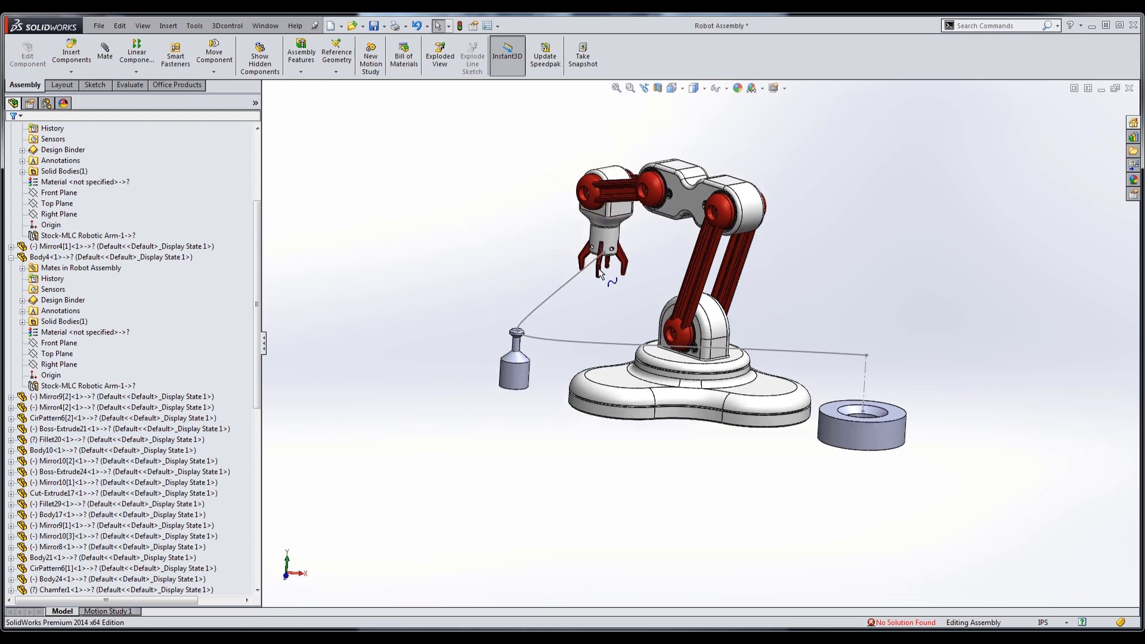
{"action": "scroll", "coordinate": [811, 326], "scroll_direction": "down", "scroll_amount": 2}
{"action": "scroll", "coordinate": [811, 327], "scroll_direction": "down", "scroll_amount": 2}
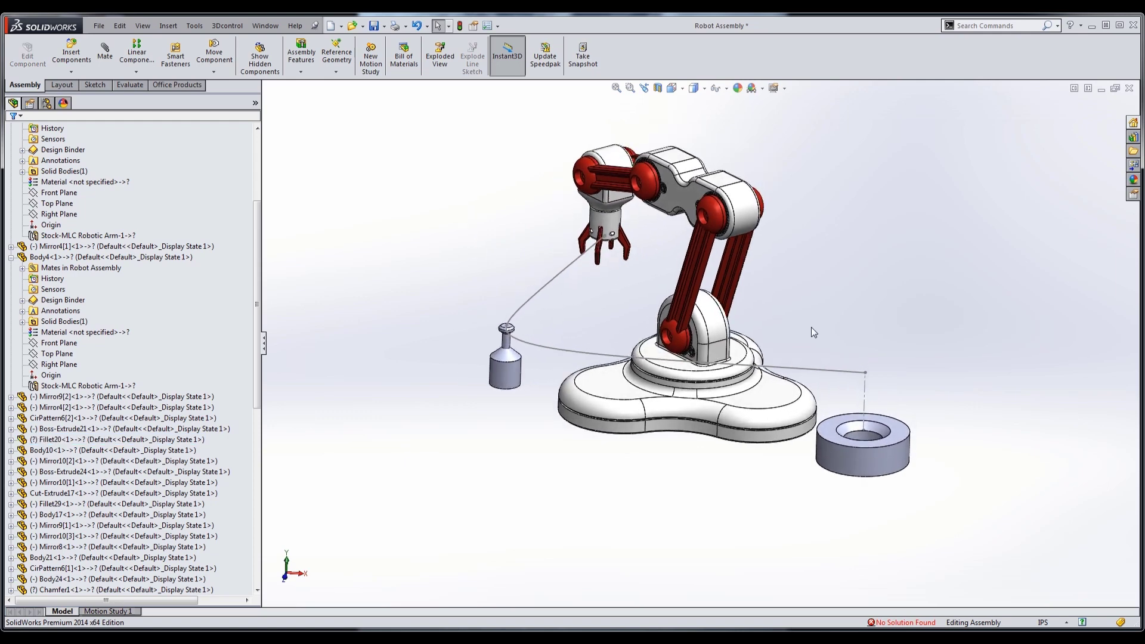
{"action": "scroll", "coordinate": [812, 327], "scroll_direction": "down", "scroll_amount": 2}
{"action": "scroll", "coordinate": [811, 327], "scroll_direction": "down", "scroll_amount": 2}
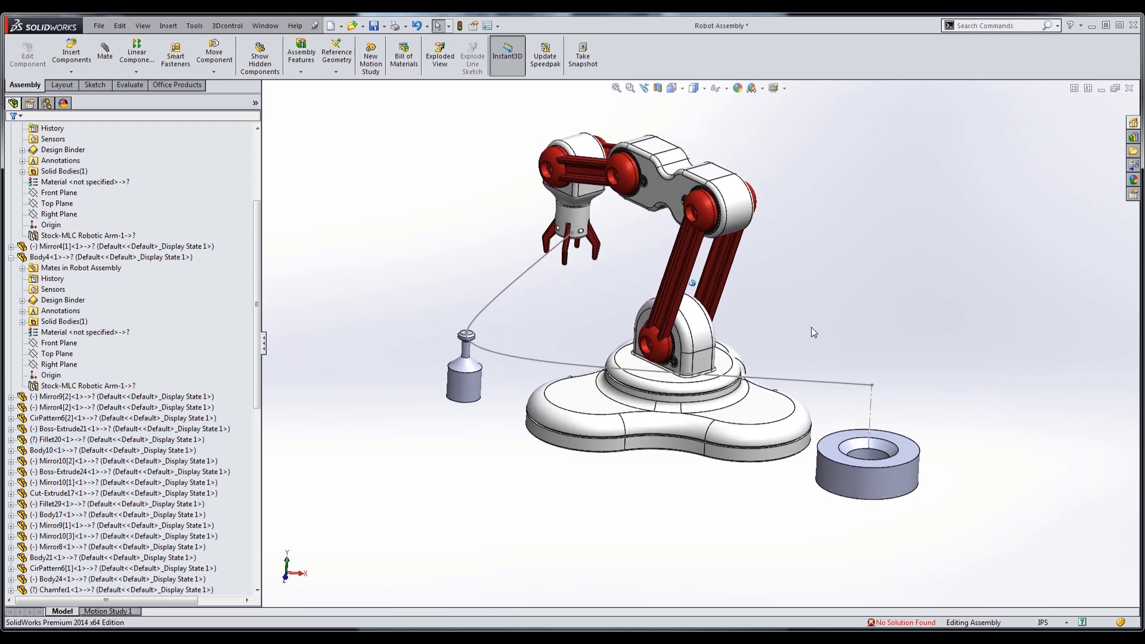